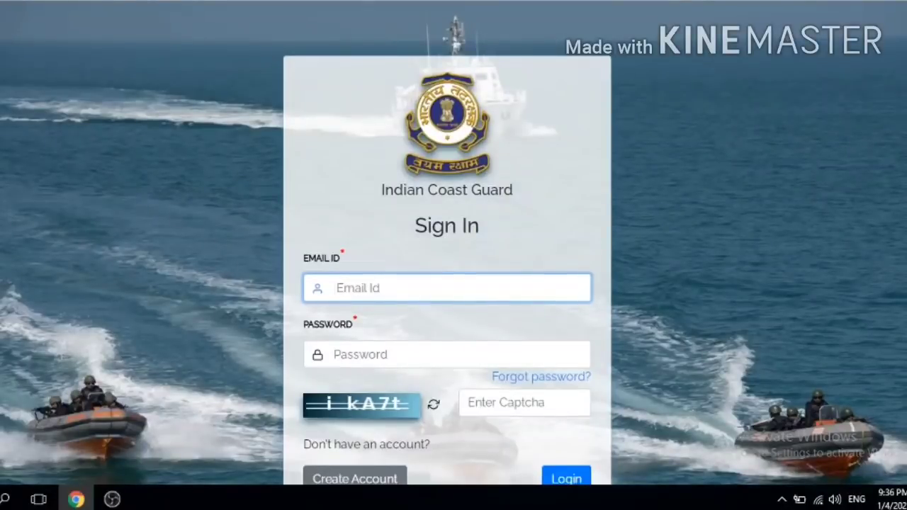
Step: Open the Create Account sign-up form and enter the candidate's full name
scroll(454, 243, "down", 1)
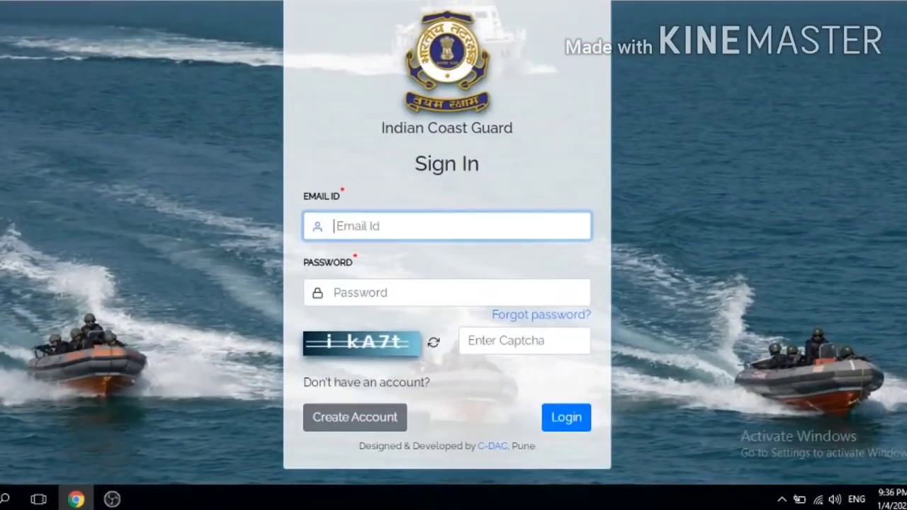
scroll(454, 243, "up", 1)
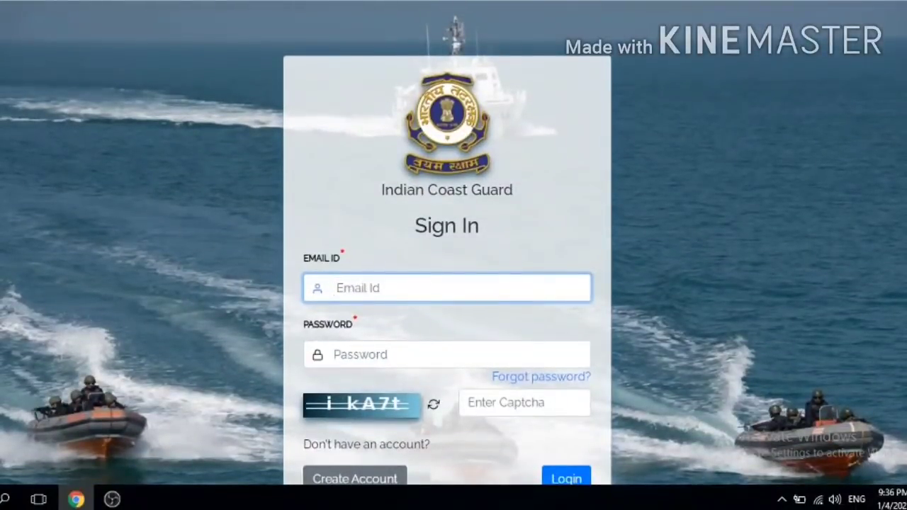
scroll(453, 243, "down", 1)
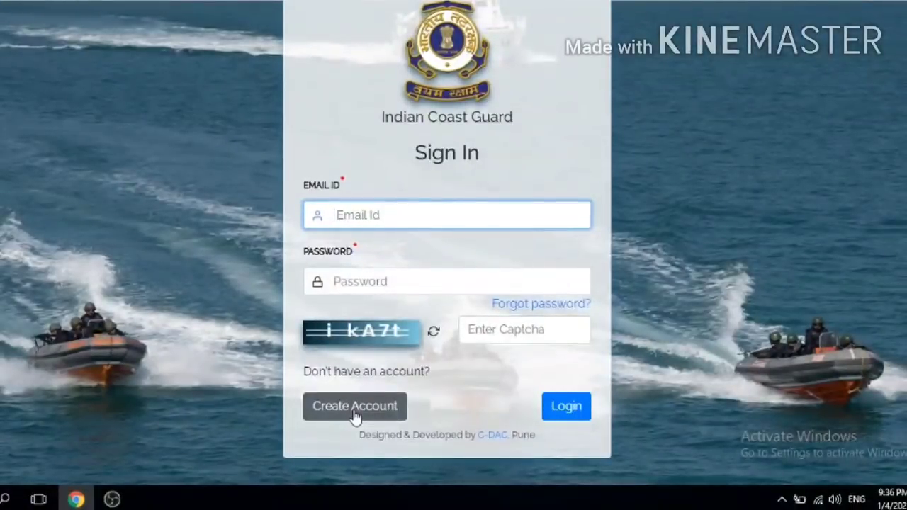
left_click(355, 411)
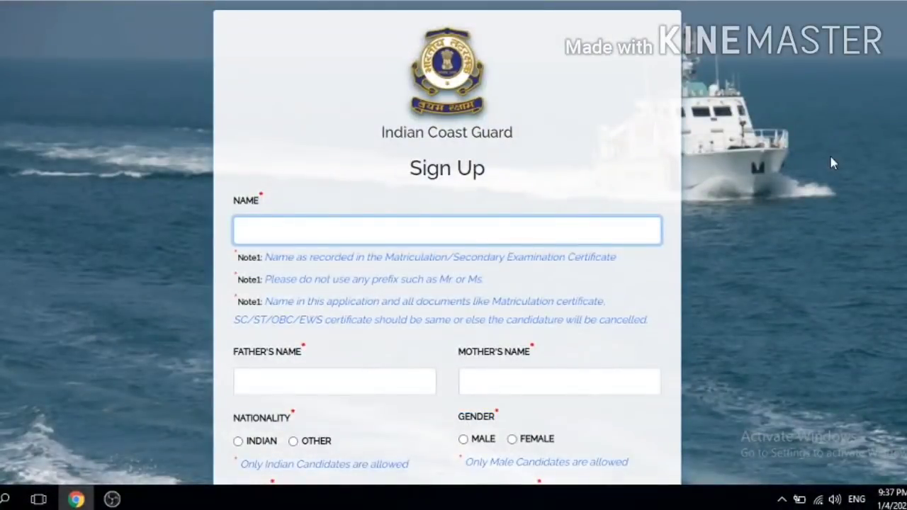
scroll(832, 163, "down", 1)
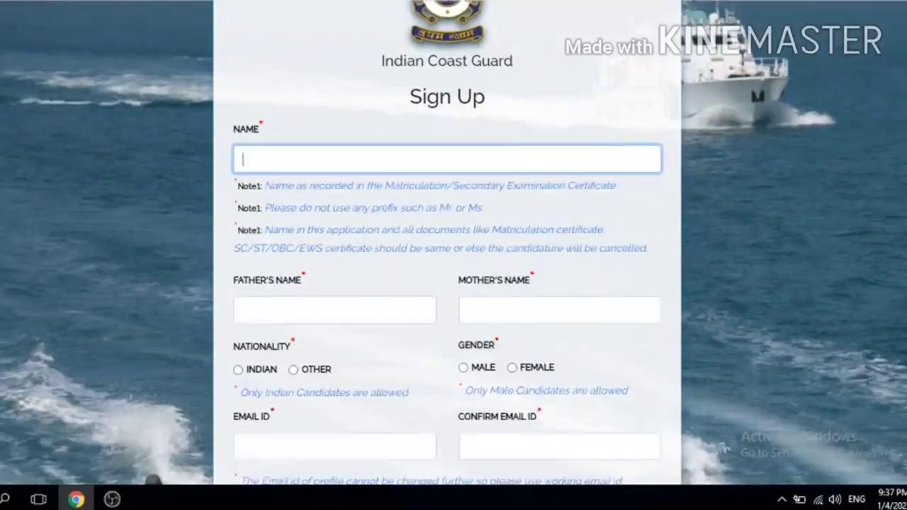
scroll(833, 163, "up", 1)
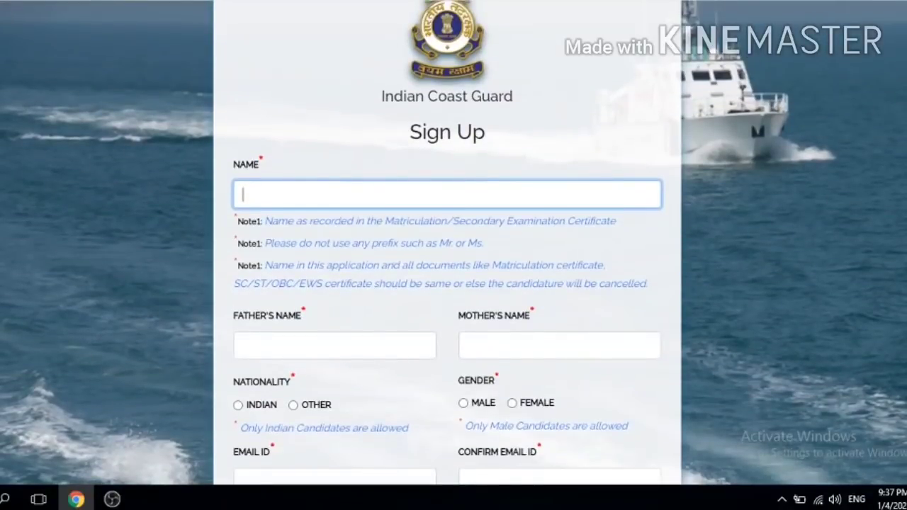
scroll(340, 221, "up", 1)
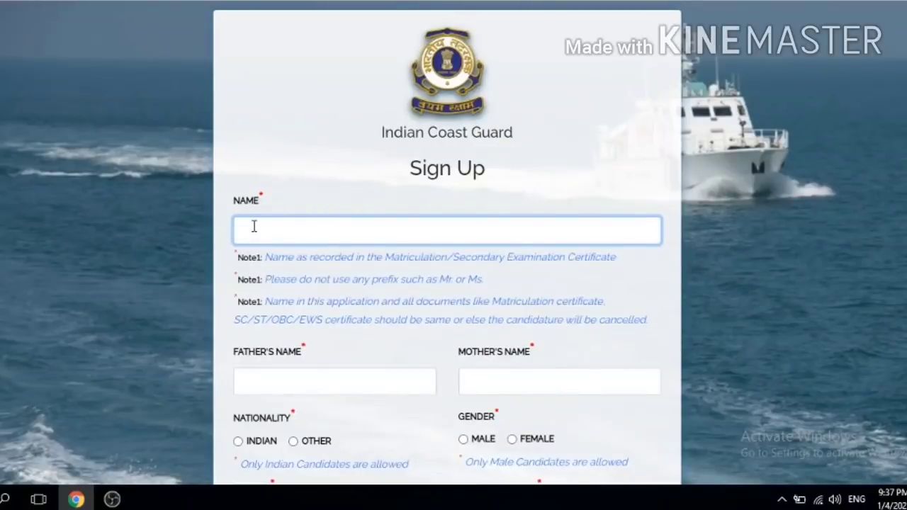
left_click(543, 270)
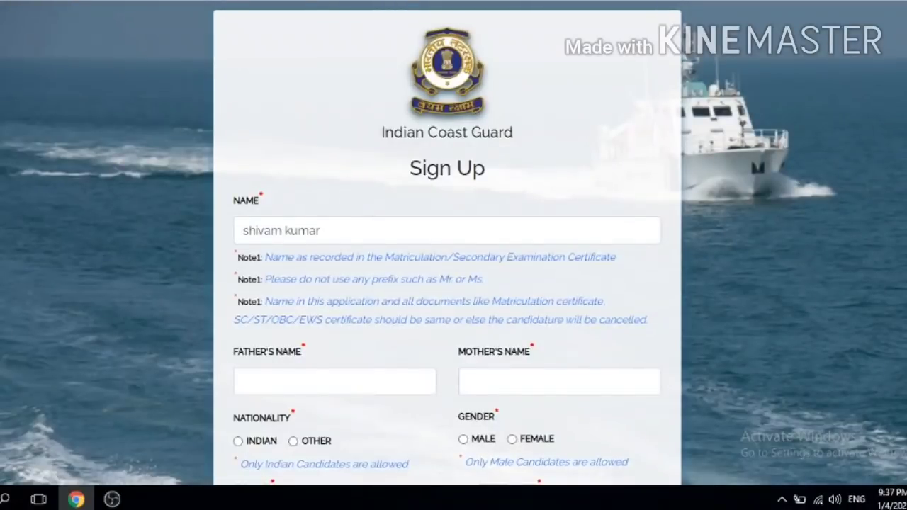
Step: Fill in the father's name and mother's name fields
scroll(453, 284, "down", 1)
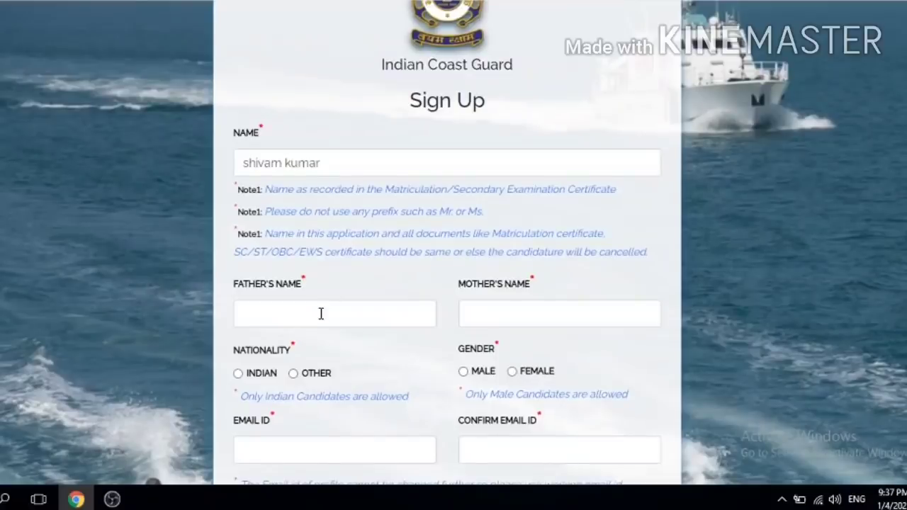
left_click(321, 314)
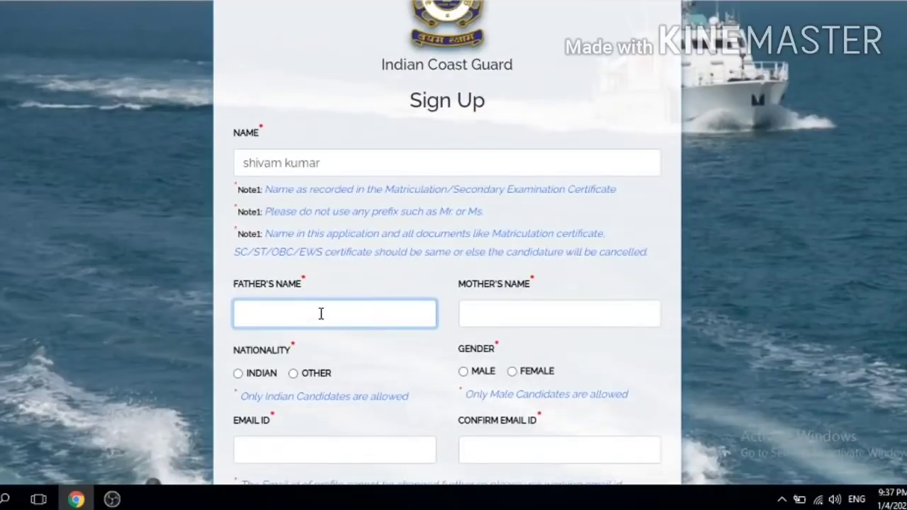
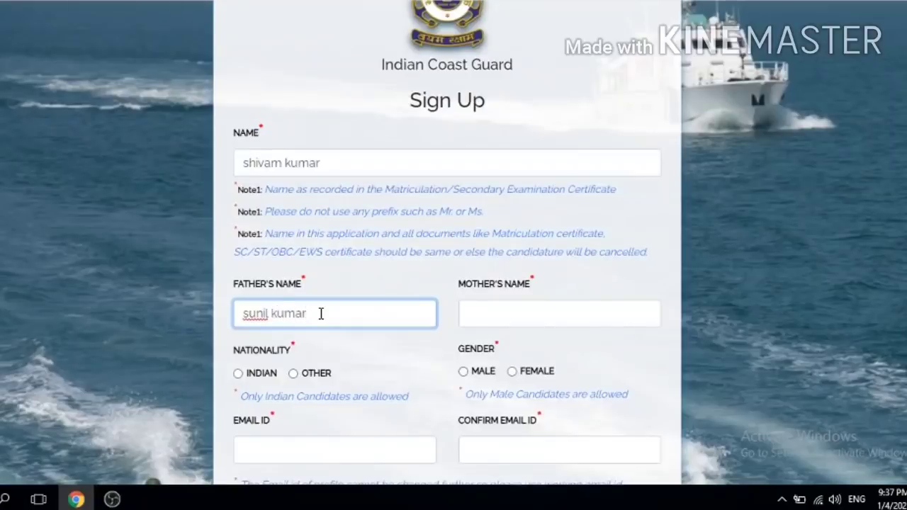
left_click(494, 315)
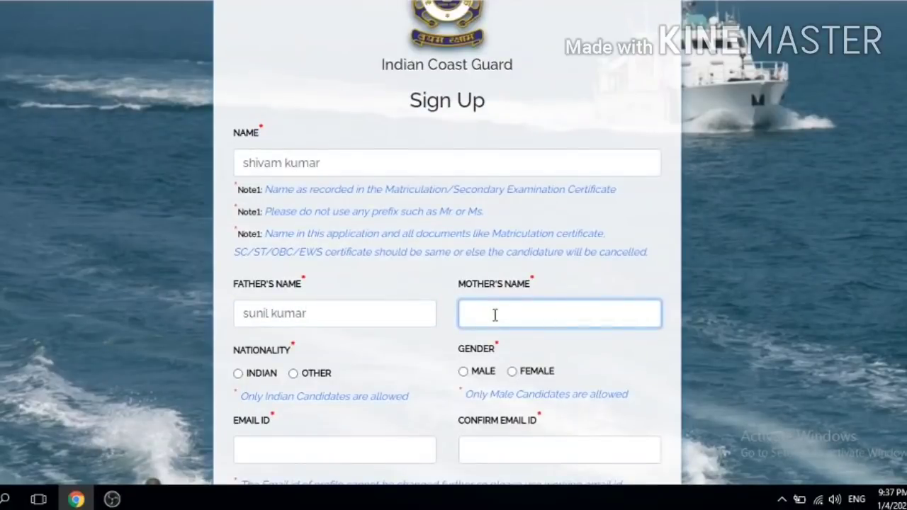
left_click(621, 363)
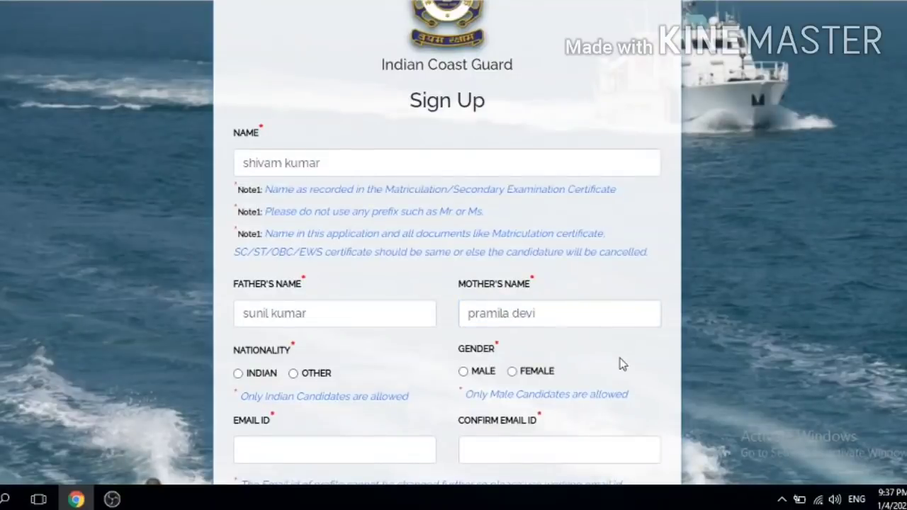
Step: Set nationality to Indian and gender to Male
scroll(427, 298, "down", 1)
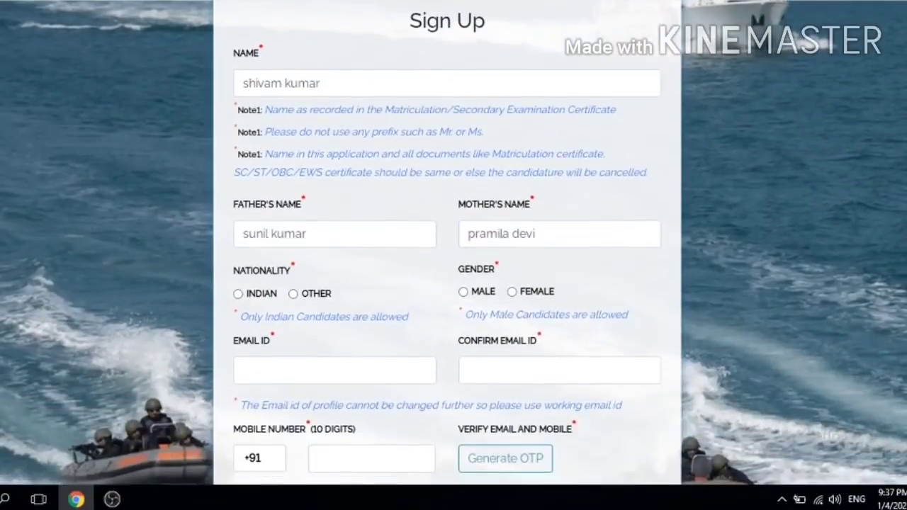
left_click(238, 294)
left_click(463, 294)
Step: Enter the candidate's e-mail address in EMAIL ID and an identical copy in CONFIRM EMAIL ID
left_click(252, 369)
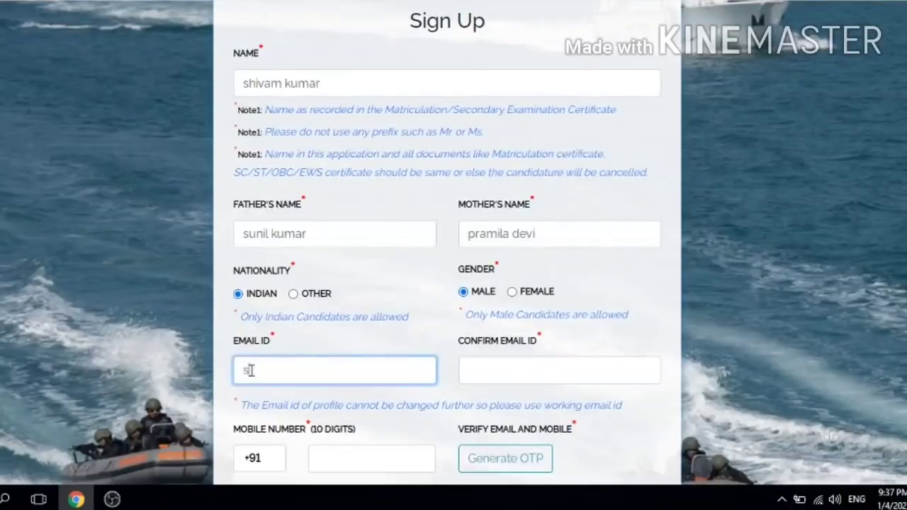
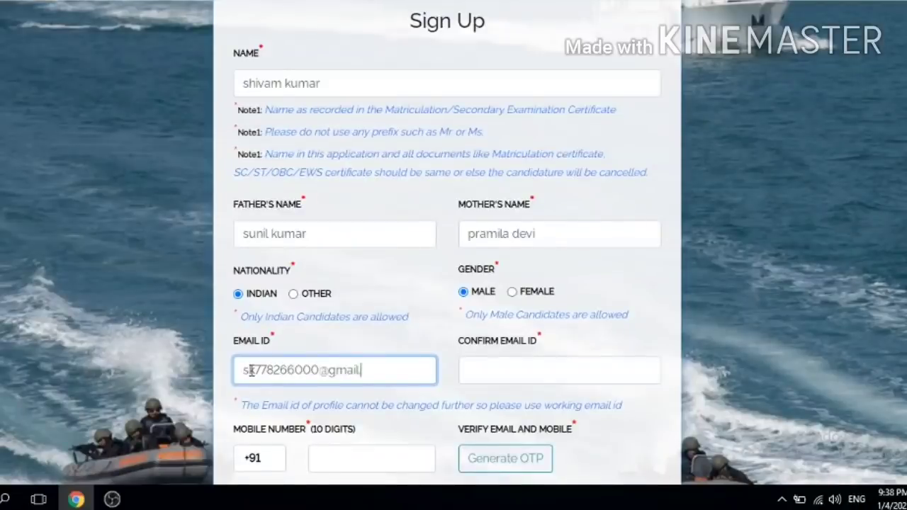
key("ctrl+a")
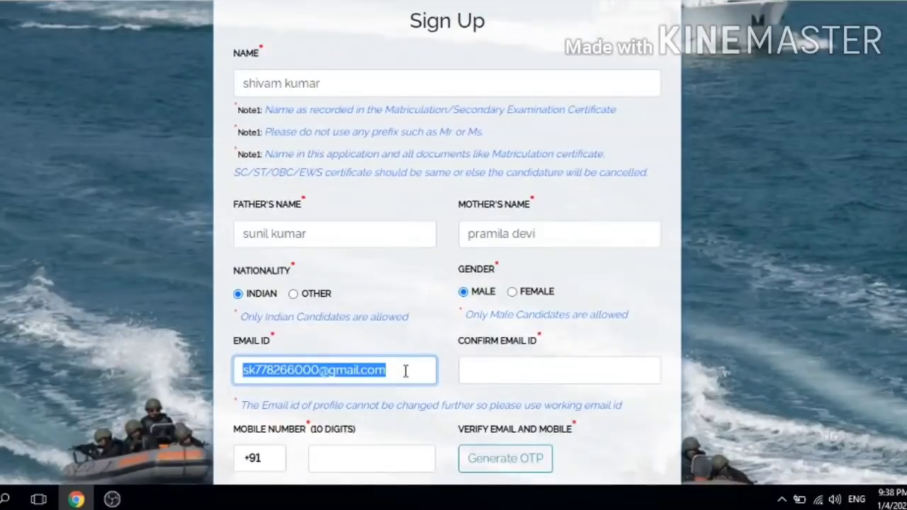
left_click(480, 365)
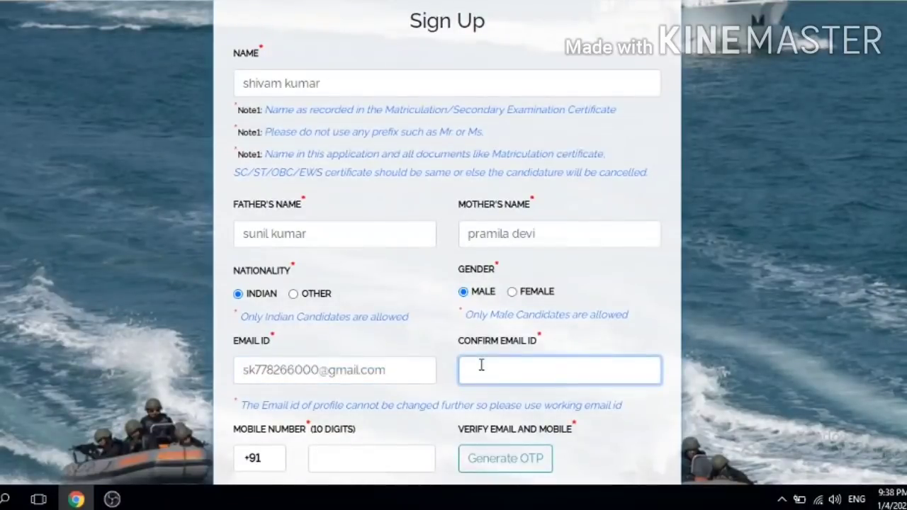
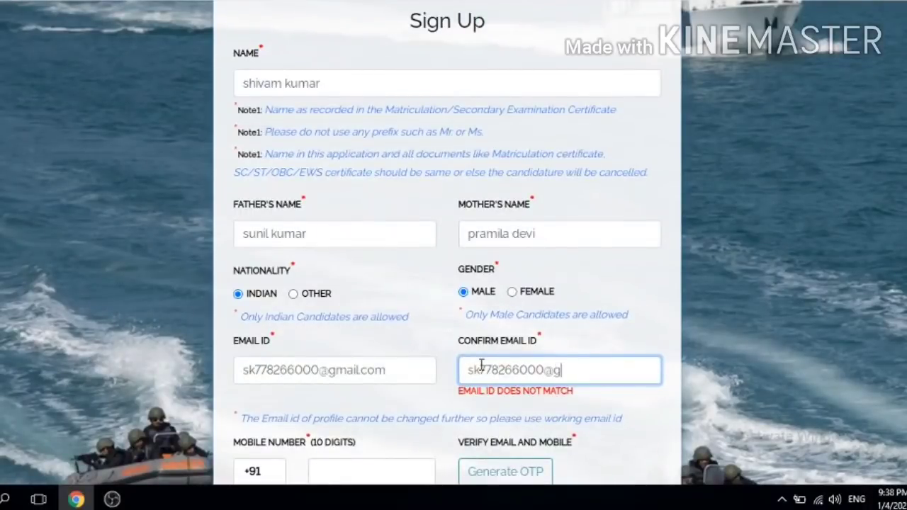
left_click(452, 417)
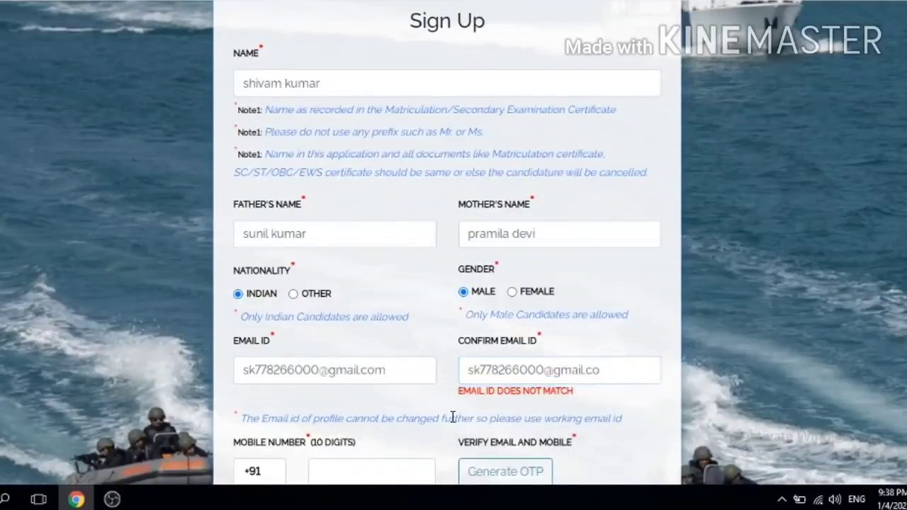
left_click(615, 369)
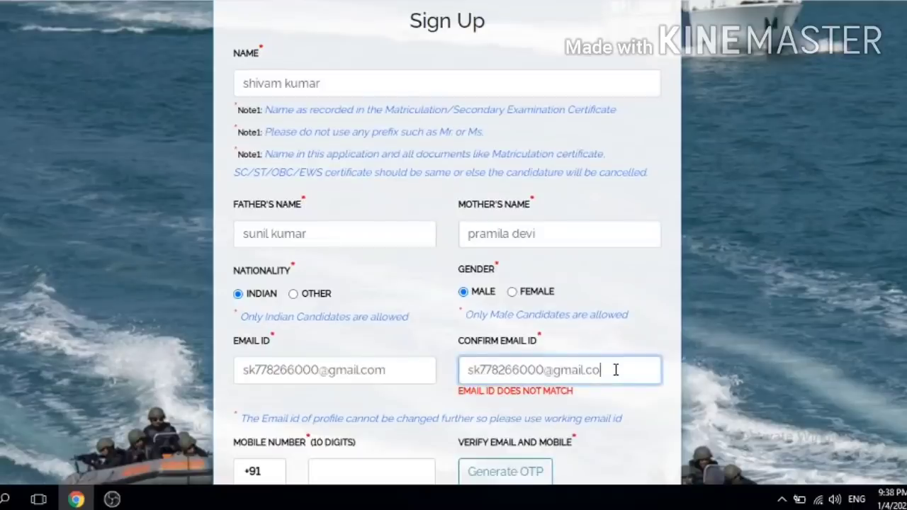
type("m")
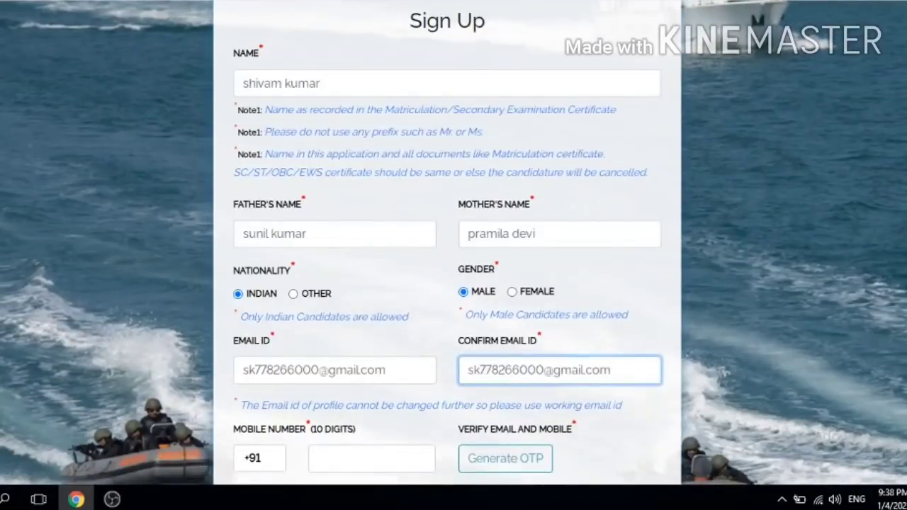
scroll(418, 369, "down", 2)
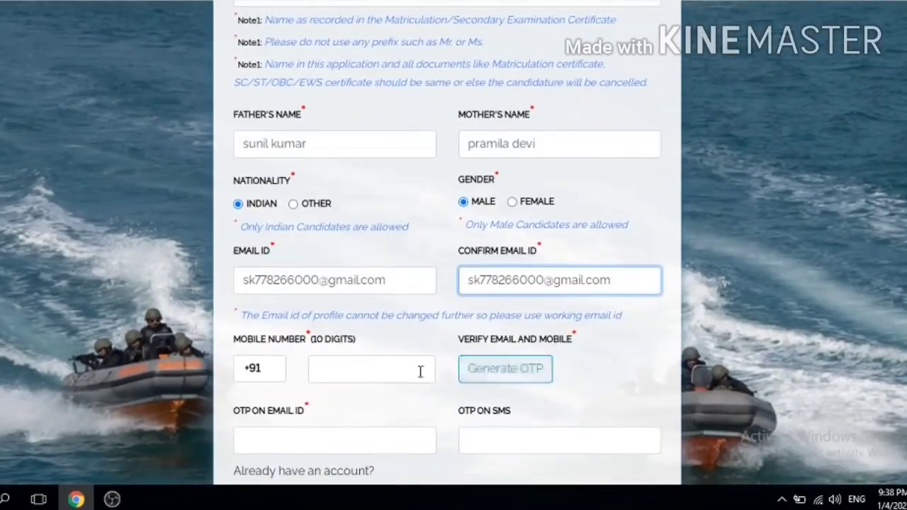
Step: Enter the 10-digit mobile number, generate the OTPs and submit the sign-up form
left_click(408, 374)
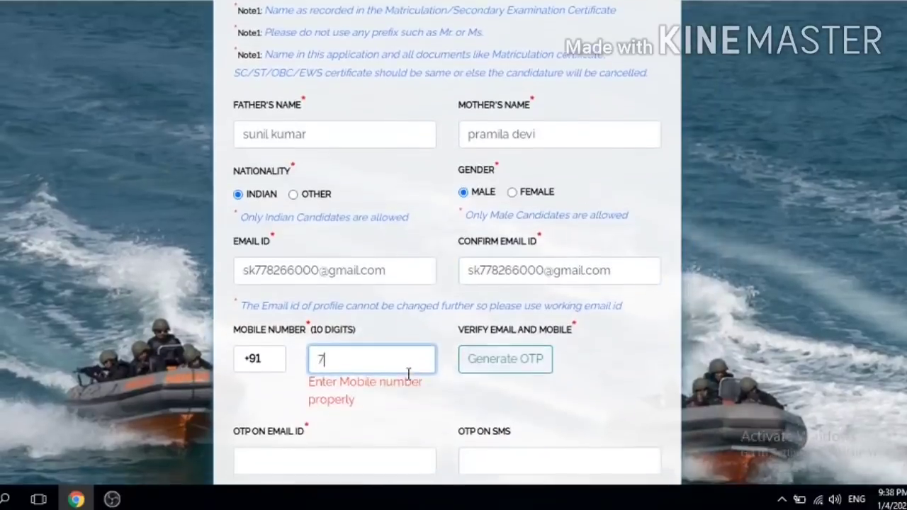
scroll(408, 374, "down", 3)
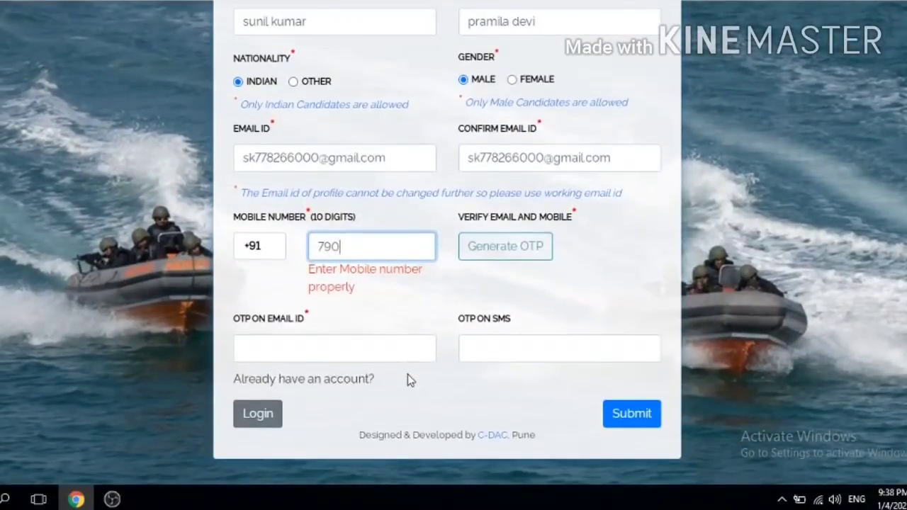
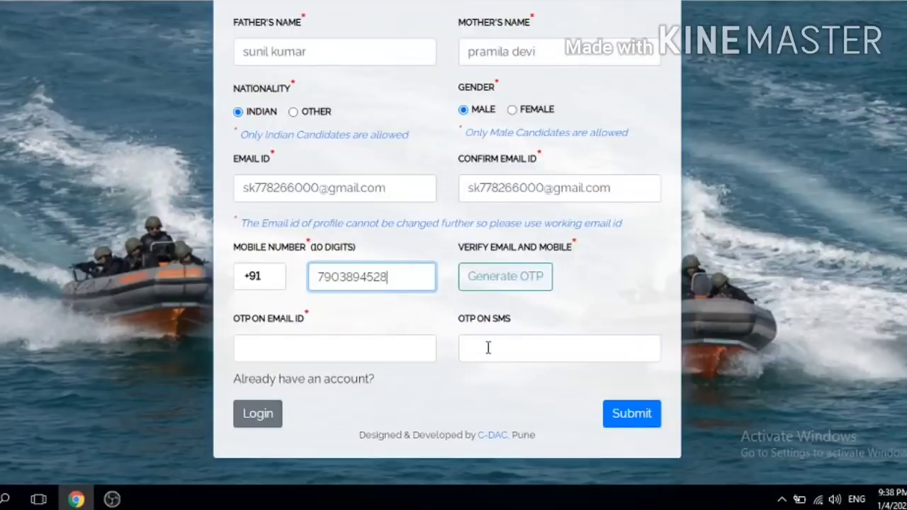
left_click(502, 278)
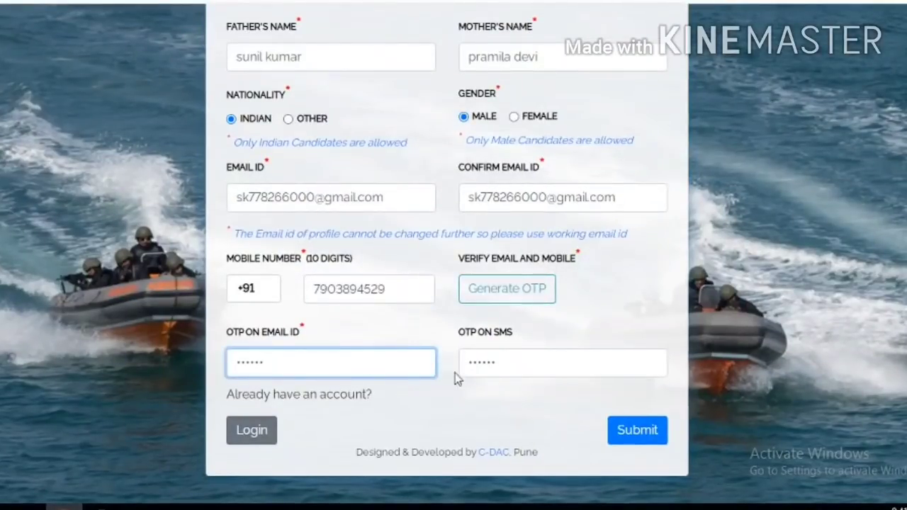
left_click(640, 433)
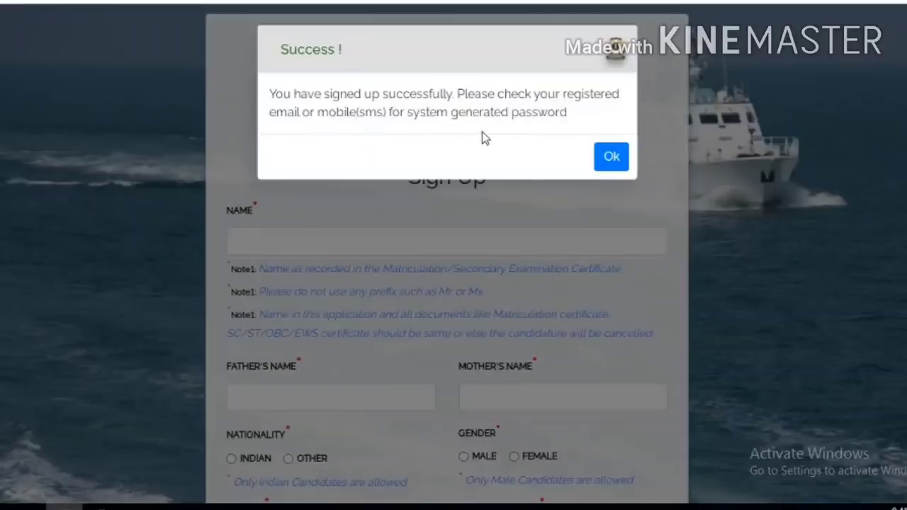
Step: Dismiss the success message, then enter the sign-in e-mail, system-generated password and captcha
left_click(604, 160)
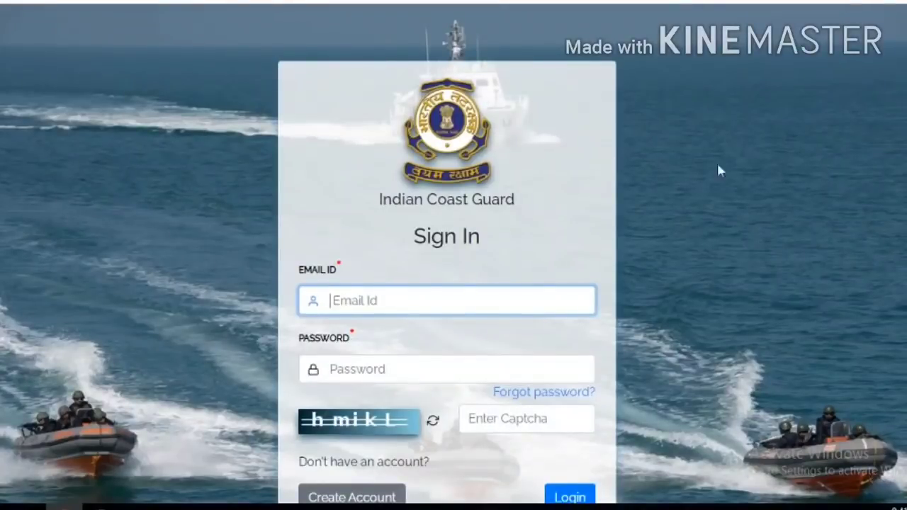
left_click_drag(906, 178, 906, 238)
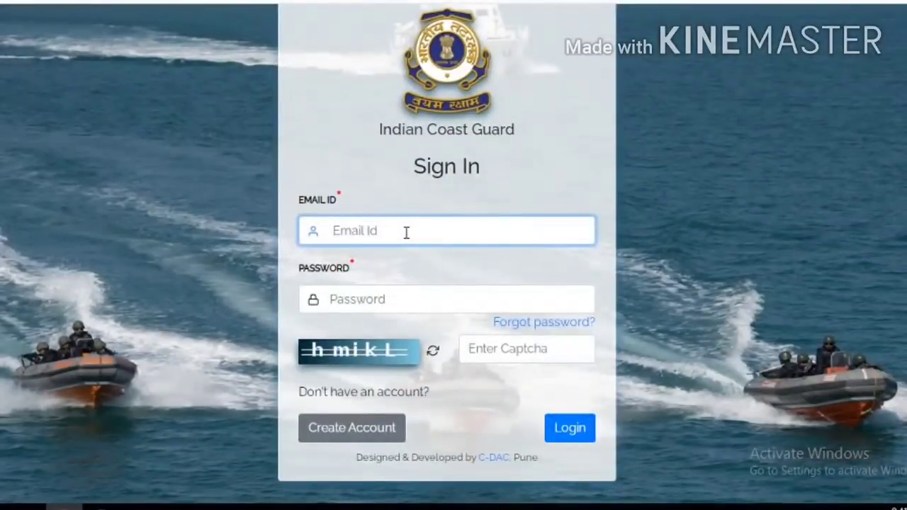
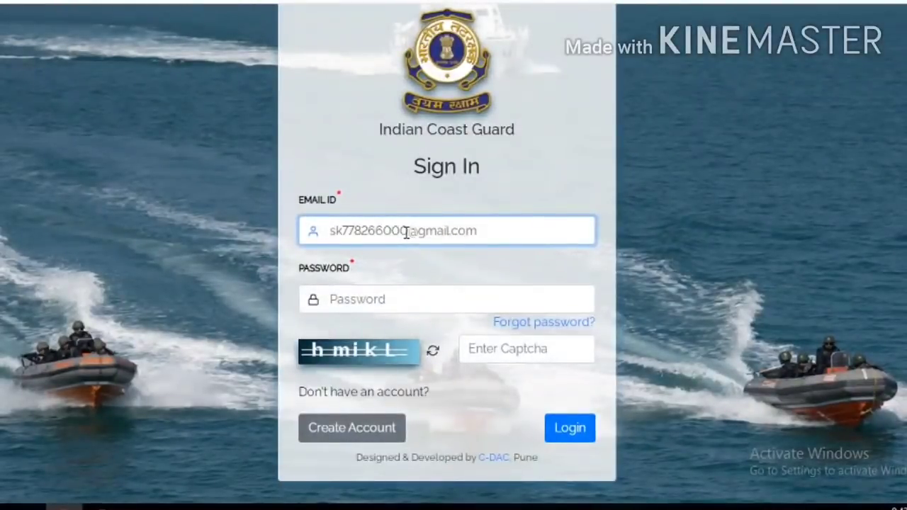
left_click(385, 296)
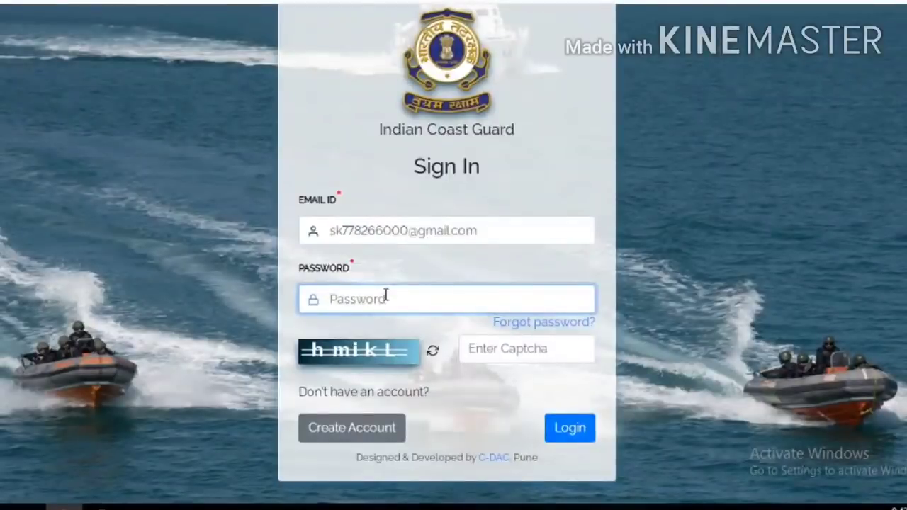
type("••••••")
left_click(501, 360)
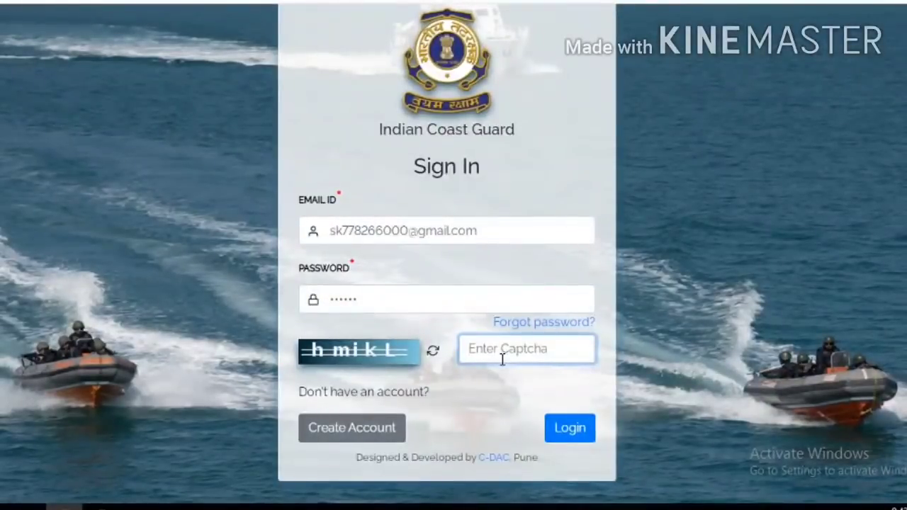
type("hmiKL")
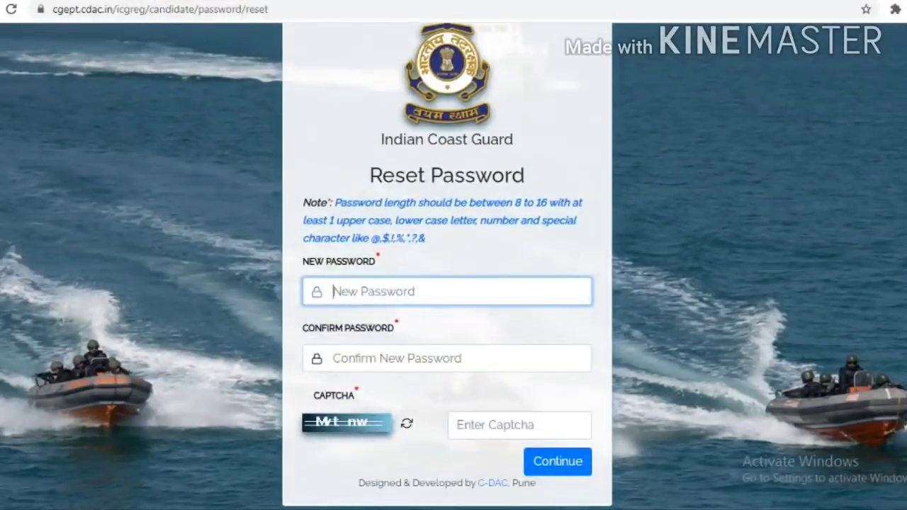
Step: Type a new password, repeat it in Confirm Password, and enter the reset captcha
scroll(447, 266, "up", 1)
scroll(447, 266, "down", 1)
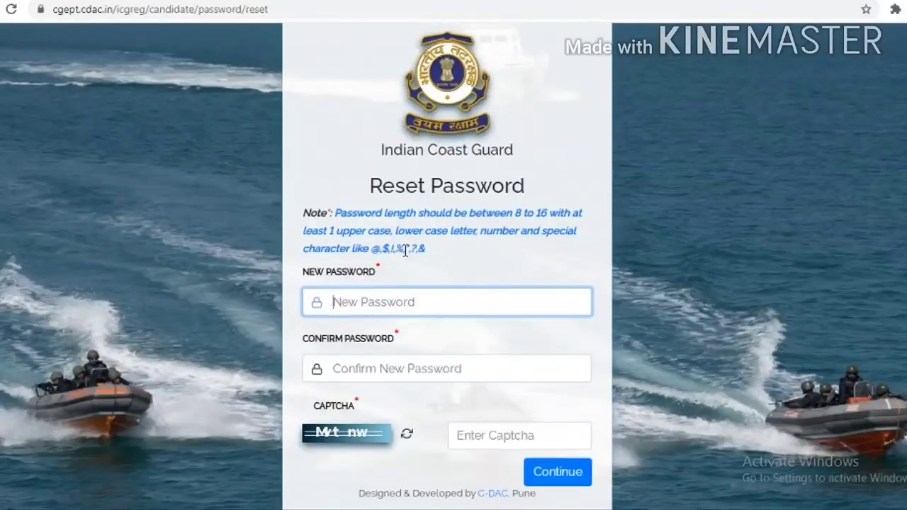
type("a")
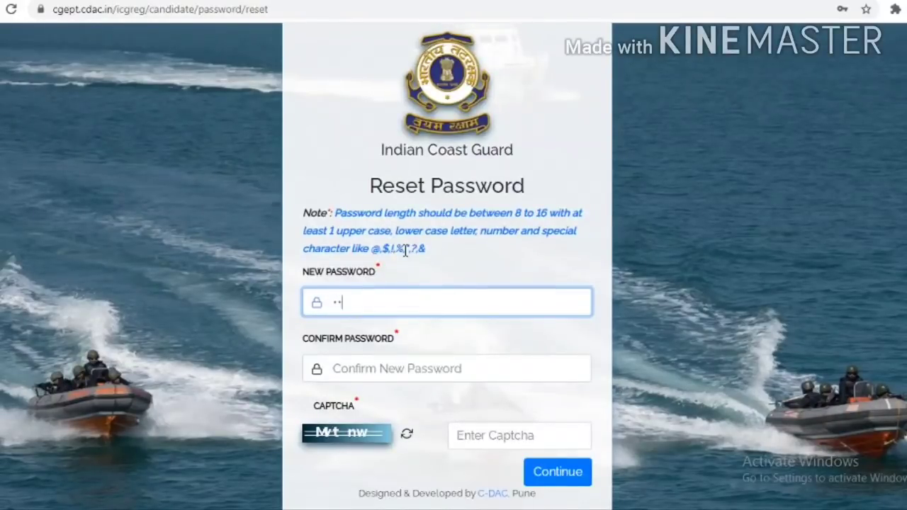
type("aaaaaaaaa")
left_click(387, 363)
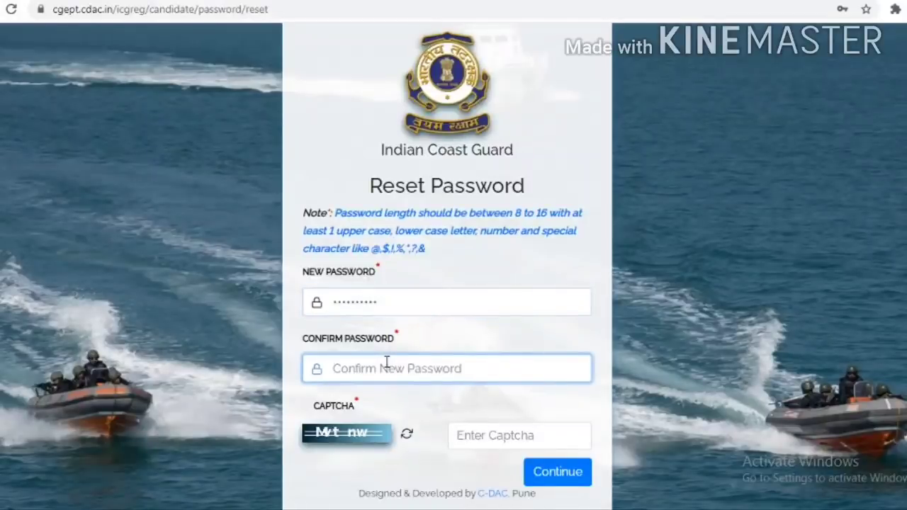
type("a")
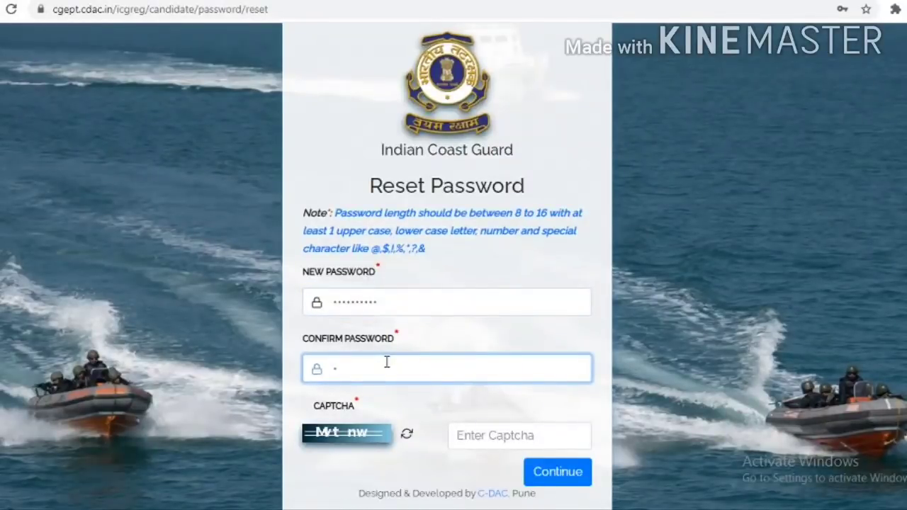
type("aaaaaaaaaa")
left_click(649, 335)
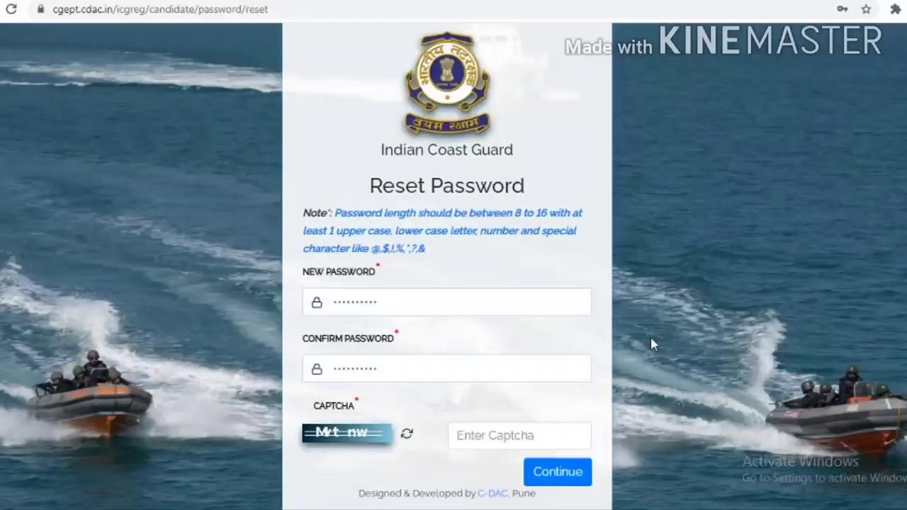
left_click(481, 441)
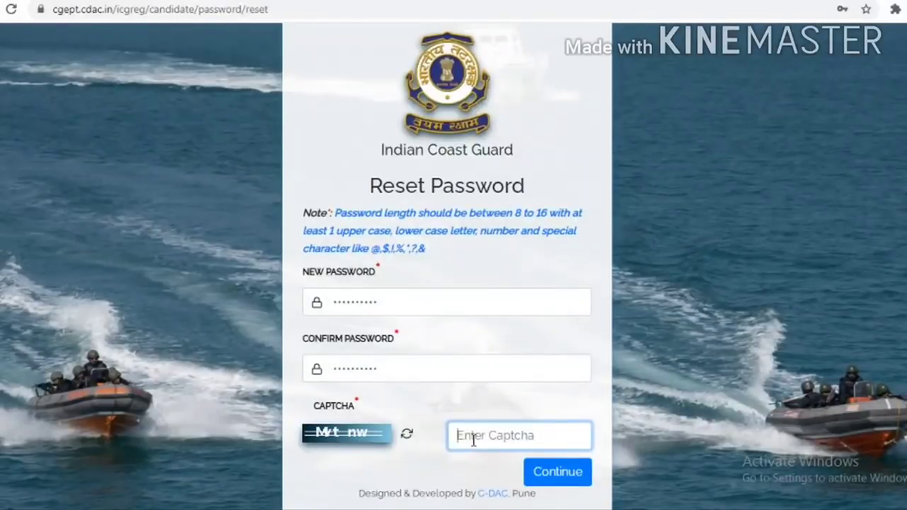
type("Mvt")
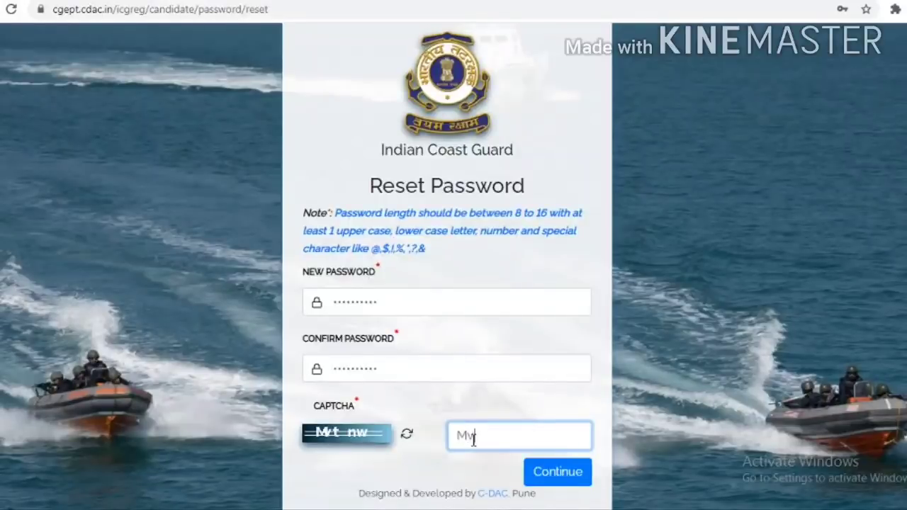
type("nw")
Step: Submit the password reset, decline Chrome's save-password prompt, acknowledge success and submit the accepted instructions
left_click(556, 470)
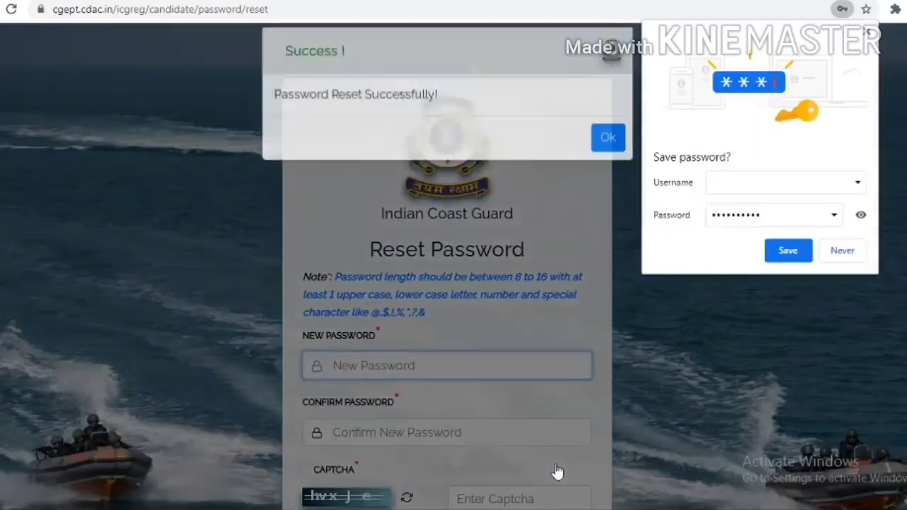
left_click(843, 252)
left_click(603, 161)
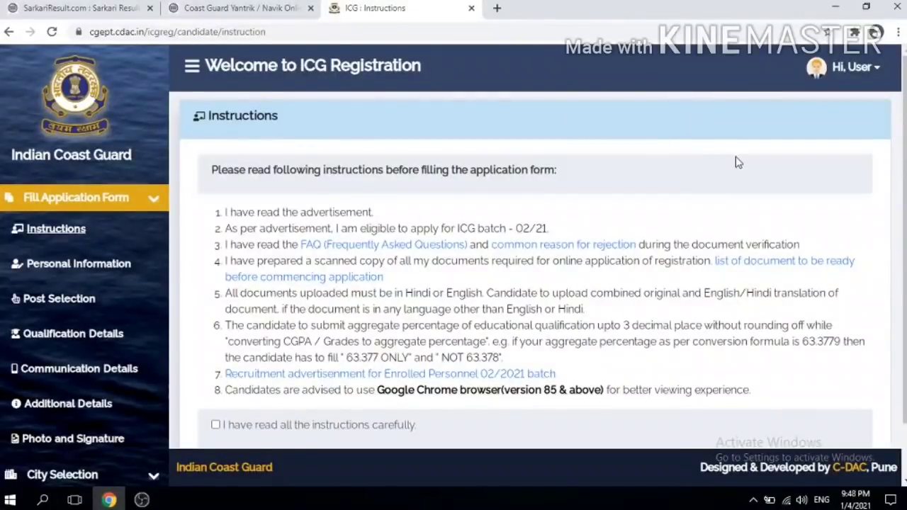
scroll(537, 269, "down", 1)
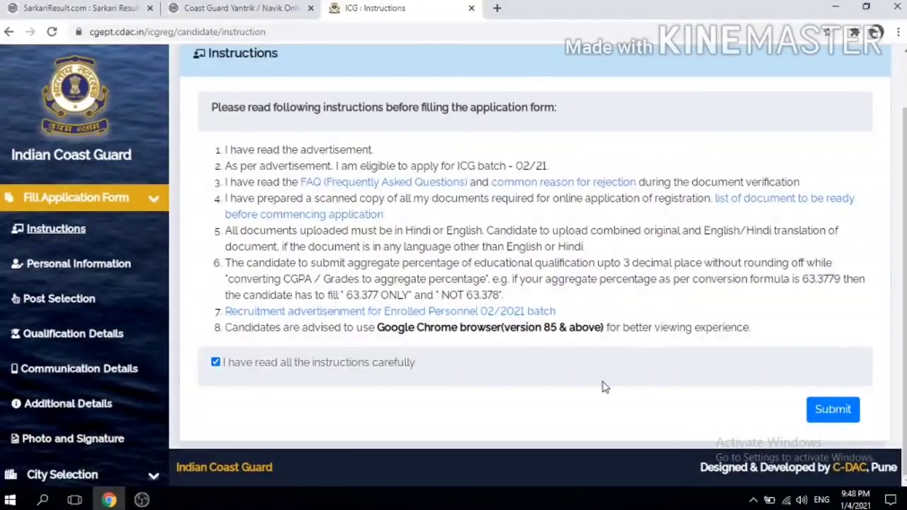
left_click(832, 411)
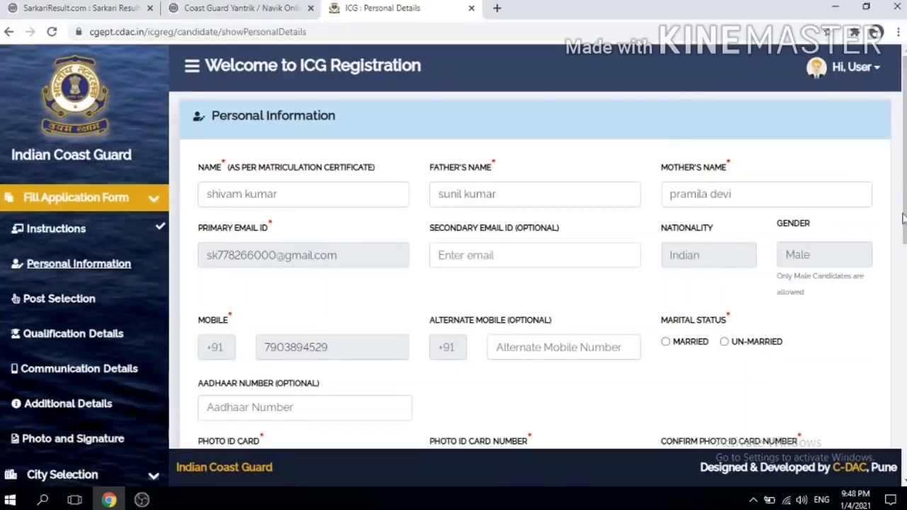
Step: Mark marital status as Married and drop down the Photo ID Card type list
right_click(741, 232)
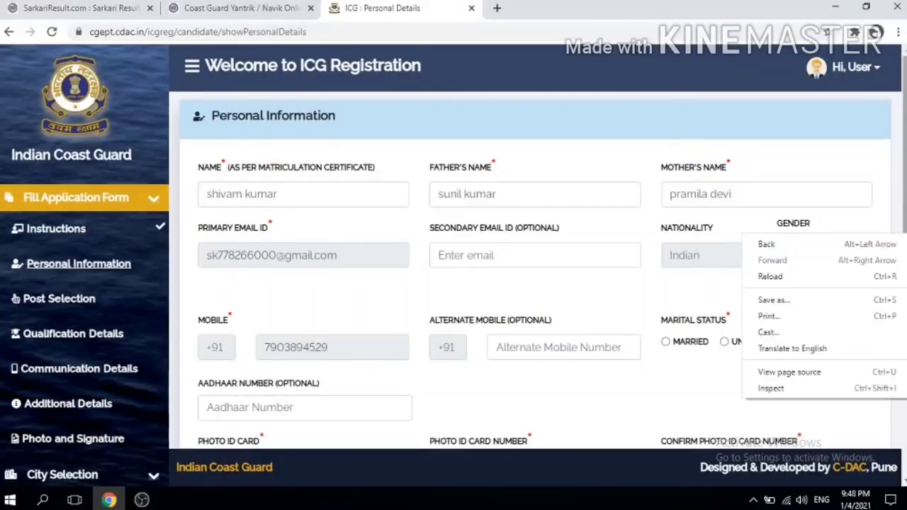
key("Escape")
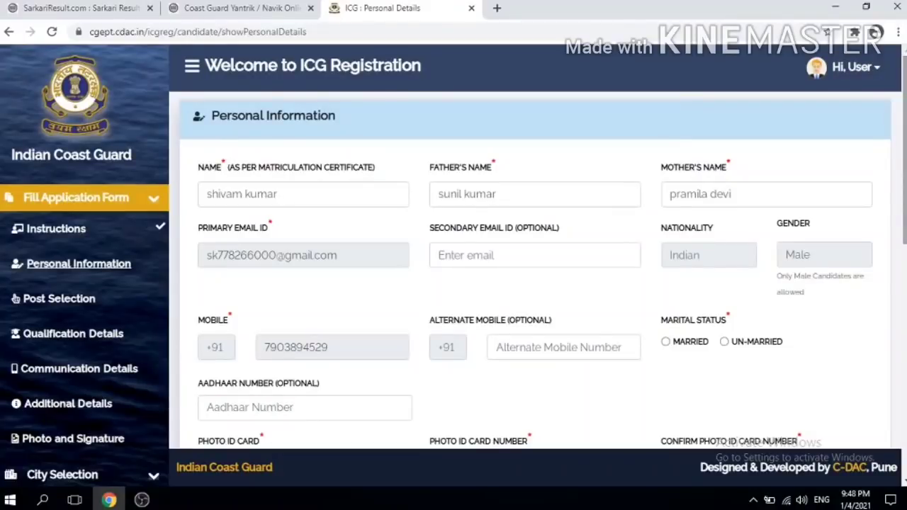
scroll(732, 258, "down", 2)
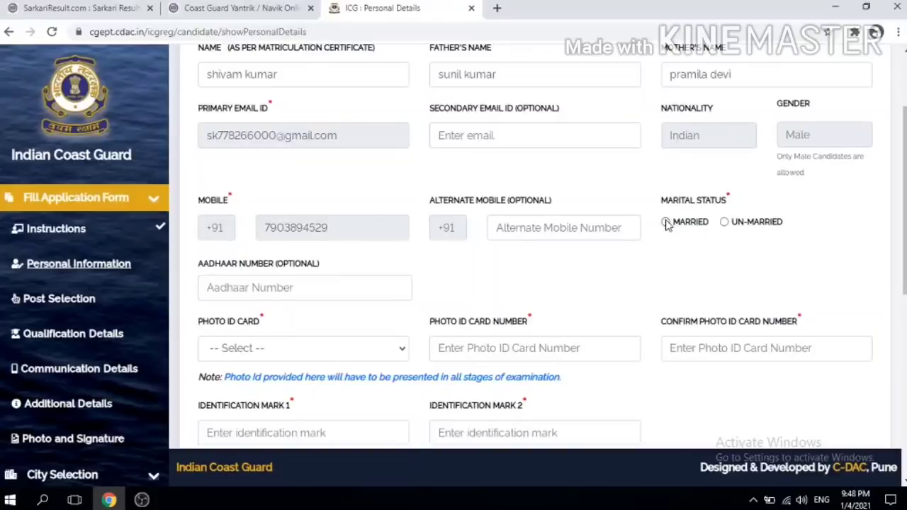
left_click(666, 222)
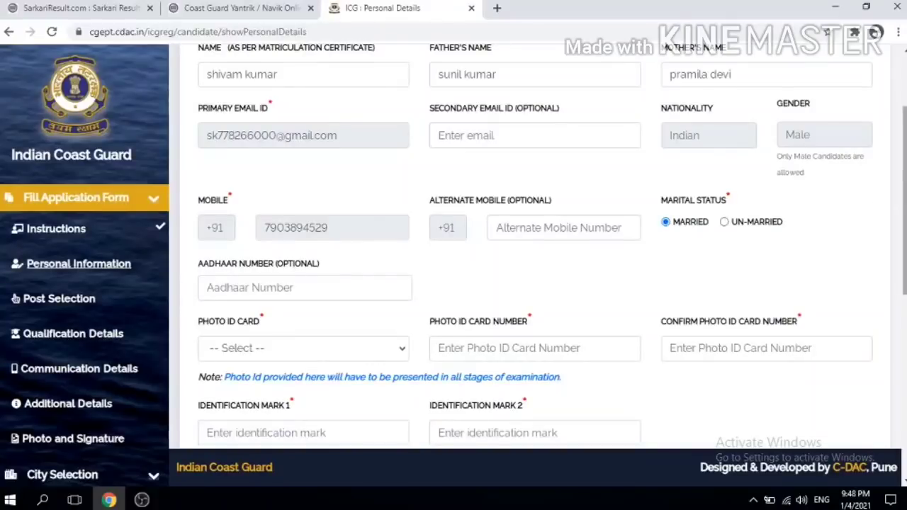
scroll(458, 200, "down", 1)
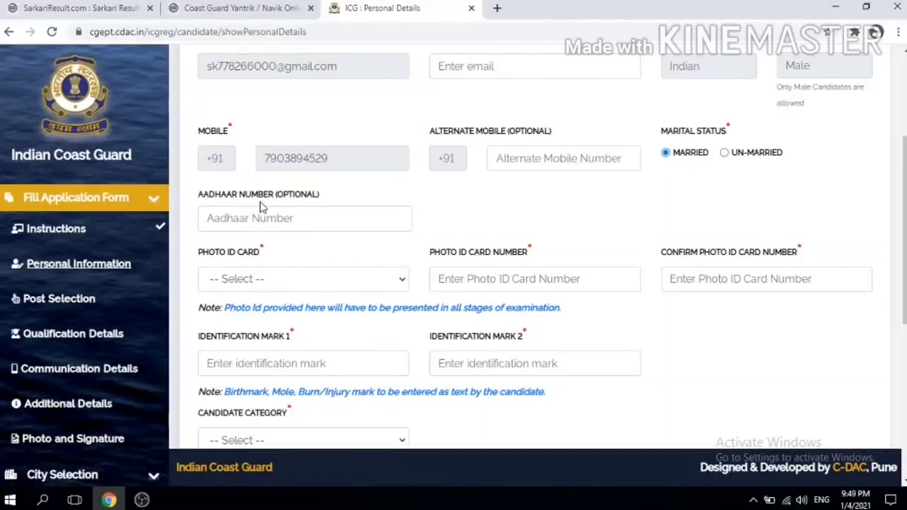
left_click(299, 279)
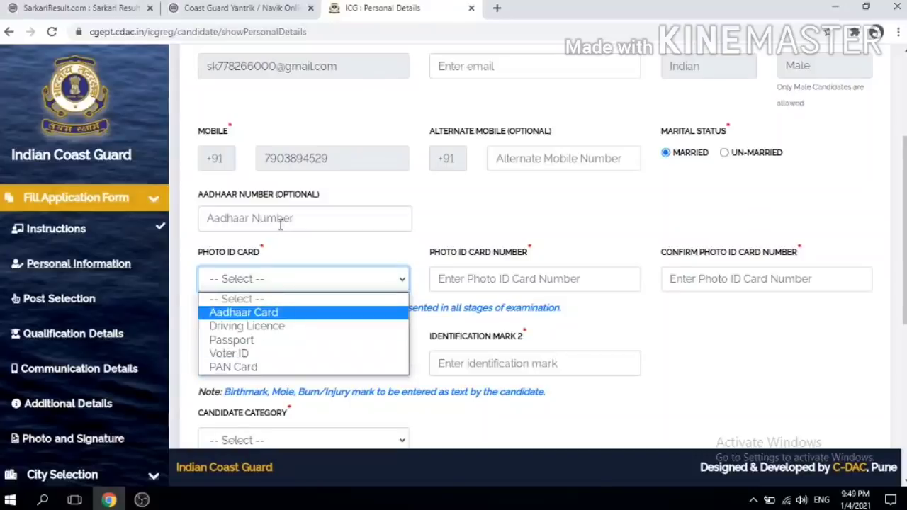
Step: Choose Aadhaar Card as photo ID and enter its card number in both number fields
left_click(247, 310)
left_click(464, 280)
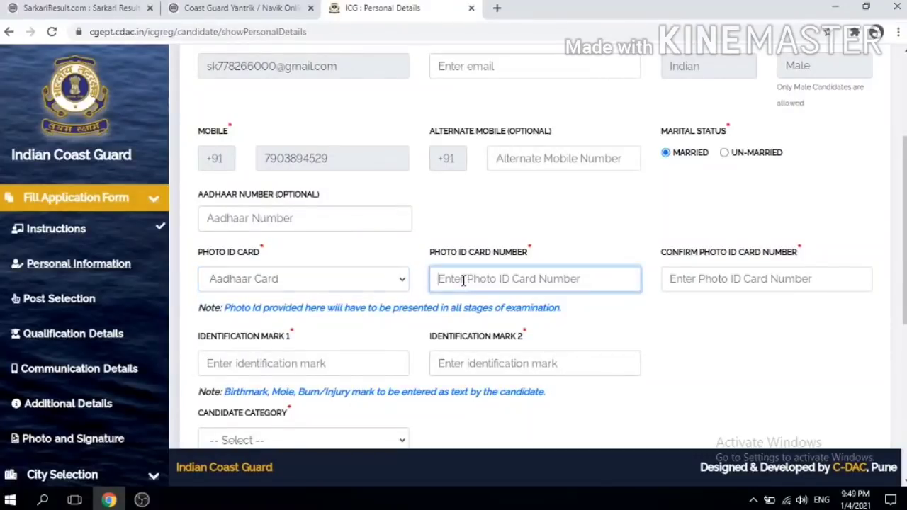
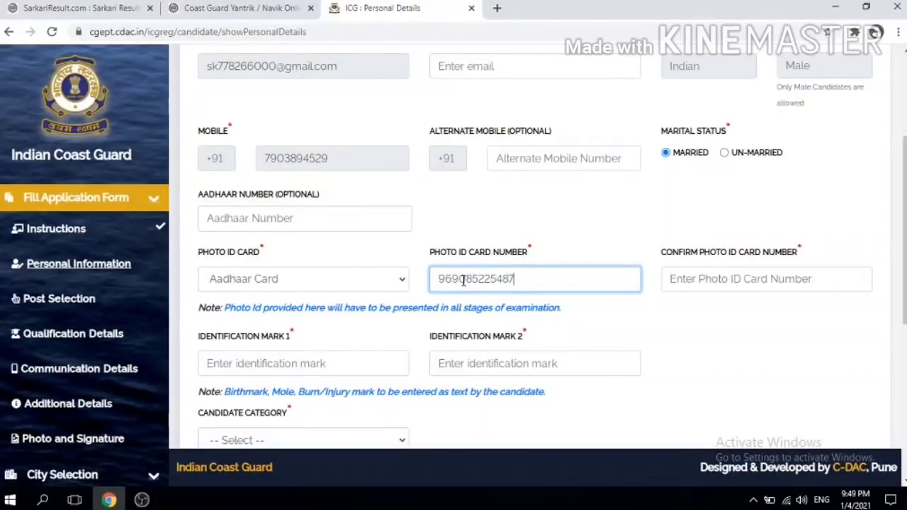
left_click(686, 278)
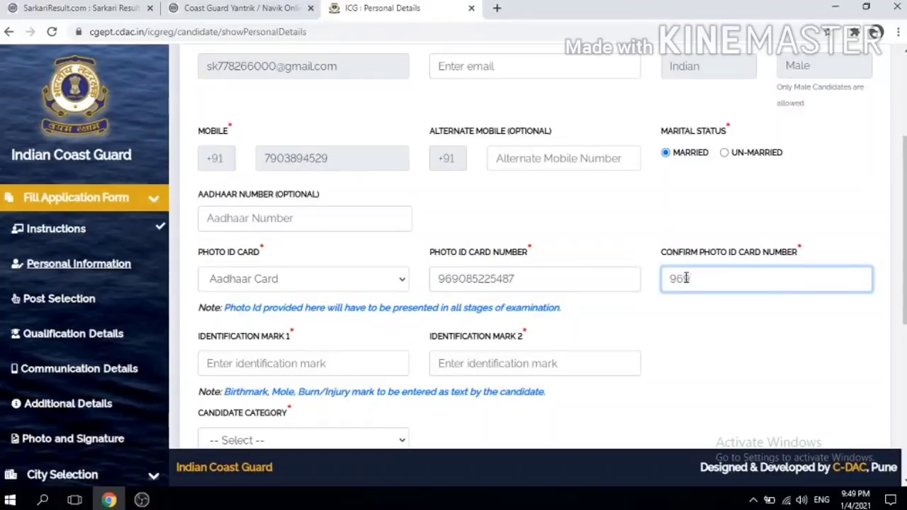
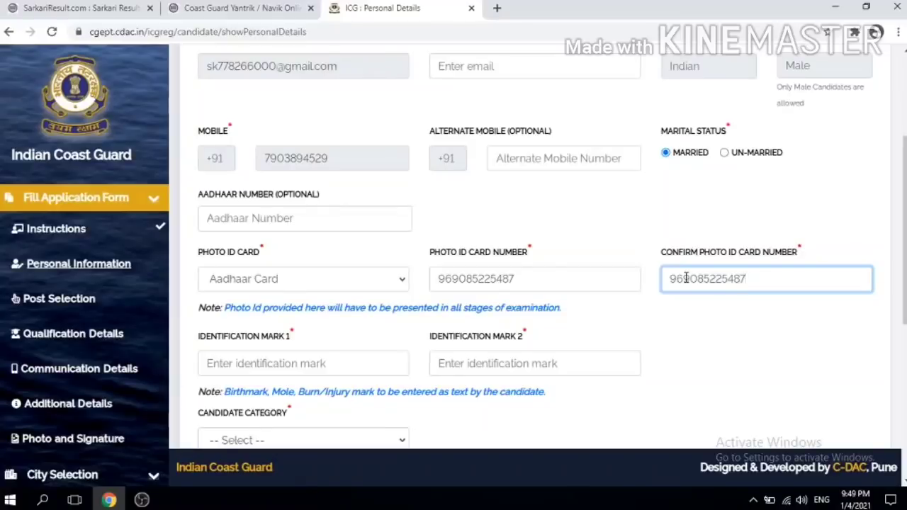
left_click(344, 324)
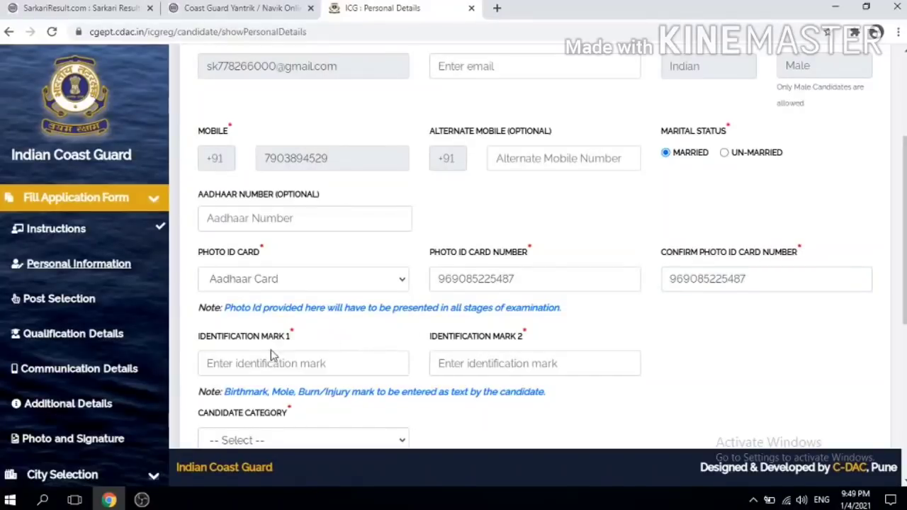
Step: Enter 'a mole beard' as Identification Mark 1 and 'no' as Identification Mark 2
left_click(258, 363)
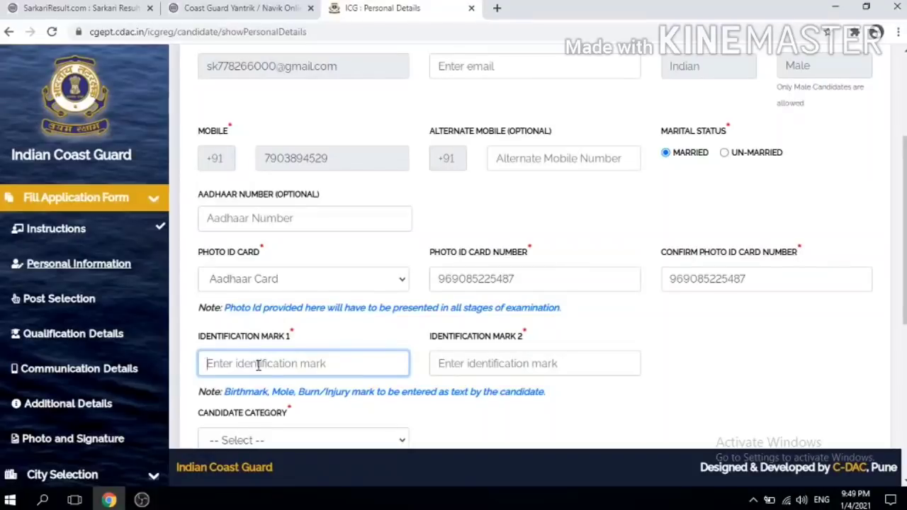
type("a")
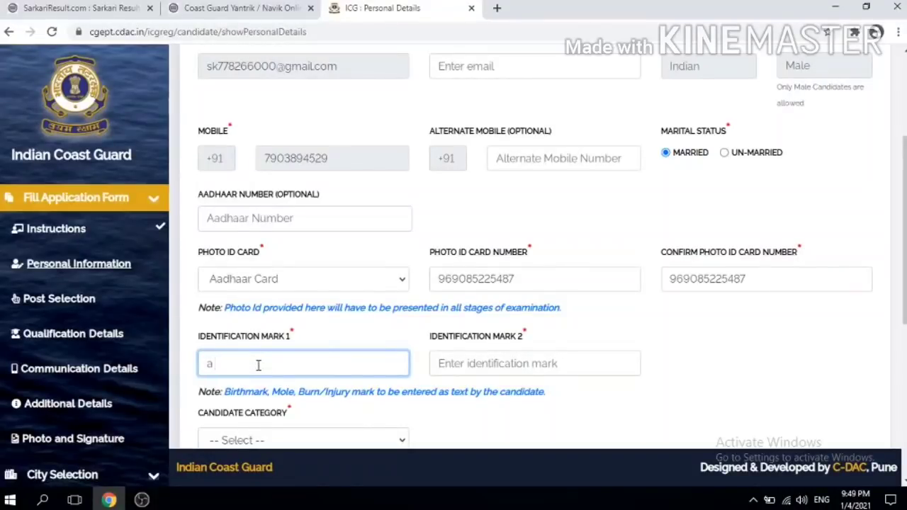
type(" mole beard")
left_click(475, 364)
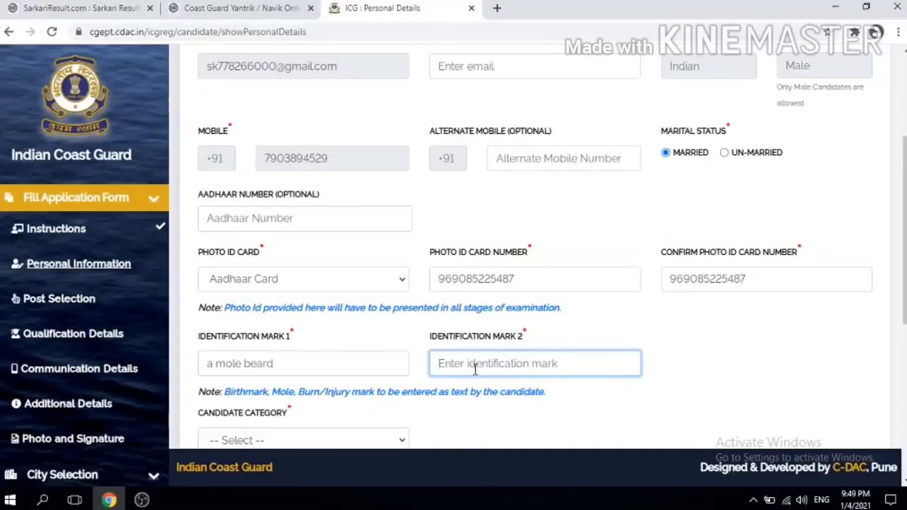
type("no")
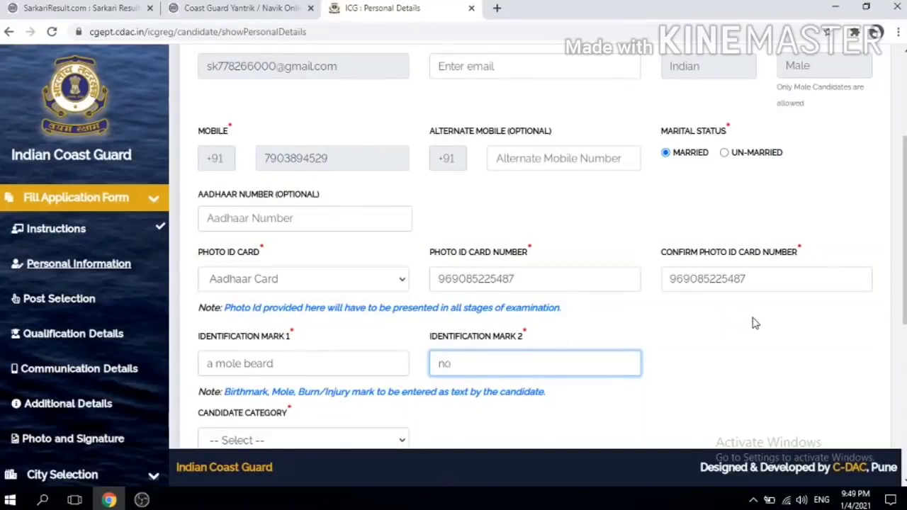
left_click(753, 320)
scroll(670, 288, "down", 3)
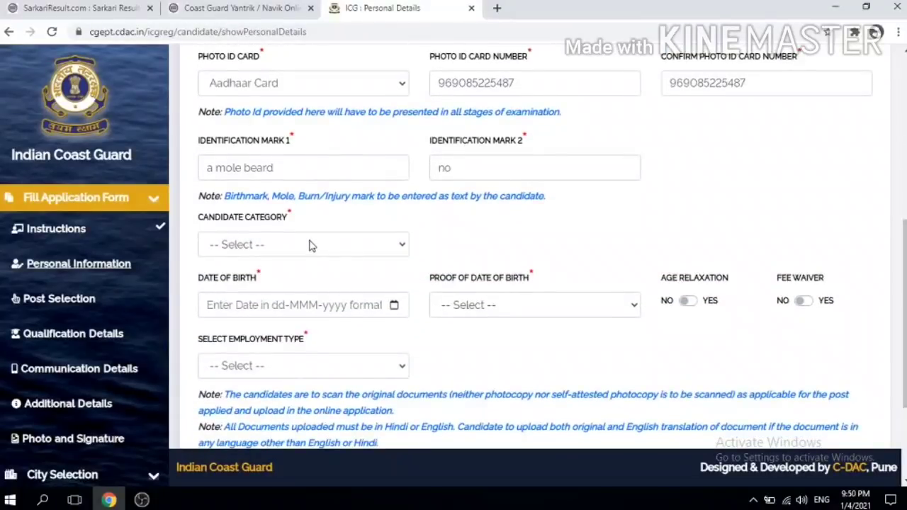
Step: Try the EWS and OBC (Non-creamy) categories, dismiss their alerts, and settle on Unreserved (General)
left_click(305, 245)
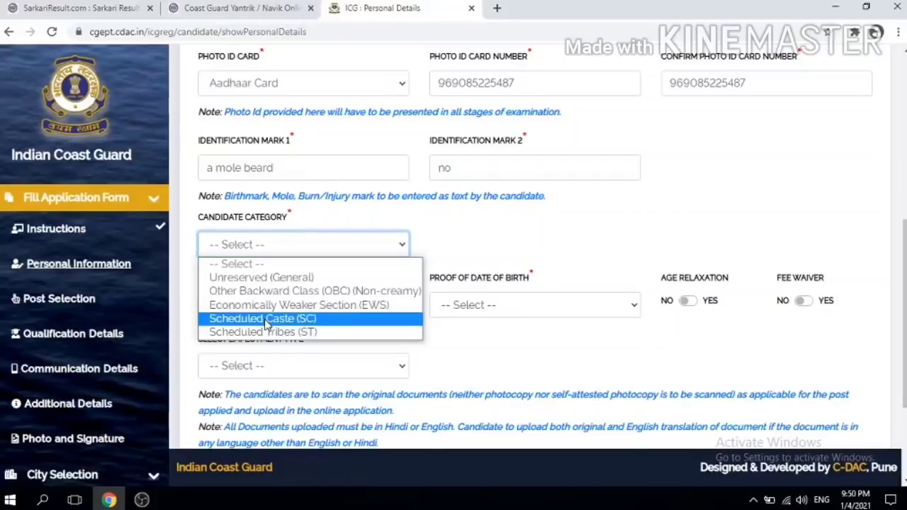
left_click(285, 309)
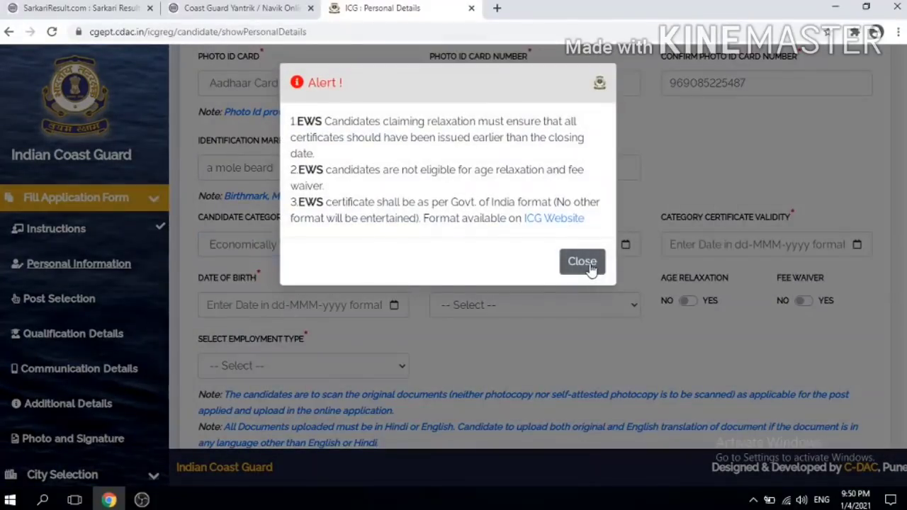
left_click(590, 267)
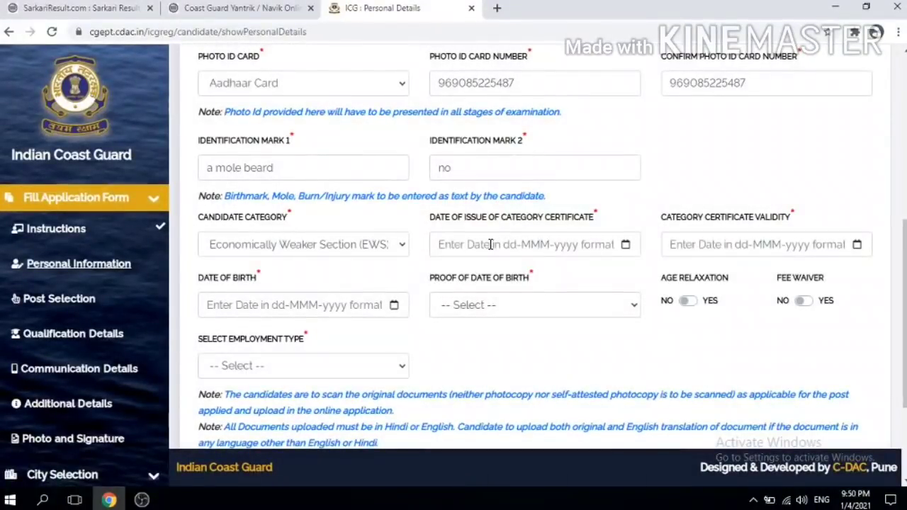
left_click(393, 244)
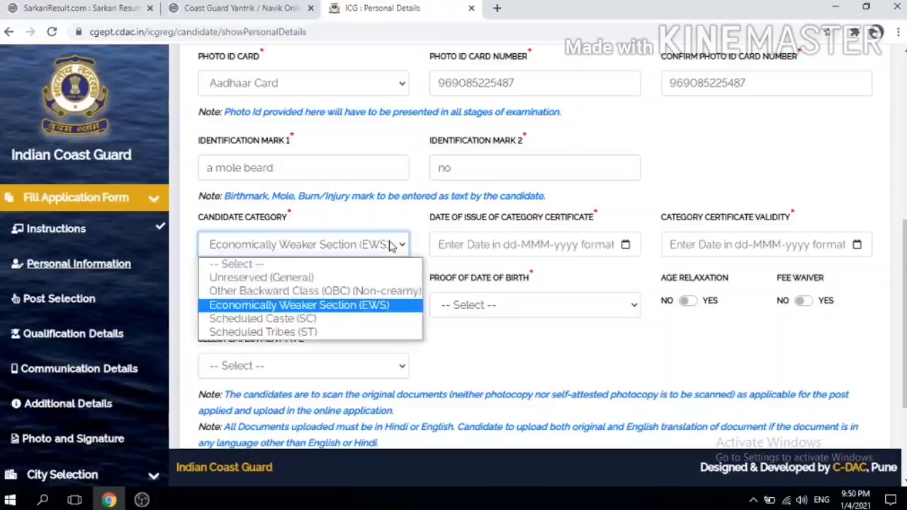
left_click(282, 277)
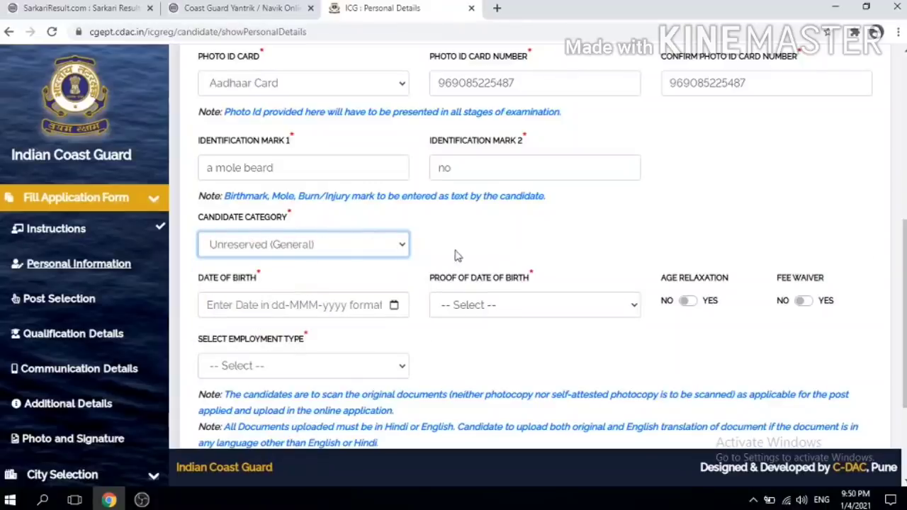
left_click(403, 248)
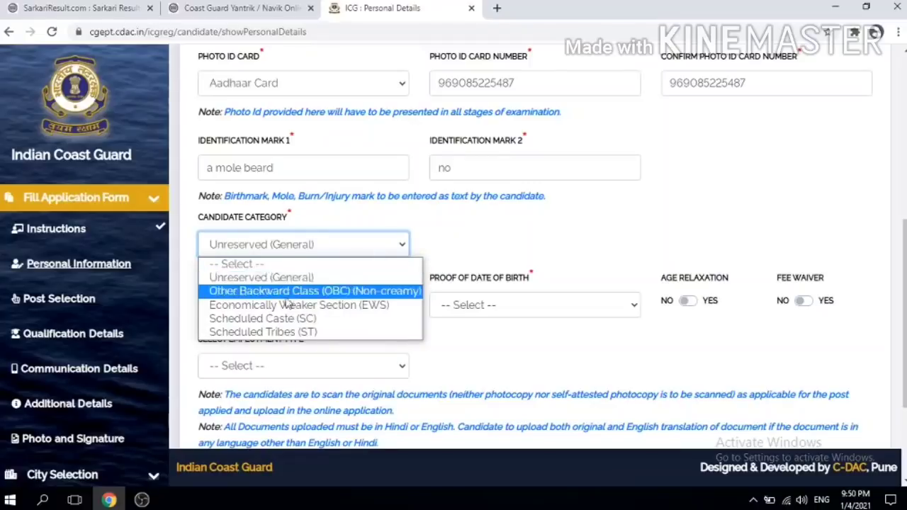
left_click(287, 295)
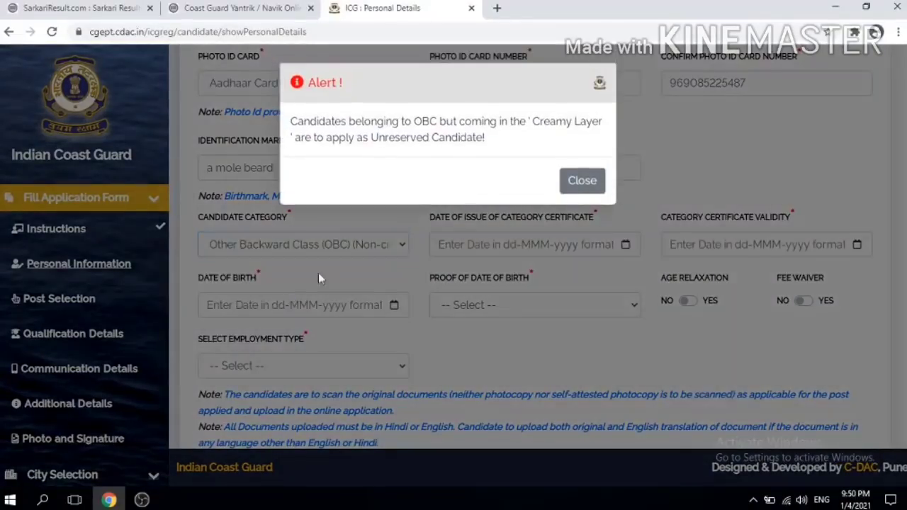
left_click(579, 183)
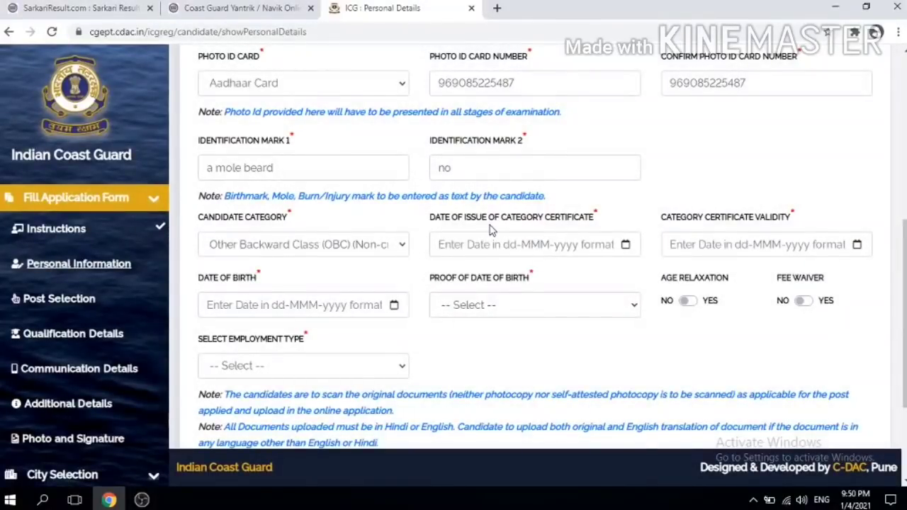
left_click(386, 245)
left_click(298, 277)
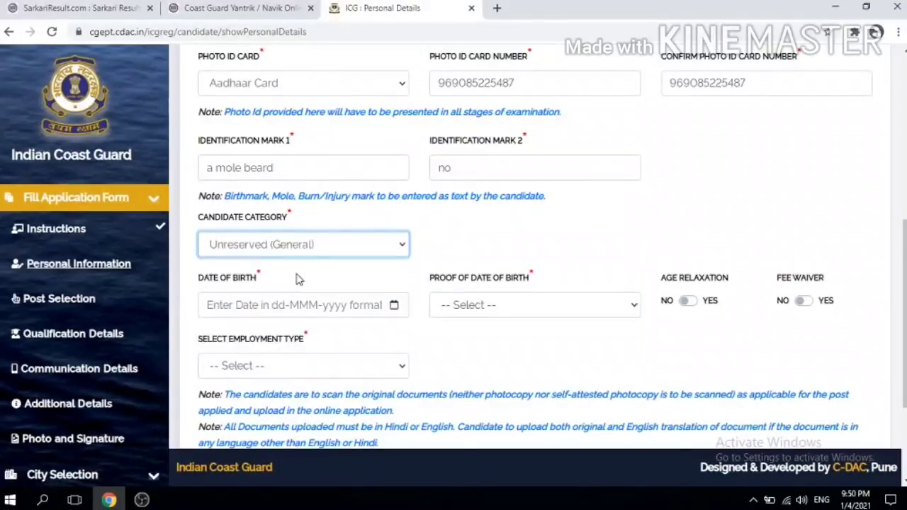
Step: Pick 26 January 2000 as the date of birth in the calendar
left_click(272, 304)
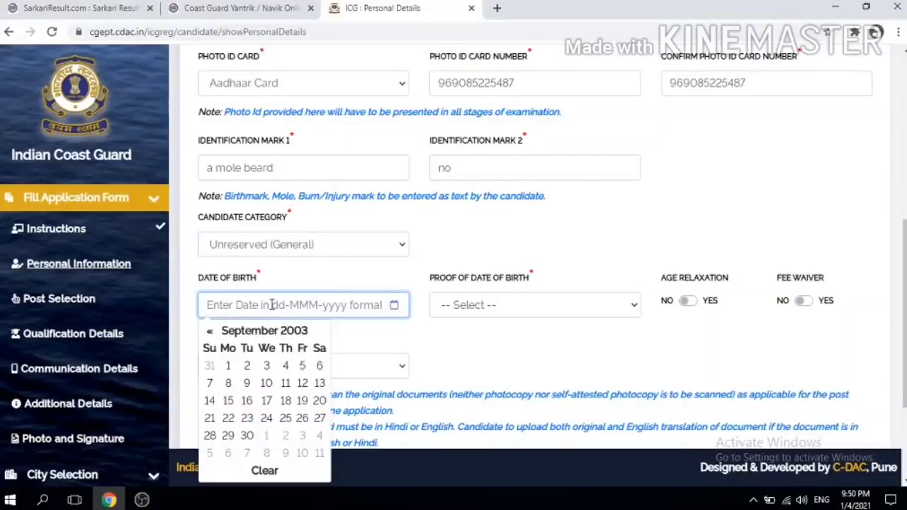
left_click(307, 335)
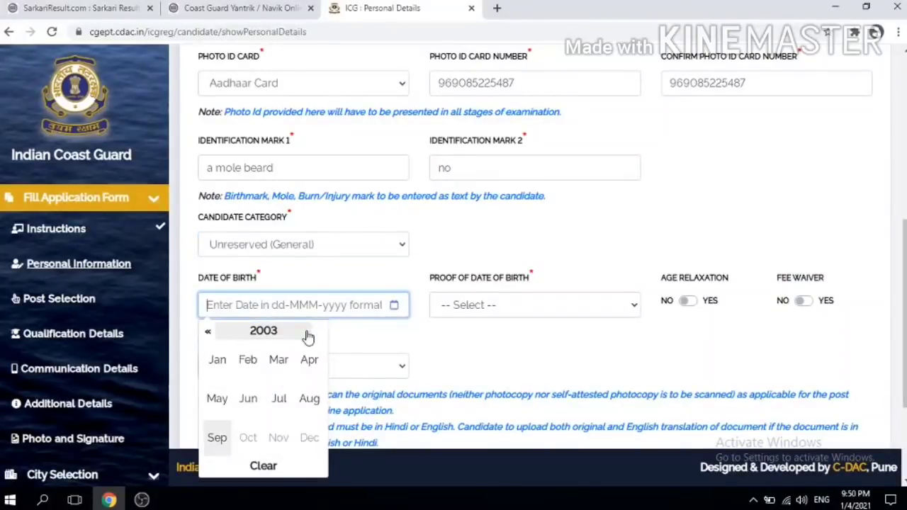
left_click(210, 333)
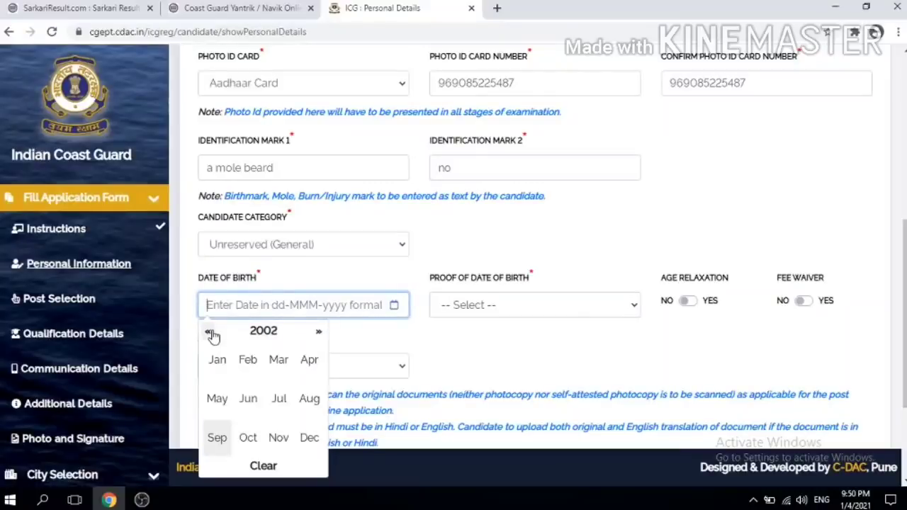
left_click(211, 334)
left_click(211, 334)
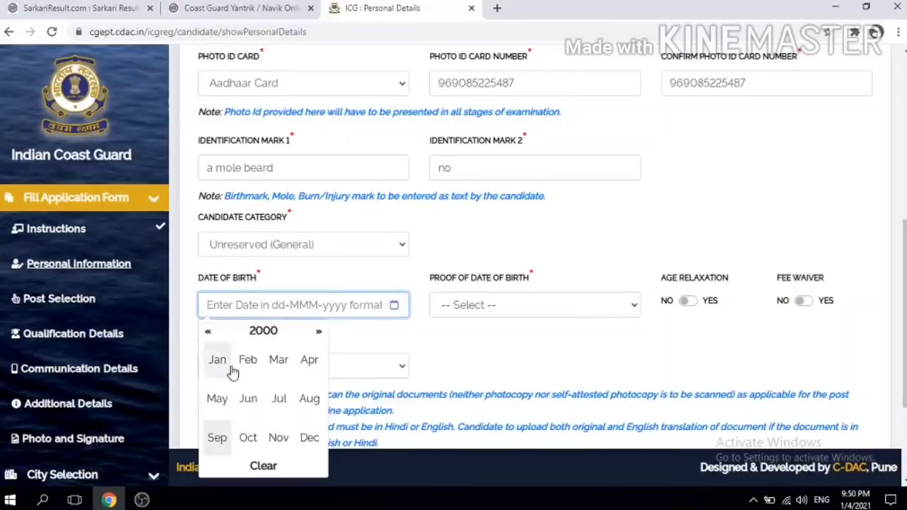
left_click(223, 363)
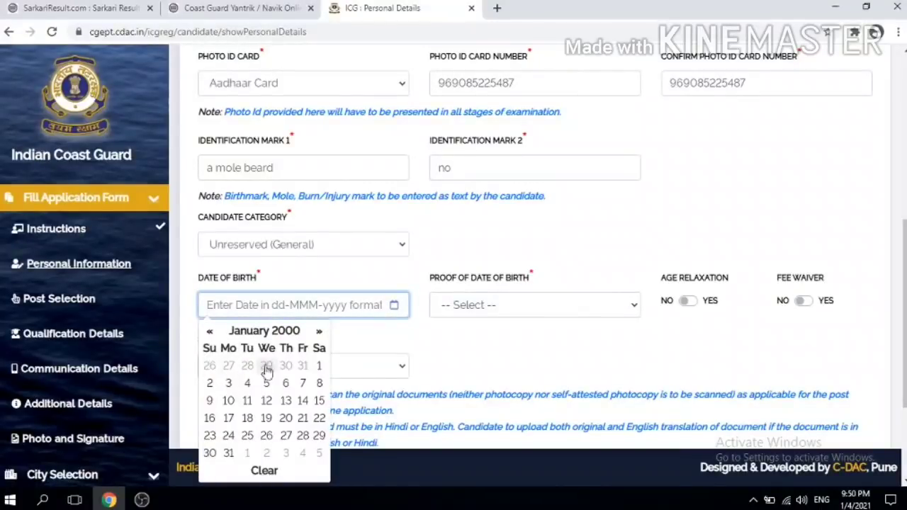
left_click(267, 435)
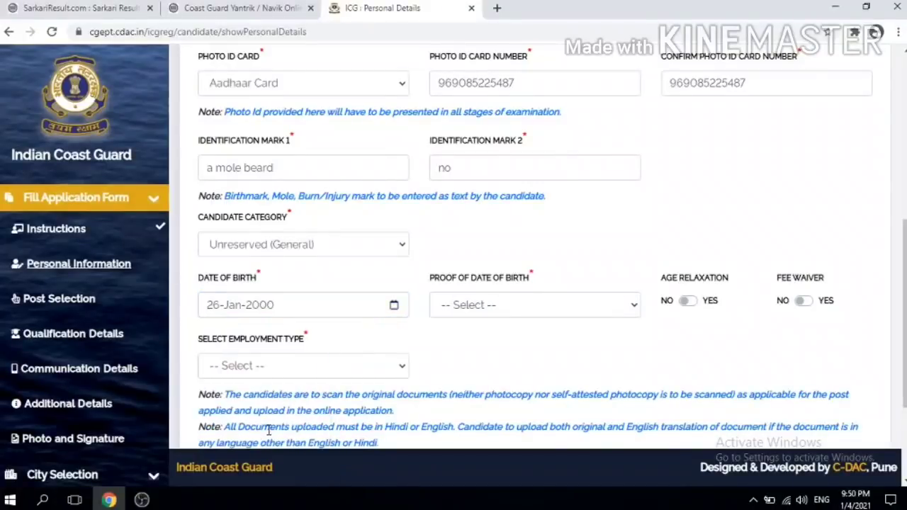
Step: Choose 10th Class Certificate as the proof of date of birth
left_click(504, 313)
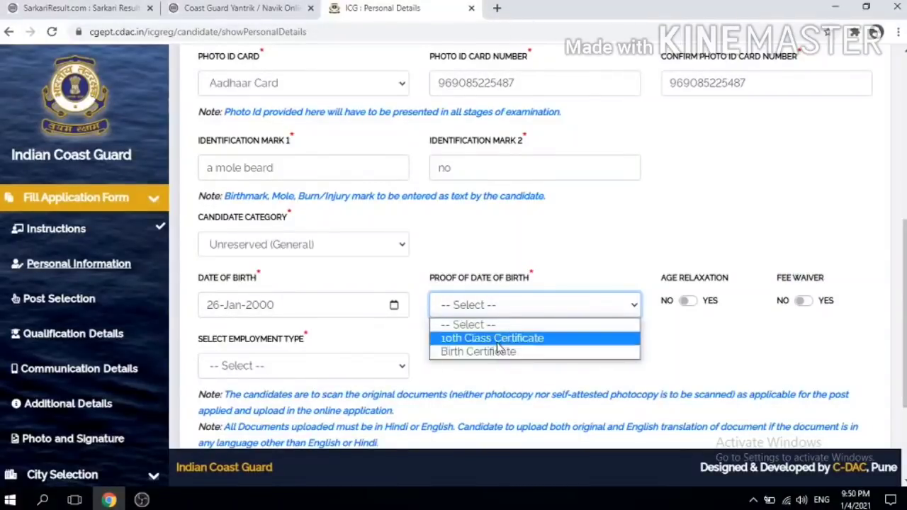
left_click(497, 342)
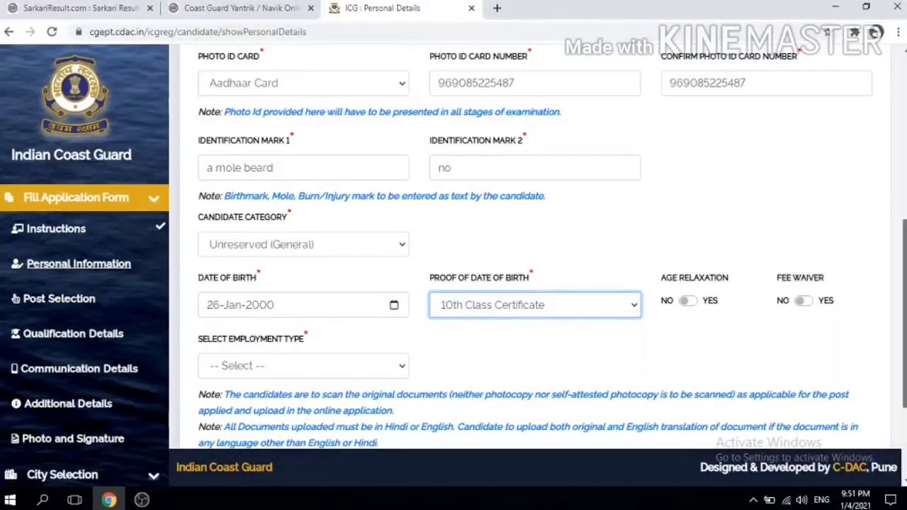
scroll(843, 296, "down", 2)
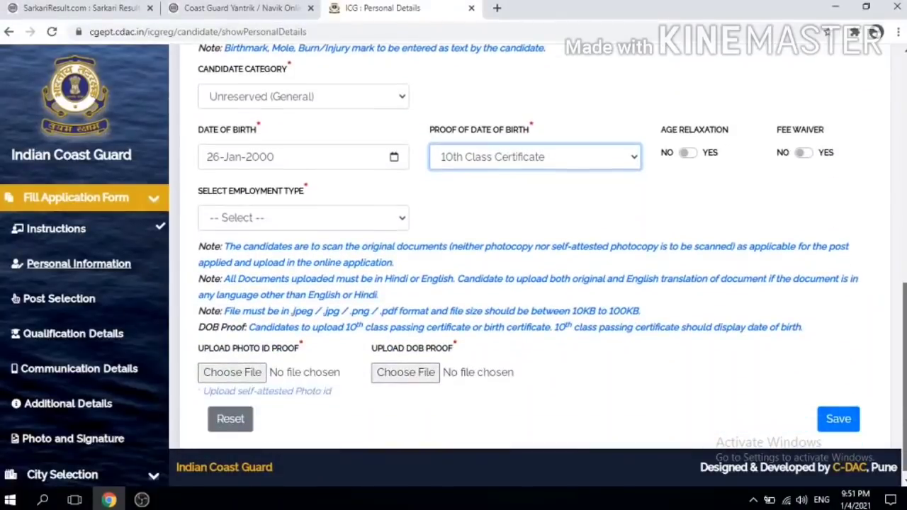
Step: Set the employment type to Unemployed and save the personal details
left_click(311, 222)
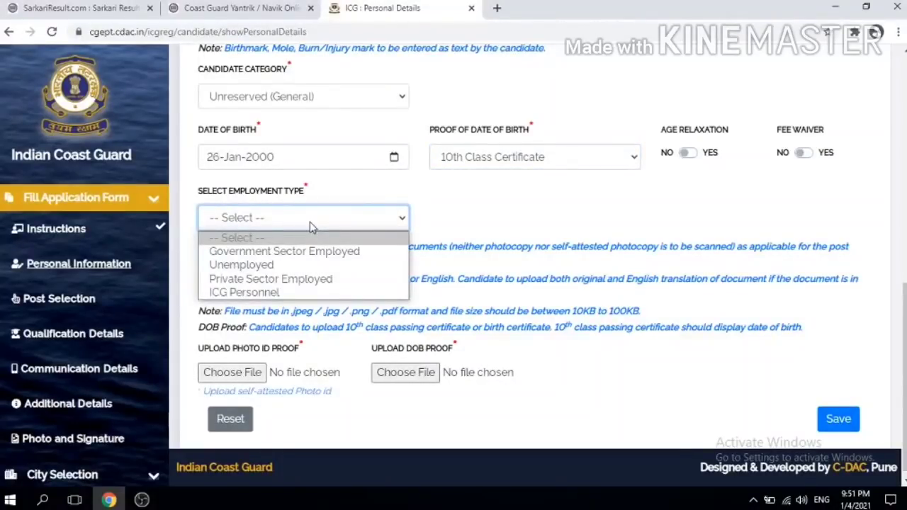
left_click(258, 266)
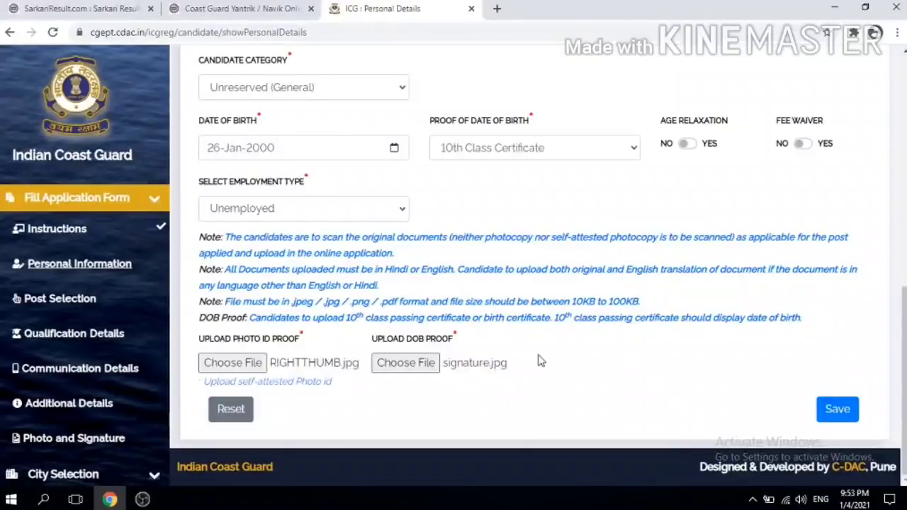
left_click(840, 415)
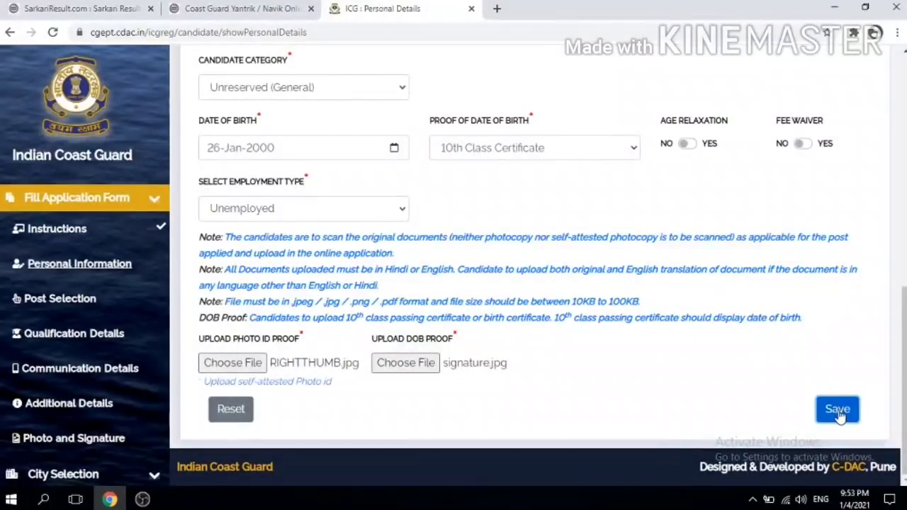
Step: Acknowledge the 'Personal details saved successfully' message to reach Post Selection
scroll(534, 248, "up", 7)
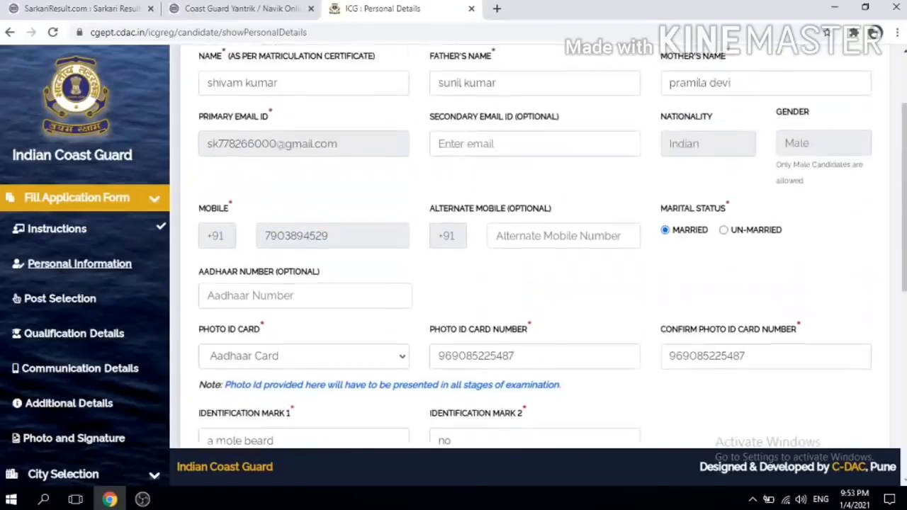
scroll(534, 247, "down", 3)
scroll(534, 248, "down", 4)
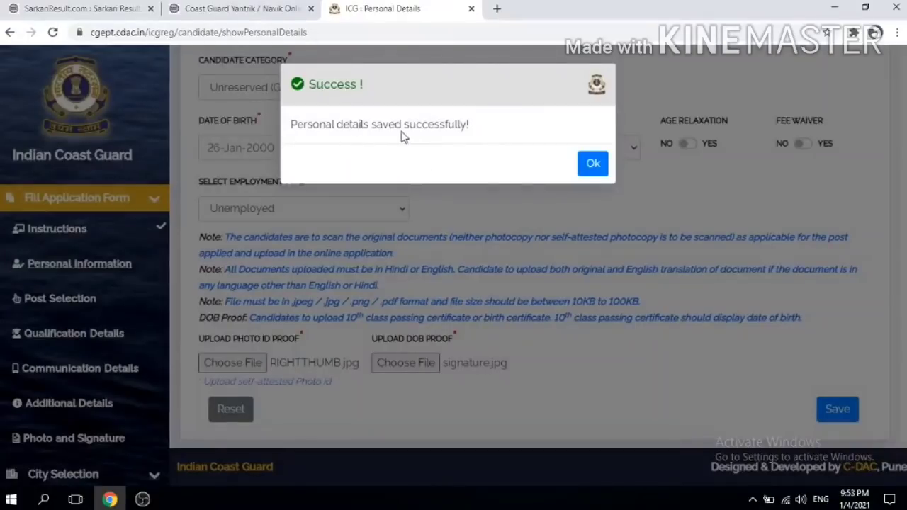
left_click(586, 165)
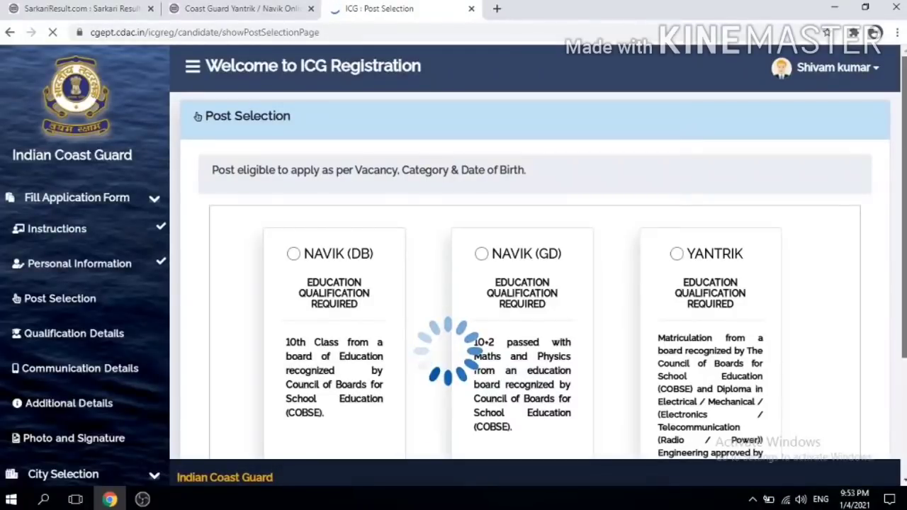
Step: Pick NAVIK (DB) over NAVIK (GD) and YANTRIK as the applied post, and save
scroll(537, 283, "down", 2)
scroll(537, 284, "down", 1)
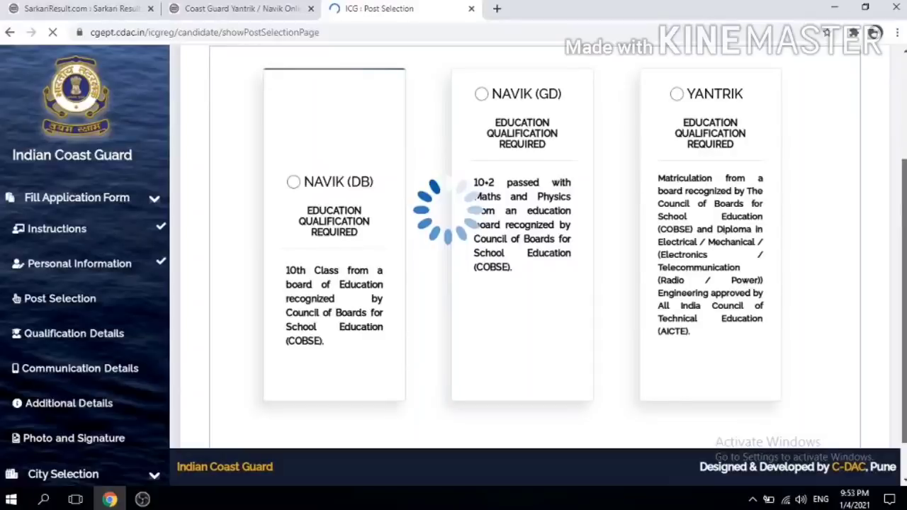
scroll(537, 284, "down", 1)
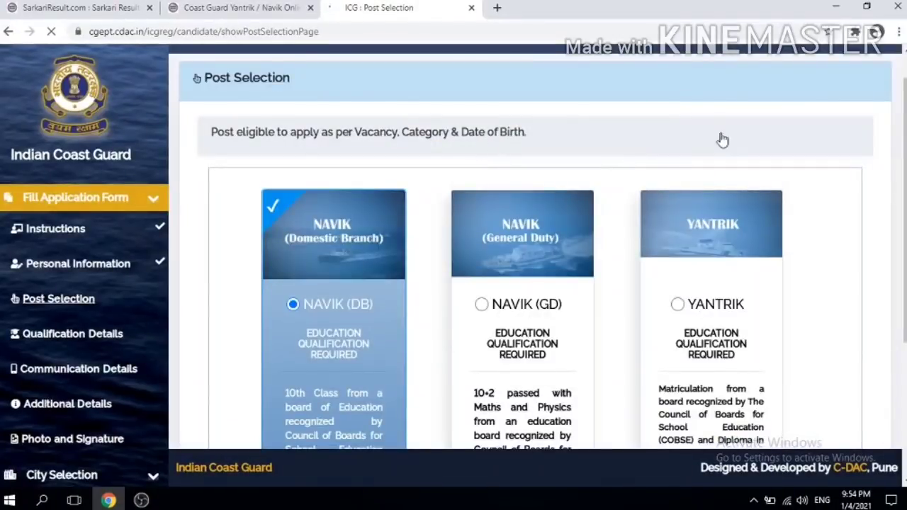
scroll(721, 139, "down", 1)
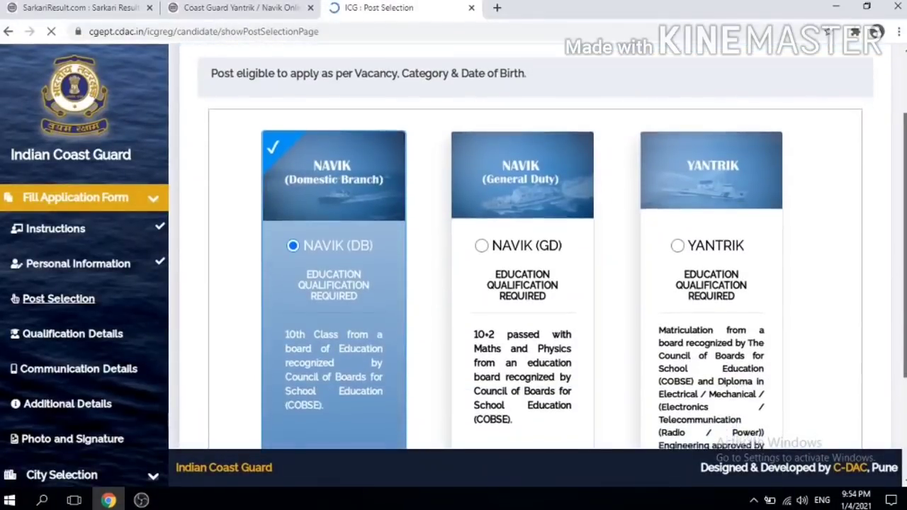
scroll(537, 283, "down", 1)
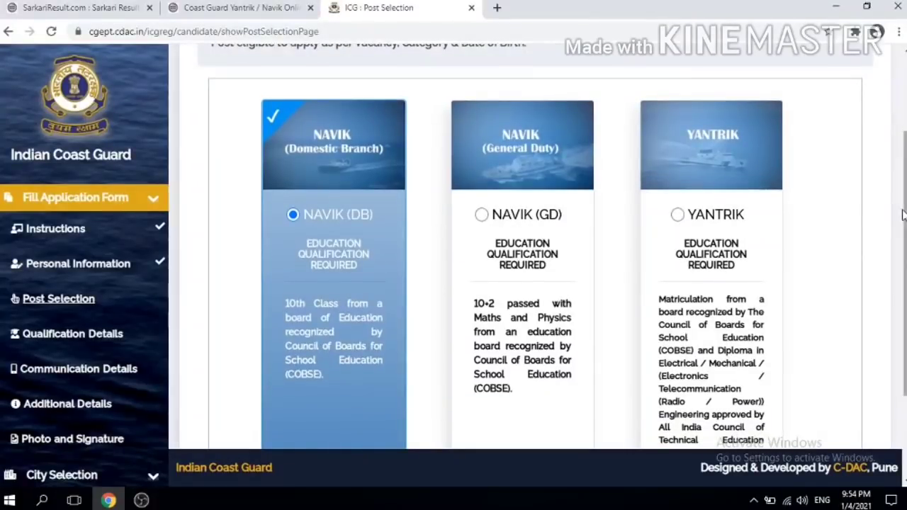
scroll(903, 215, "down", 1)
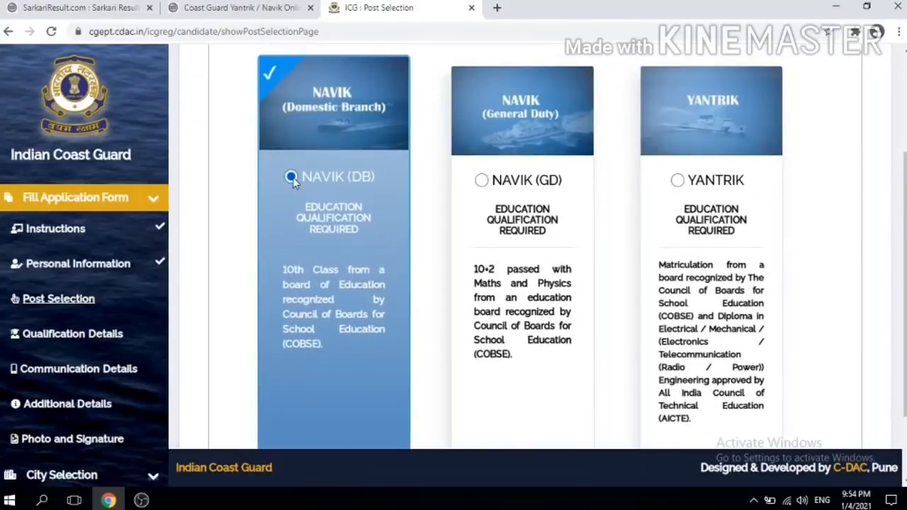
left_click(479, 177)
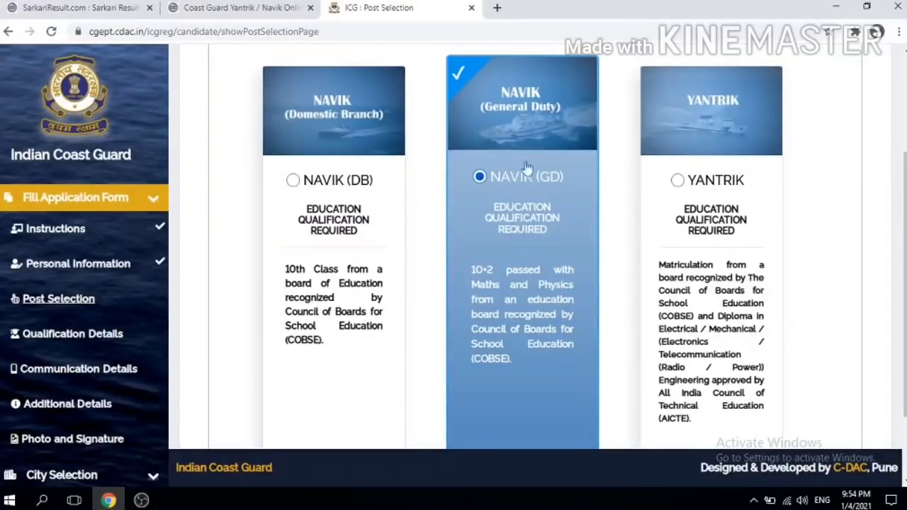
left_click(676, 178)
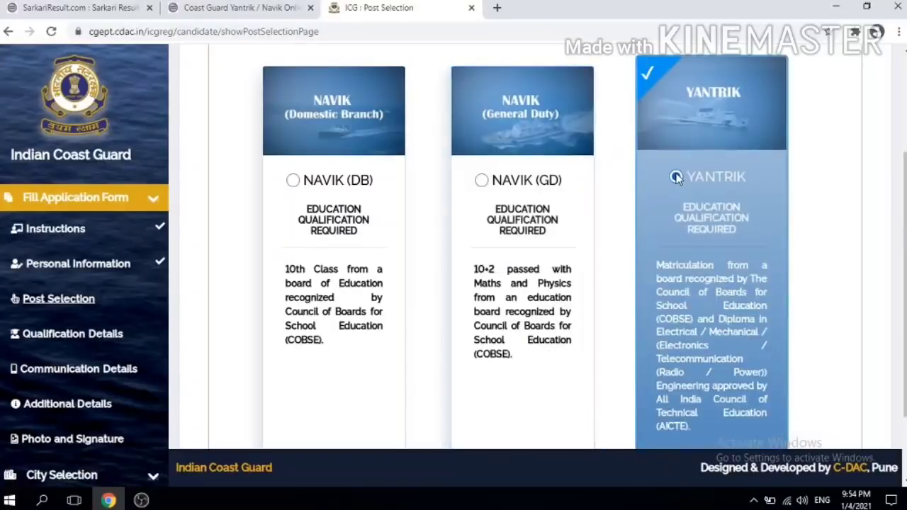
left_click(291, 178)
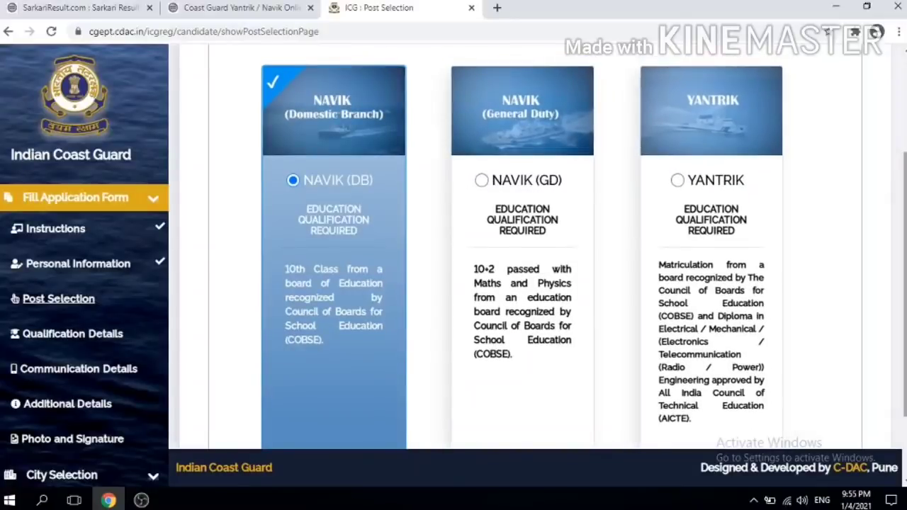
scroll(525, 248, "down", 2)
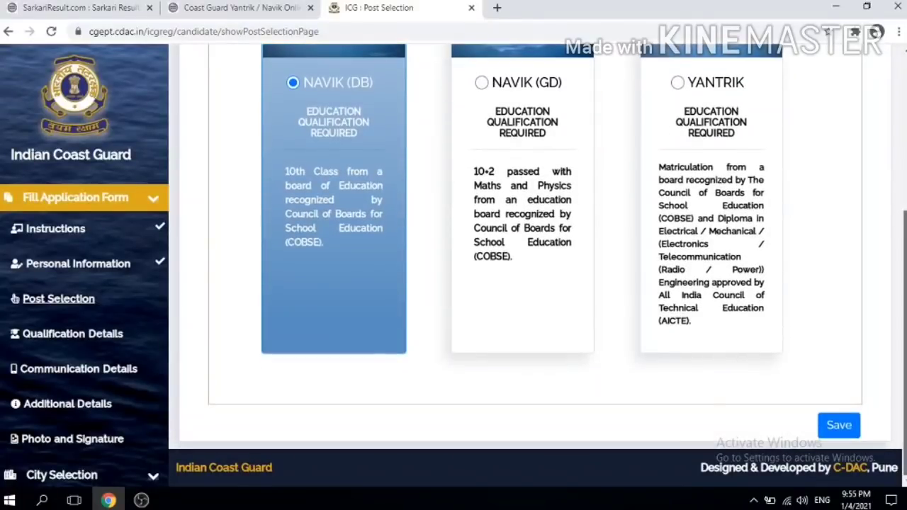
scroll(854, 361, "up", 2)
scroll(853, 361, "down", 2)
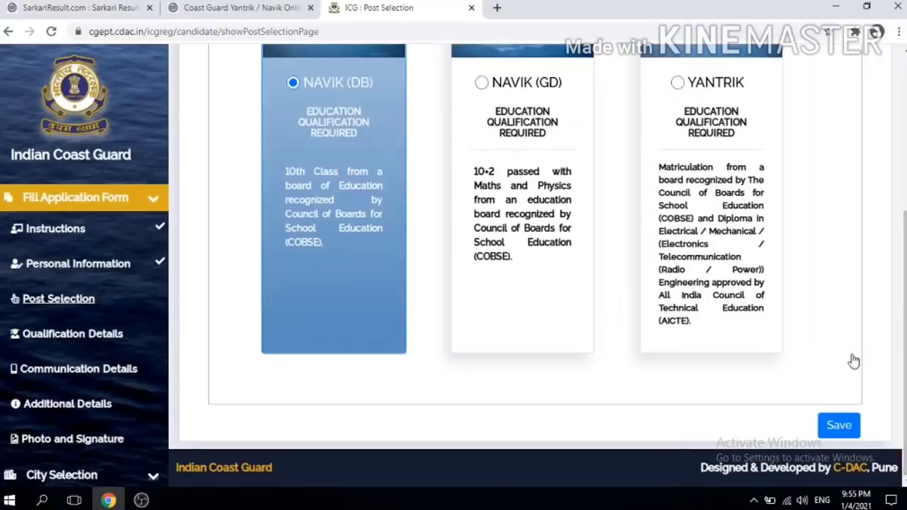
left_click(838, 425)
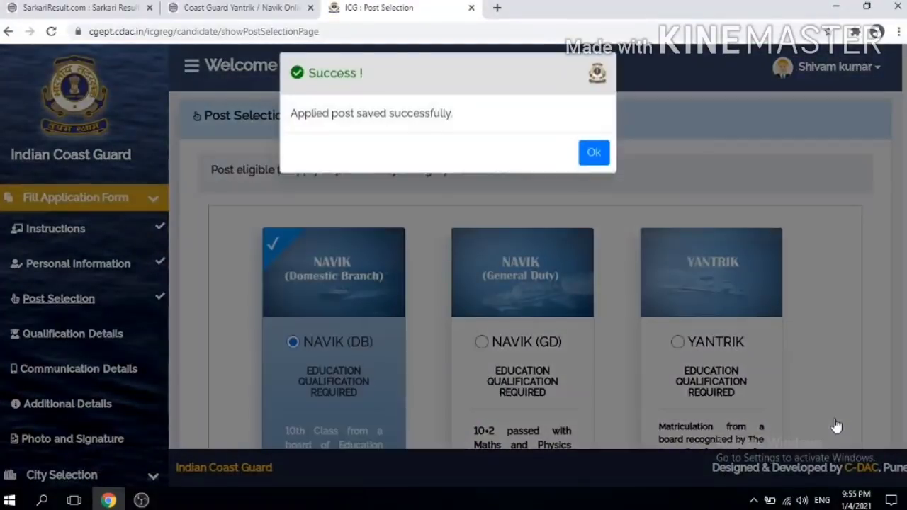
Step: Choose Central Board of Secondary Education as the 10th education board
left_click(597, 163)
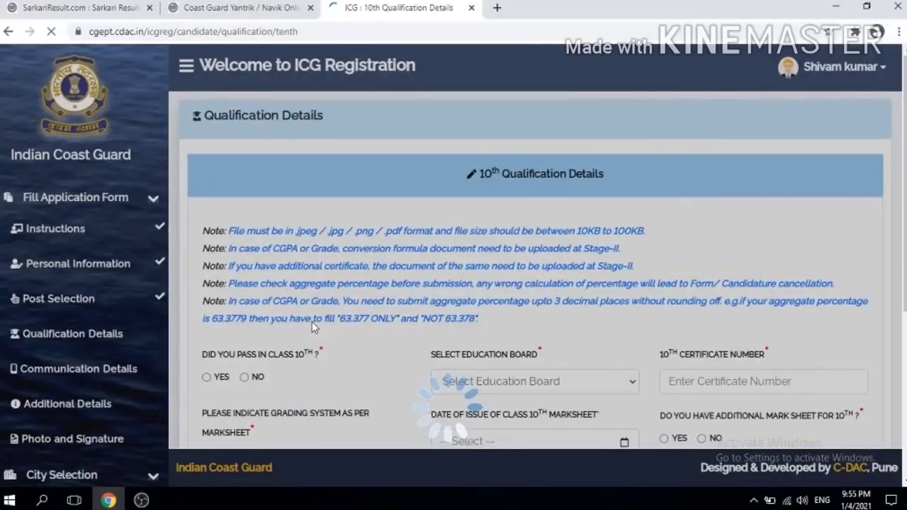
scroll(537, 284, "down", 1)
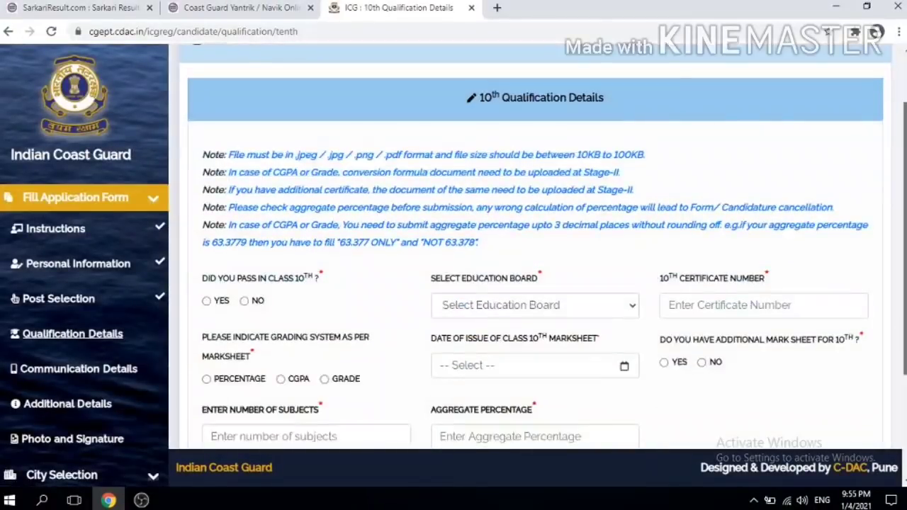
scroll(536, 283, "down", 2)
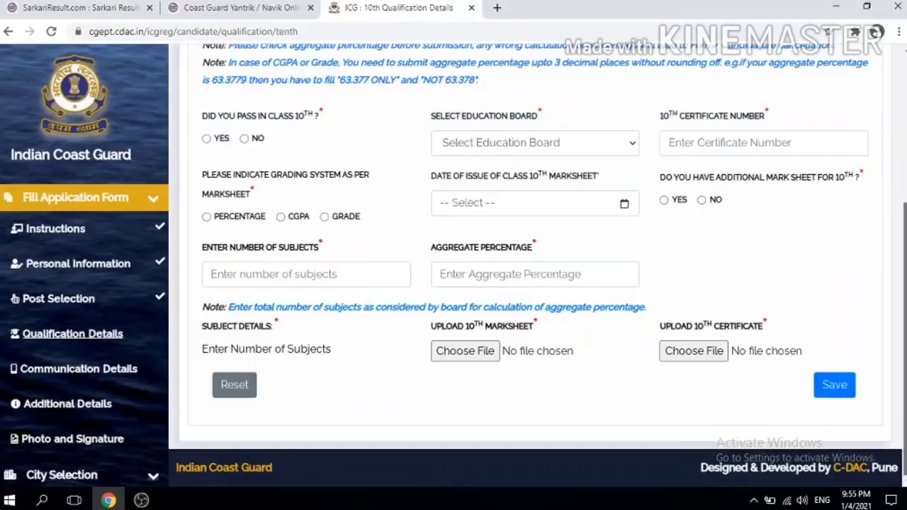
scroll(537, 284, "up", 1)
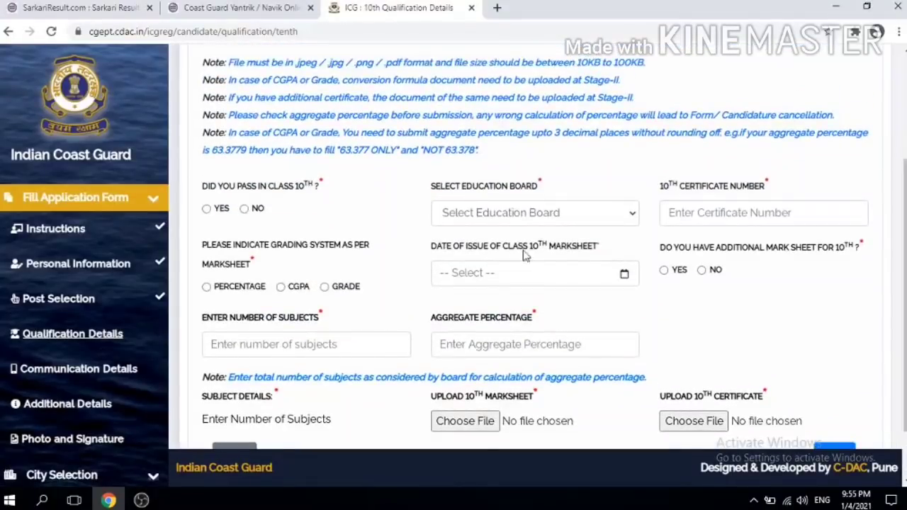
left_click(498, 211)
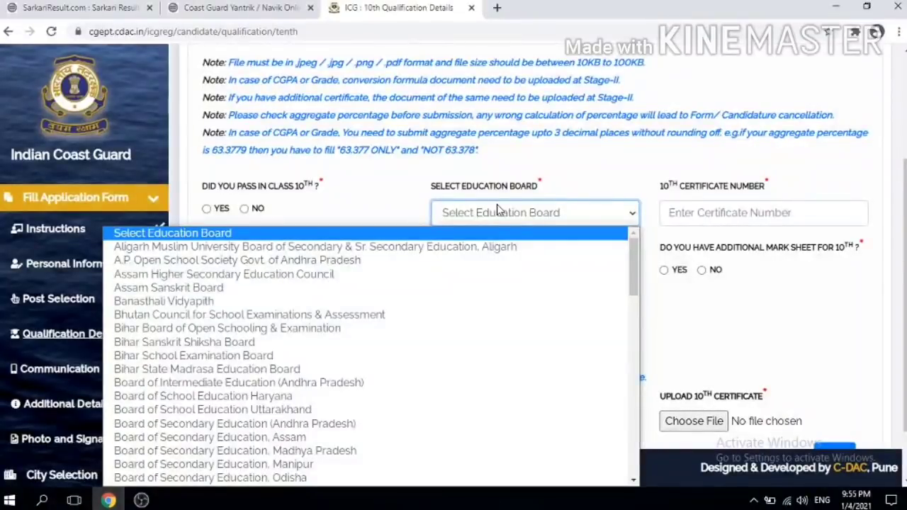
key("c")
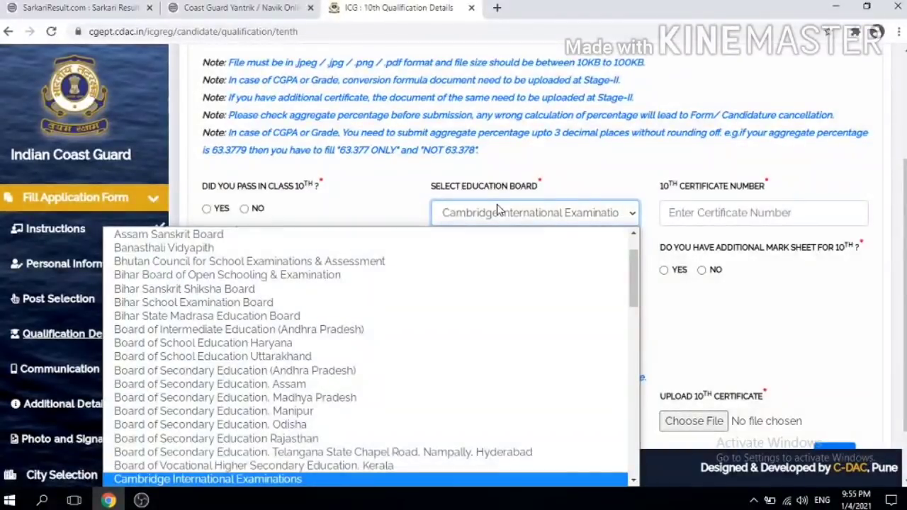
key("c")
key("Return")
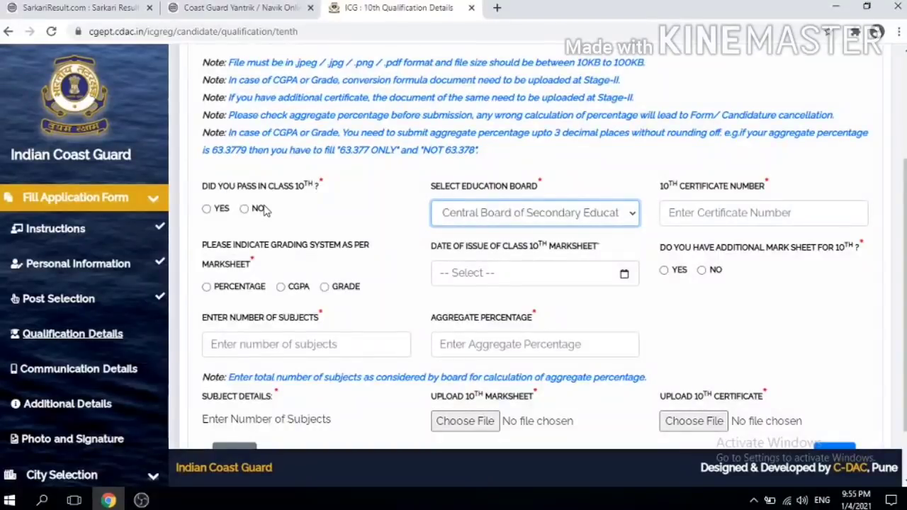
Step: Mark class 10 as passed and enter the 10th certificate number
left_click(207, 210)
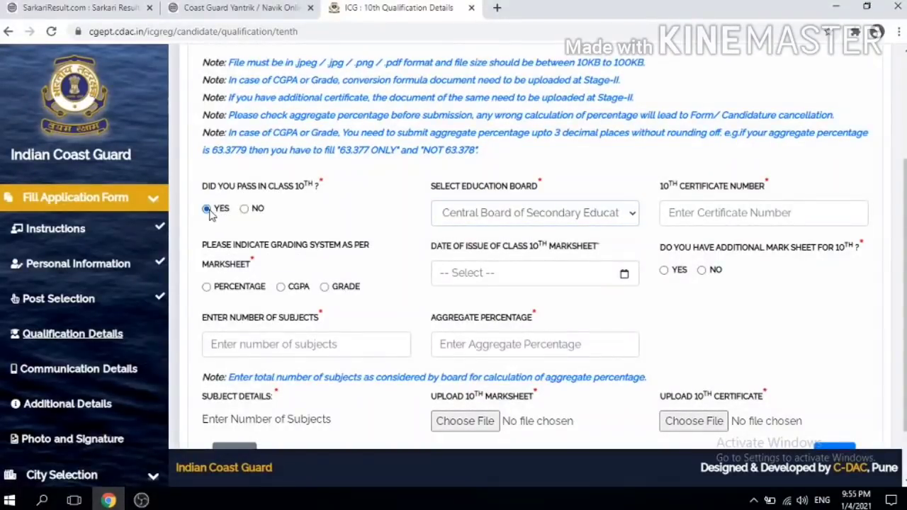
left_click(709, 211)
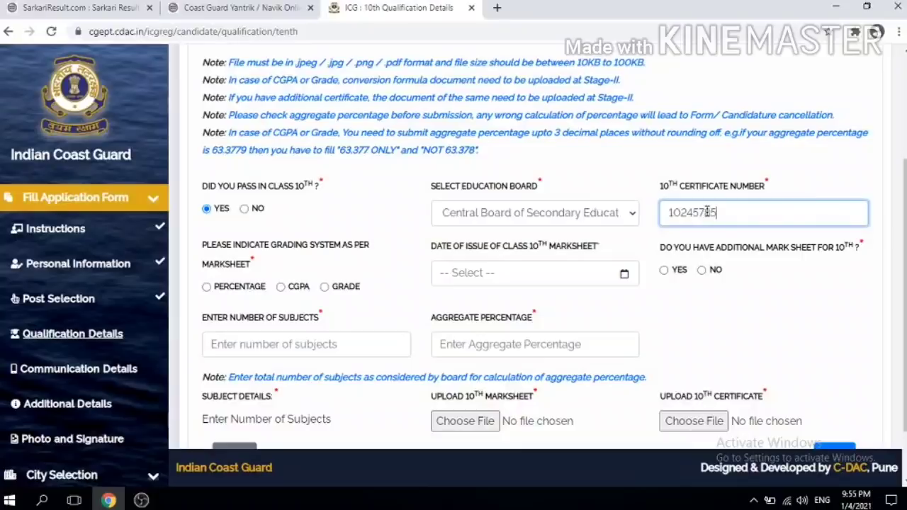
left_click(355, 262)
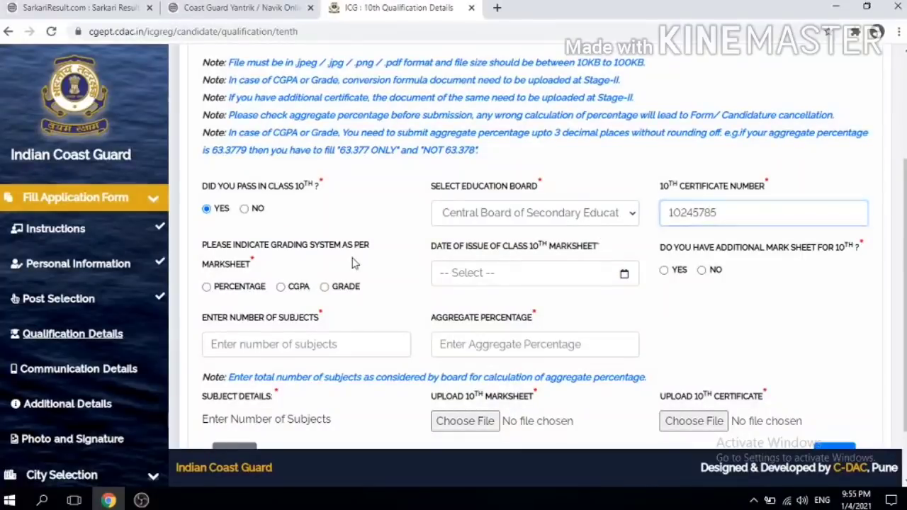
Step: Choose CGPA as the 10th grading system
left_click(208, 287)
left_click(292, 287)
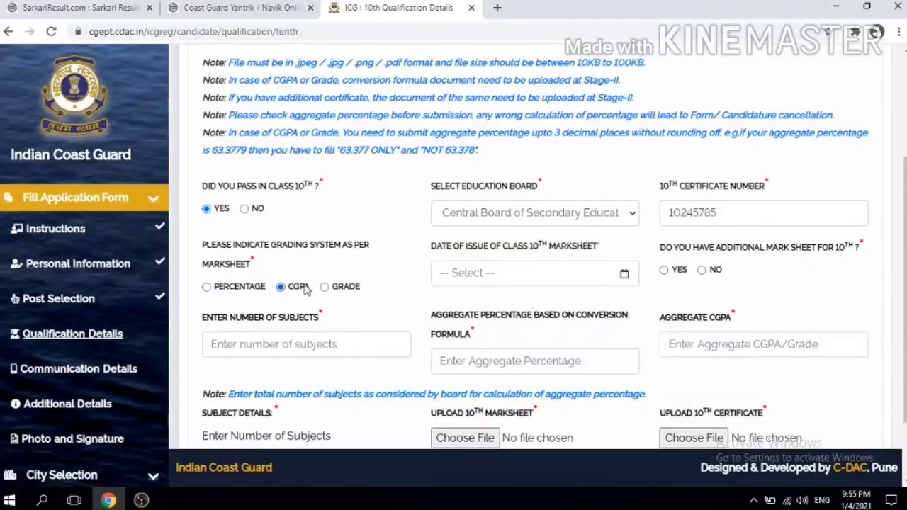
left_click(344, 288)
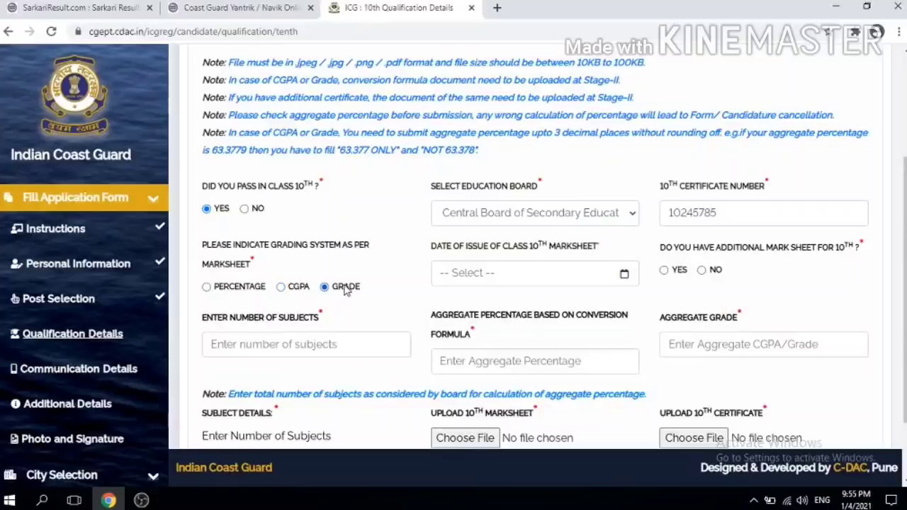
left_click(294, 289)
Step: Set the marksheet issue date to 11 August 2020 and answer No to additional mark sheet
left_click(482, 272)
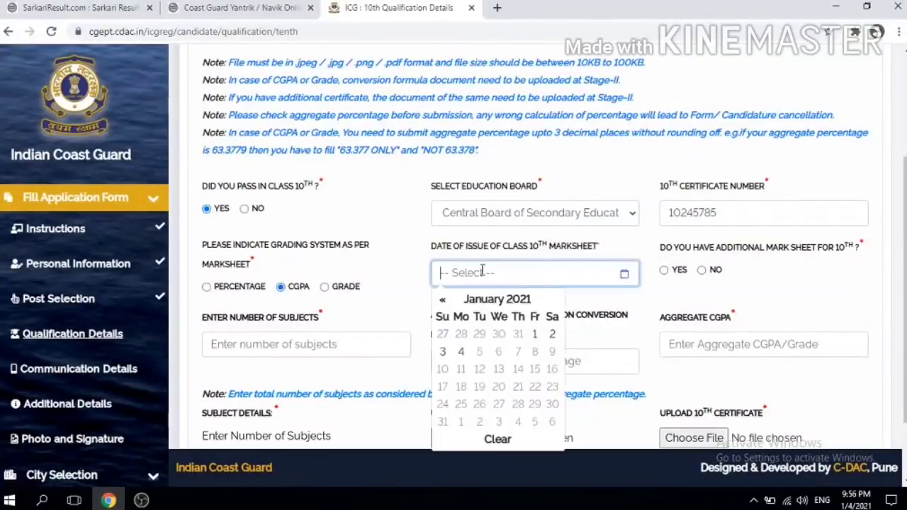
left_click(443, 300)
left_click(442, 299)
left_click(442, 300)
left_click(442, 300)
left_click(442, 300)
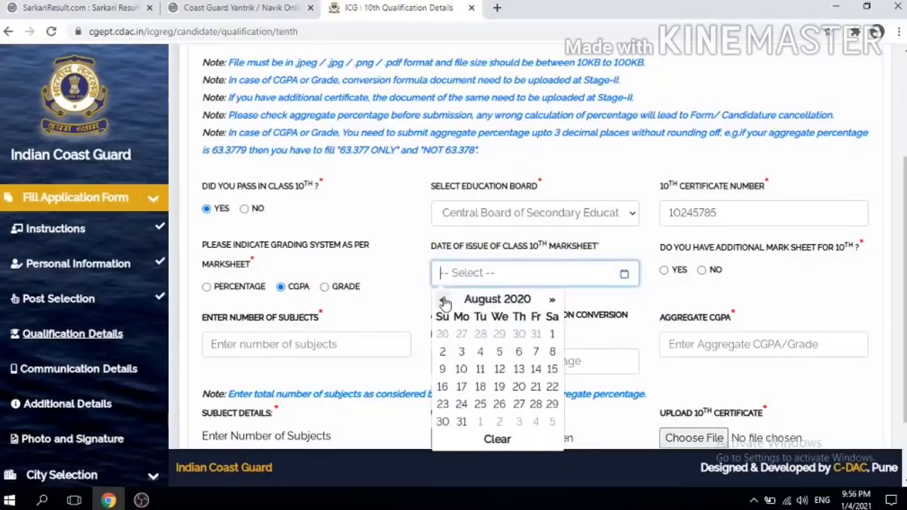
left_click(480, 369)
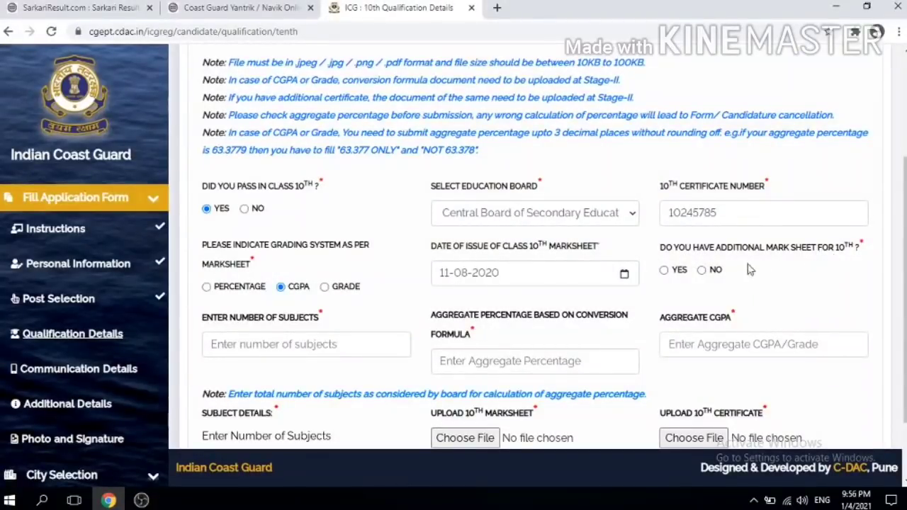
left_click(703, 272)
scroll(271, 278, "down", 1)
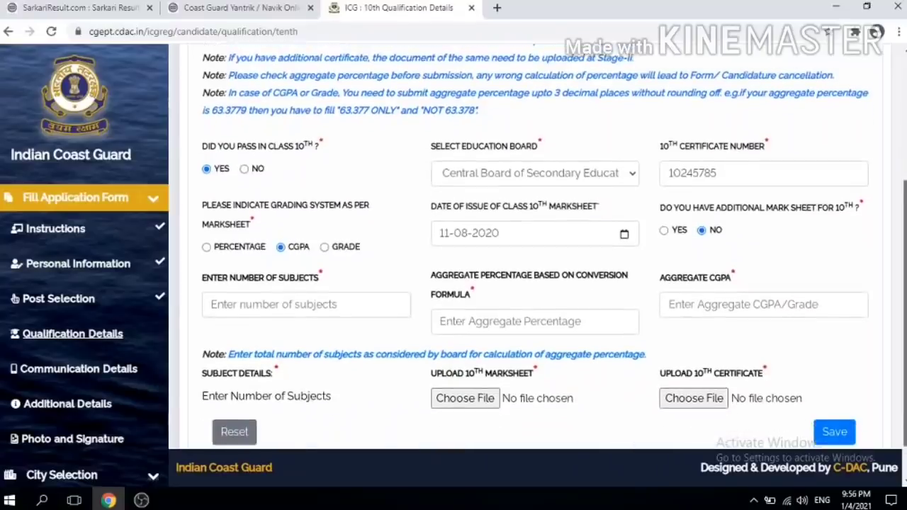
left_click(272, 278)
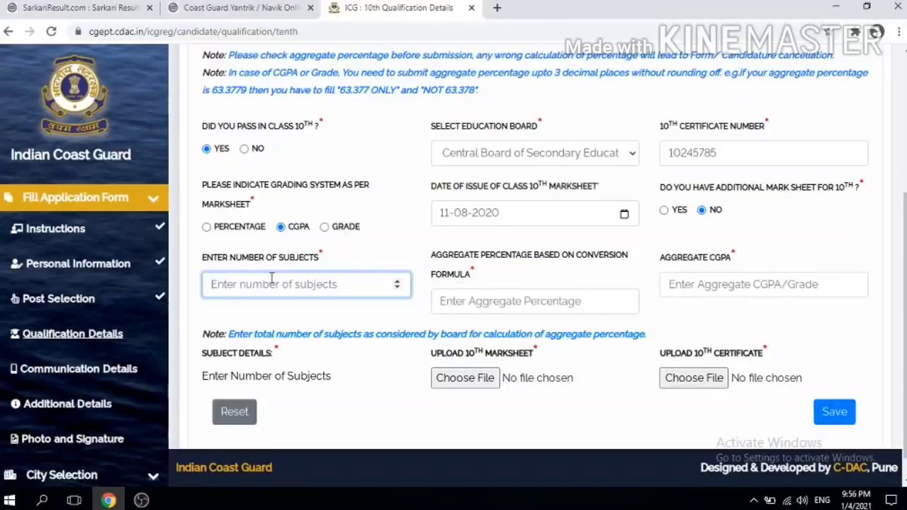
Step: Enter 5 subjects and fill the first as science with CGPA 8.50 out of 10
type("5")
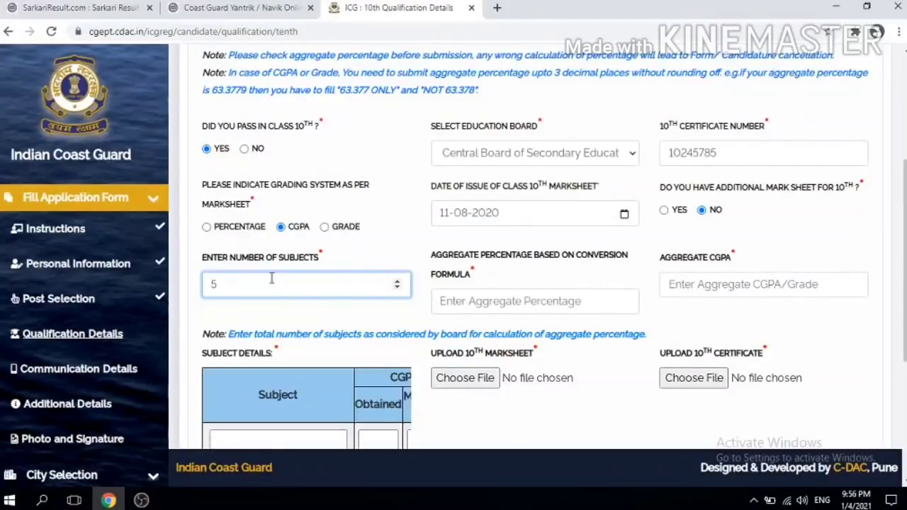
scroll(271, 278, "down", 2)
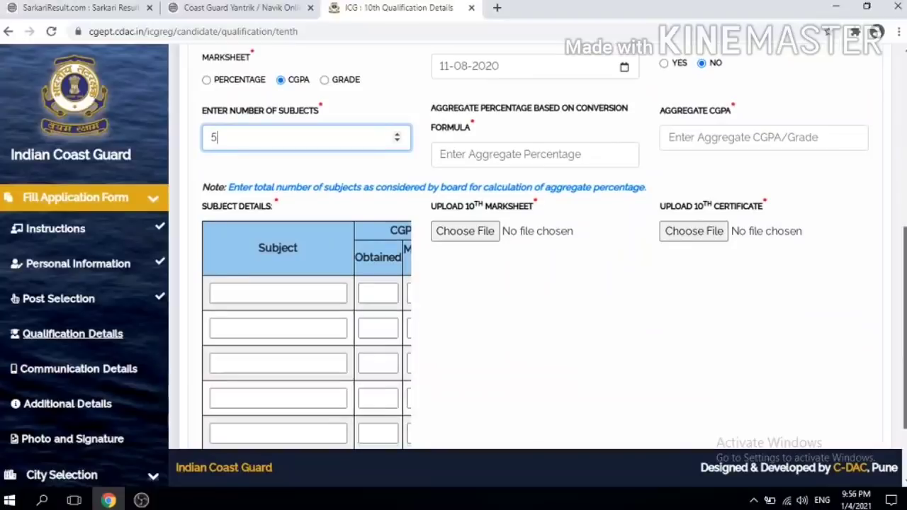
scroll(255, 253, "down", 1)
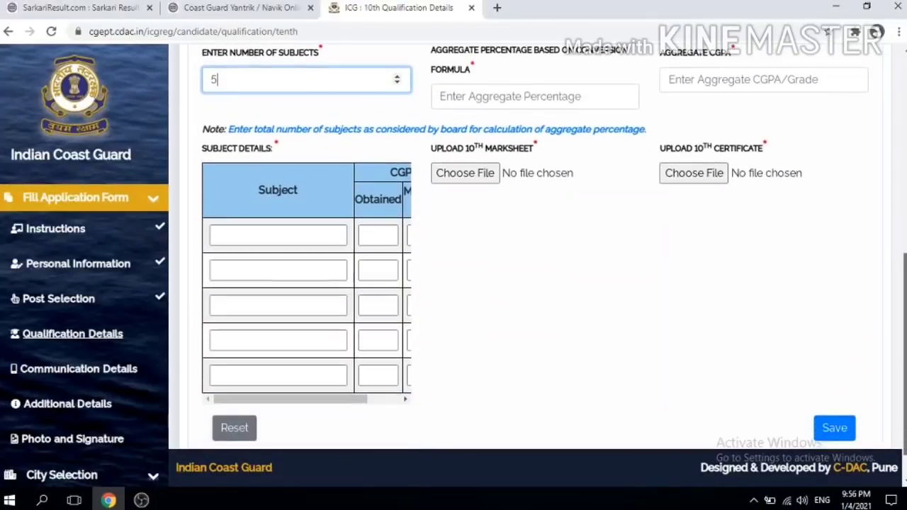
left_click(247, 236)
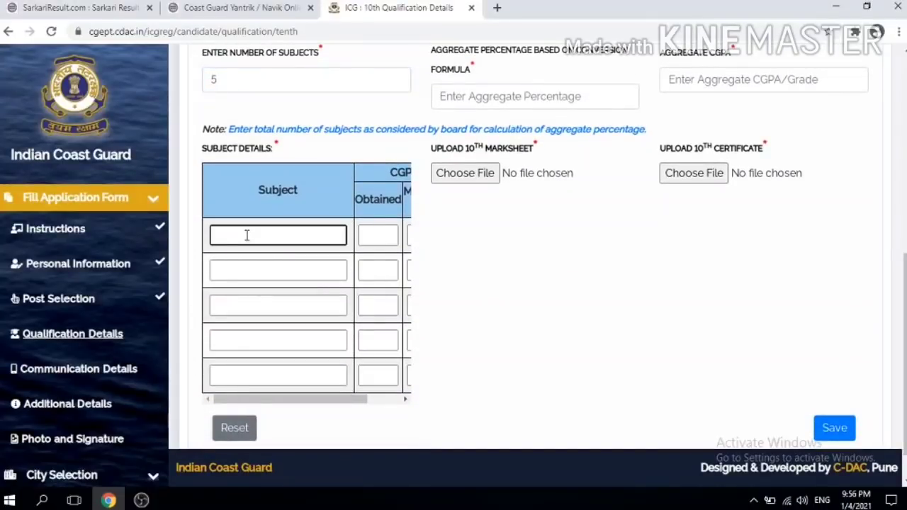
type("science")
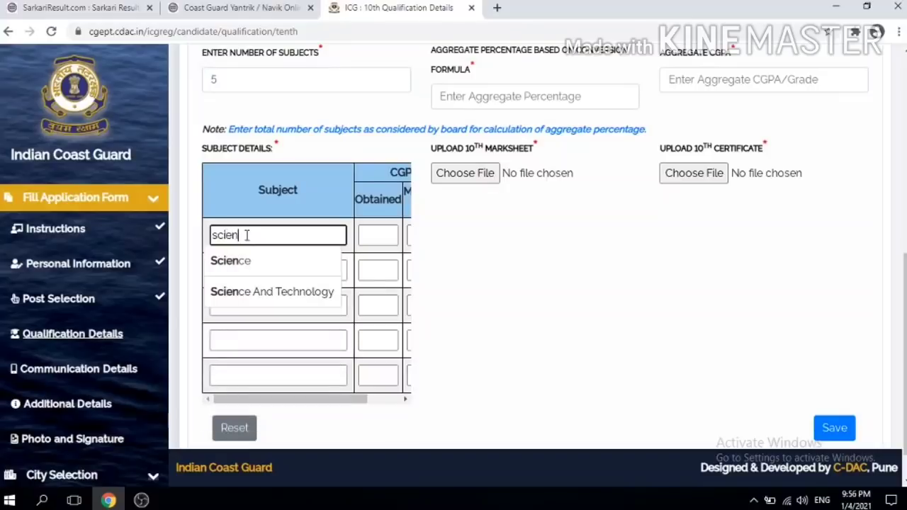
left_click(376, 233)
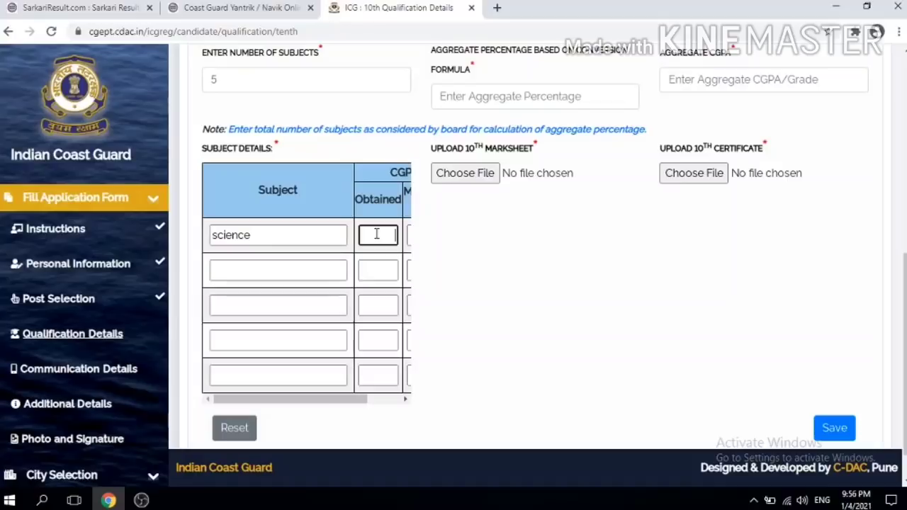
type("80")
left_click_drag(324, 401, 380, 402)
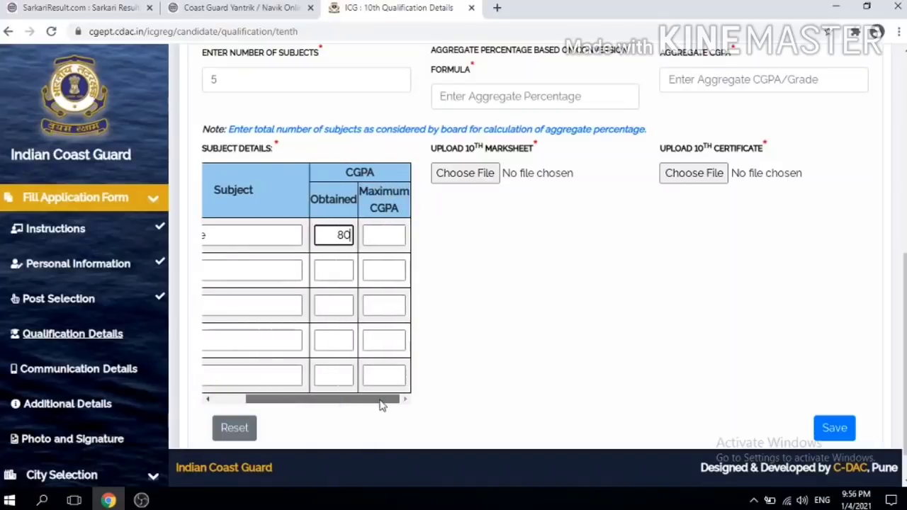
left_click(374, 236)
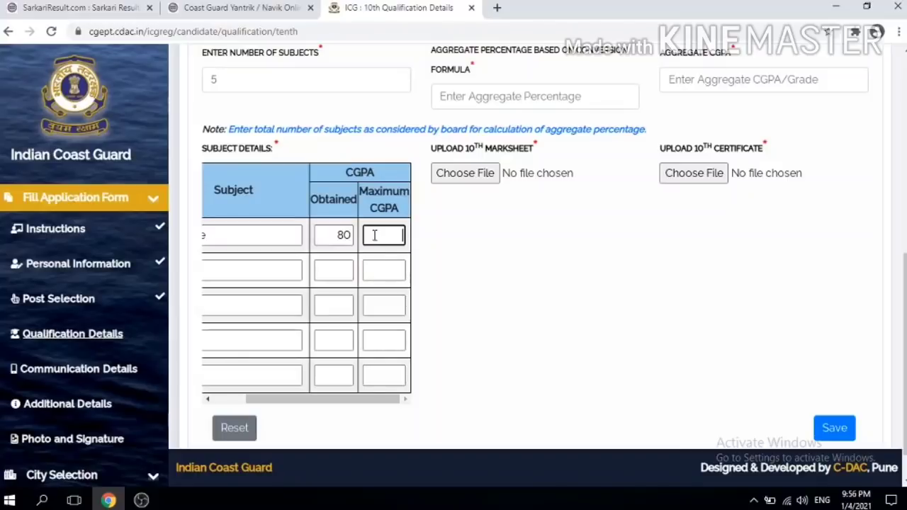
type("10")
left_click(347, 236)
key("BackSpace")
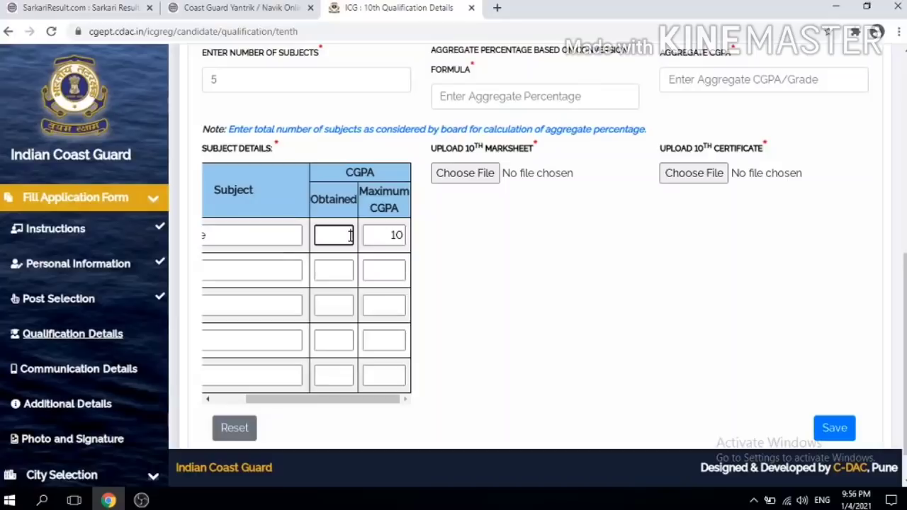
type(".50")
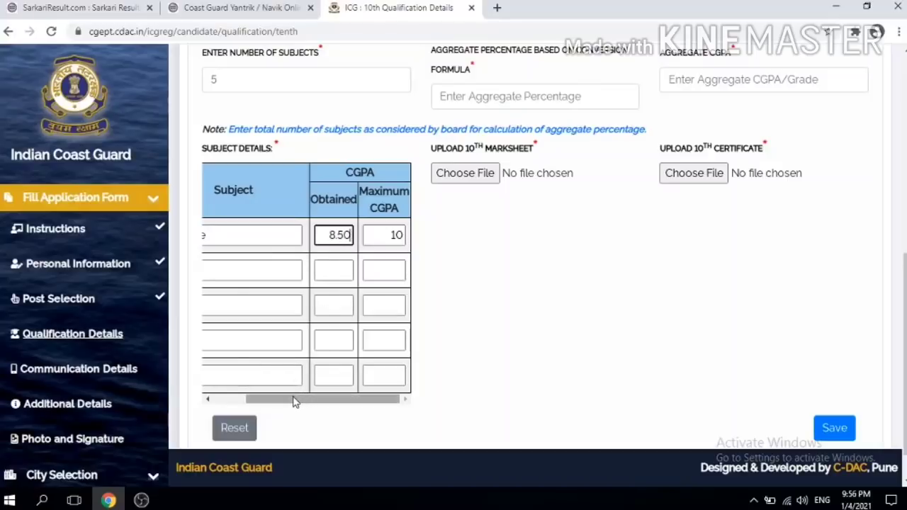
left_click_drag(296, 399, 206, 399)
Step: Fill the second and third subjects 'a' and 'b', max CGPA 10, with b obtaining 5
left_click(225, 264)
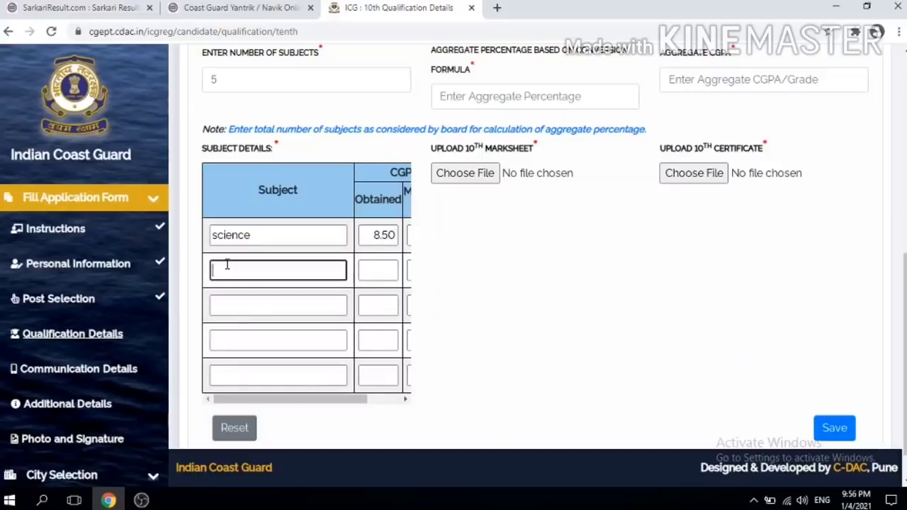
type("a4")
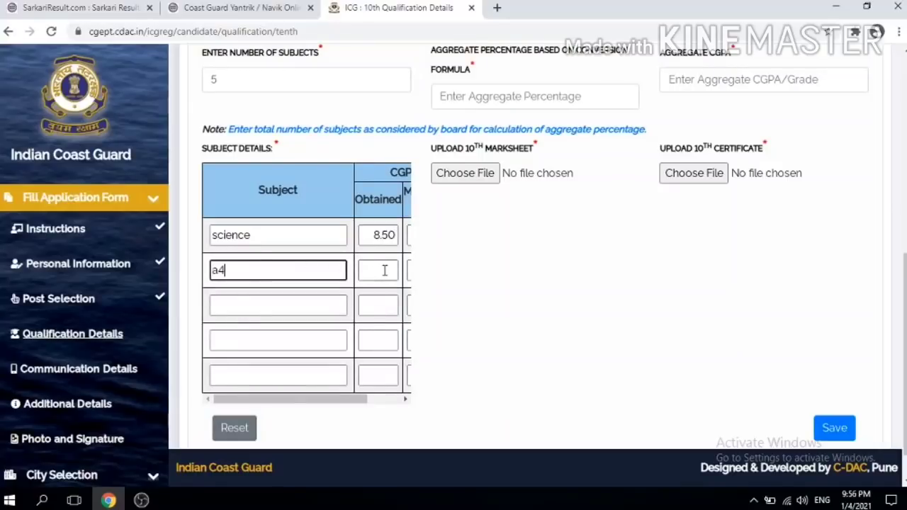
left_click(384, 270)
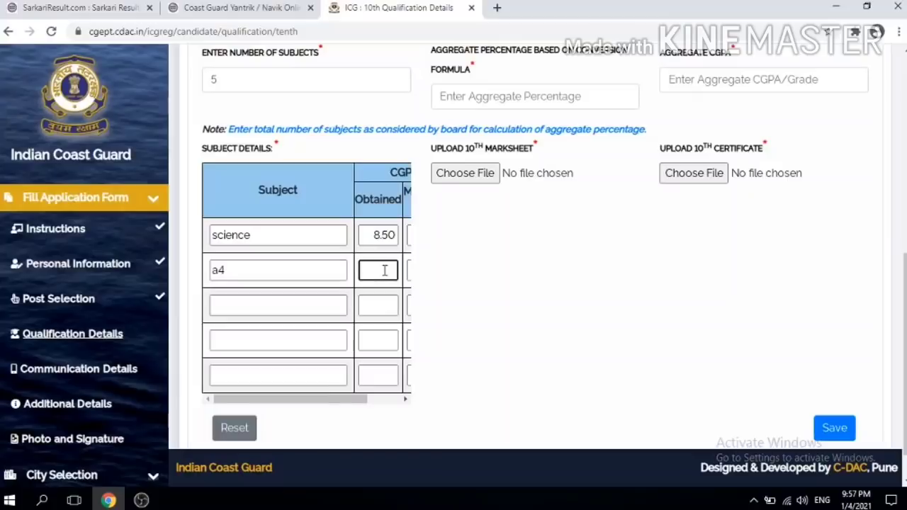
key("Tab")
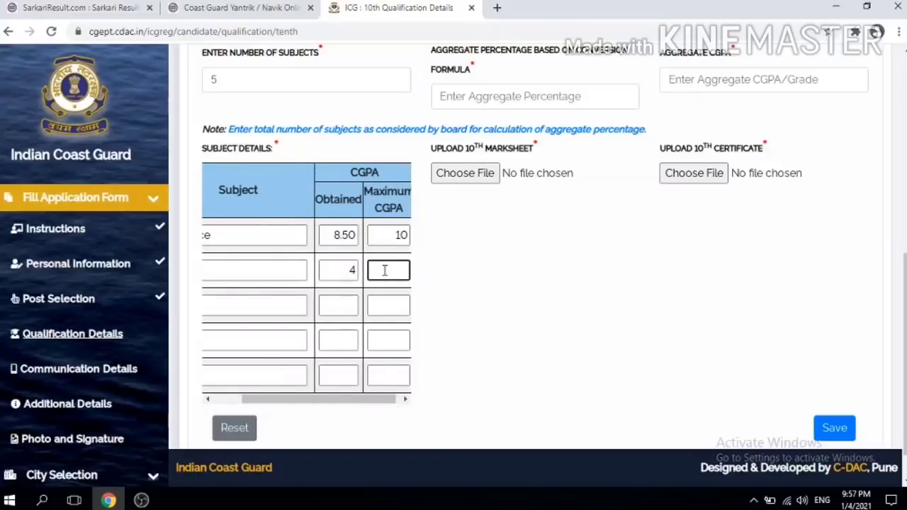
type("10")
key("Tab")
type("b")
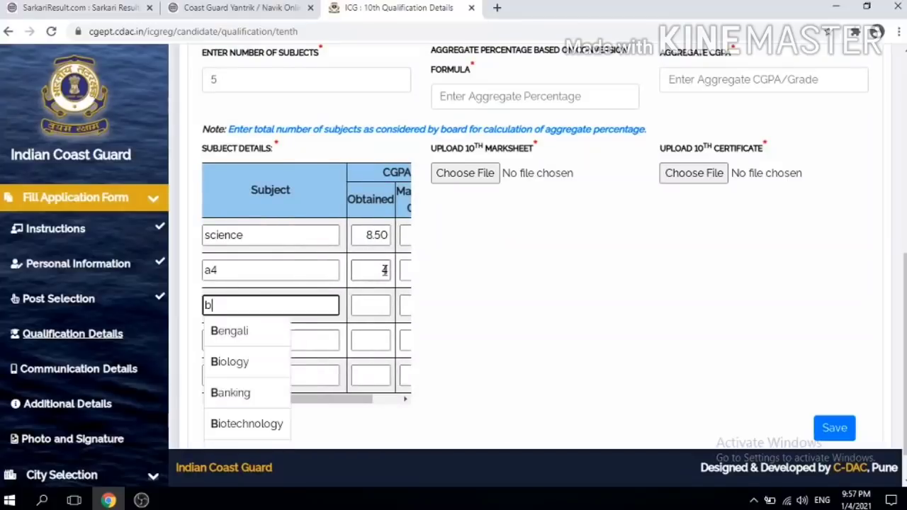
key("Tab")
type("5")
key("Tab")
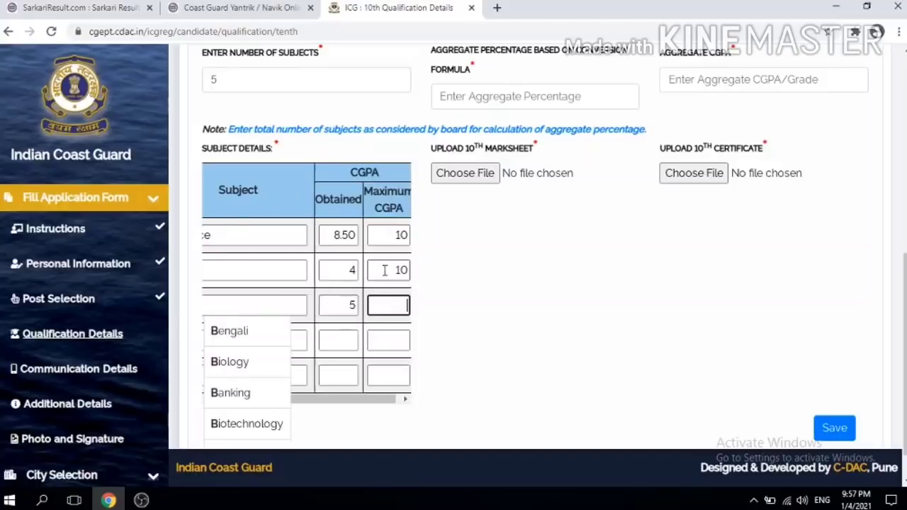
type("10")
key("Tab")
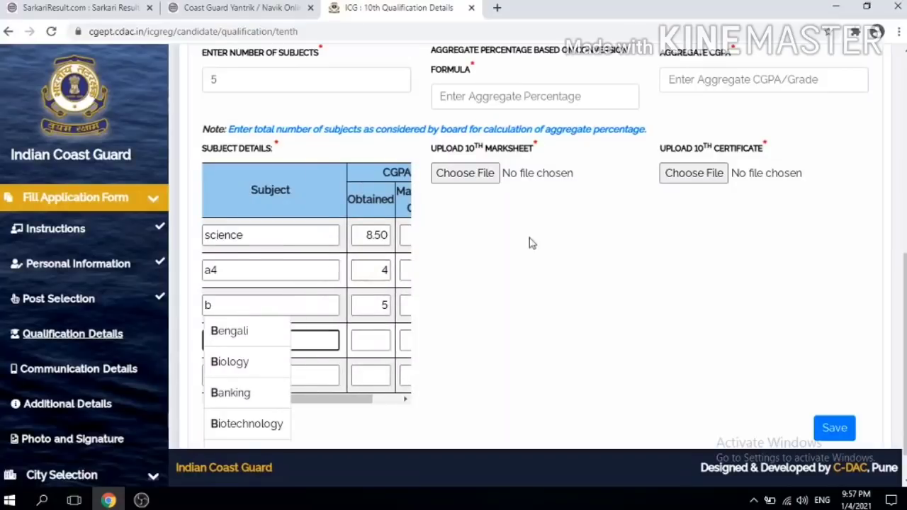
left_click(544, 279)
Step: Fill the fourth and fifth subjects: q7 with 4 of 10 and qa with 2 of 10
left_click(269, 339)
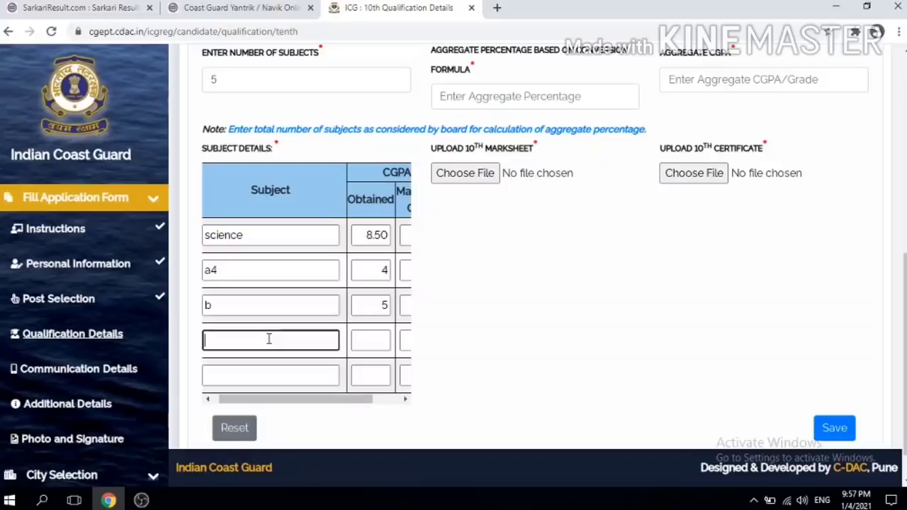
type("q7")
left_click(384, 339)
key("Tab")
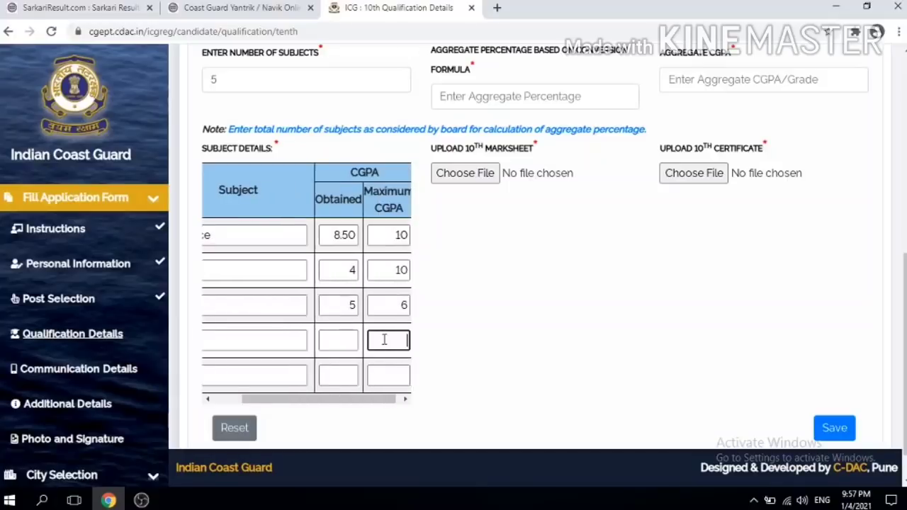
type("10")
left_click(349, 340)
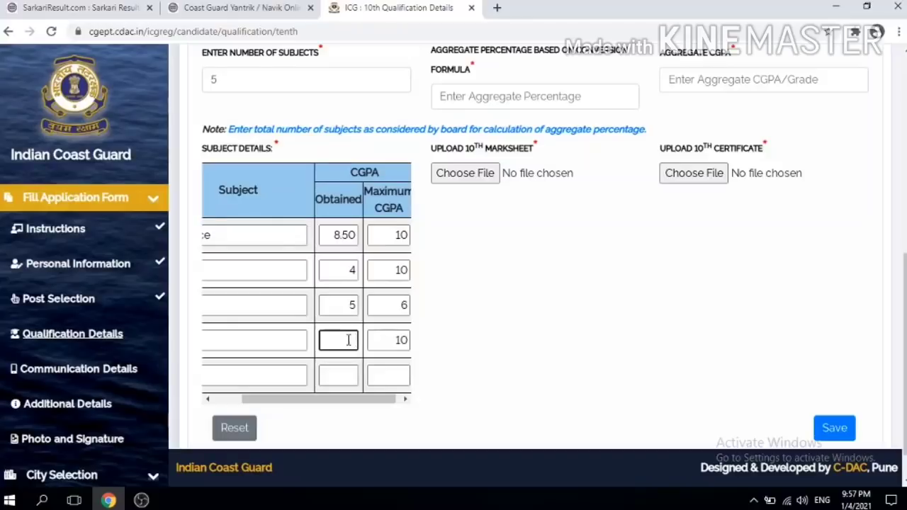
type("4")
left_click_drag(313, 397, 227, 402)
left_click(231, 372)
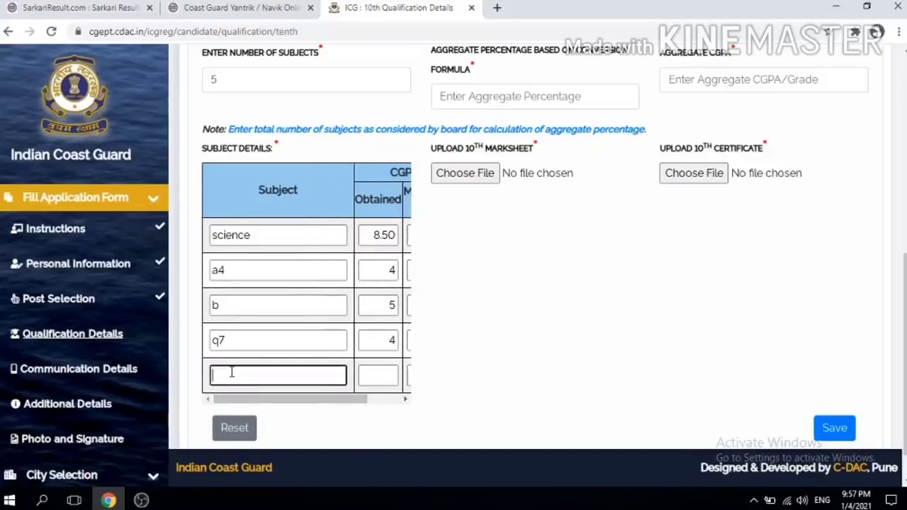
type("qa")
left_click(382, 375)
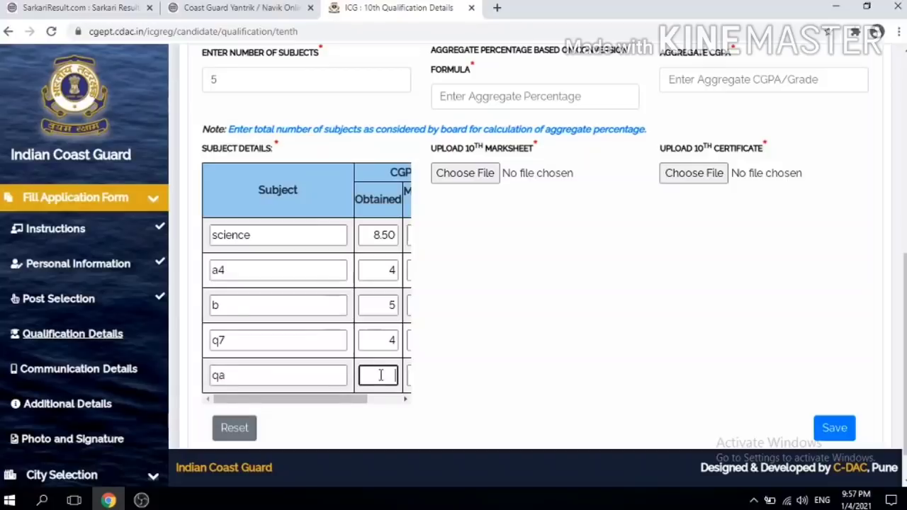
type("2")
key("Tab")
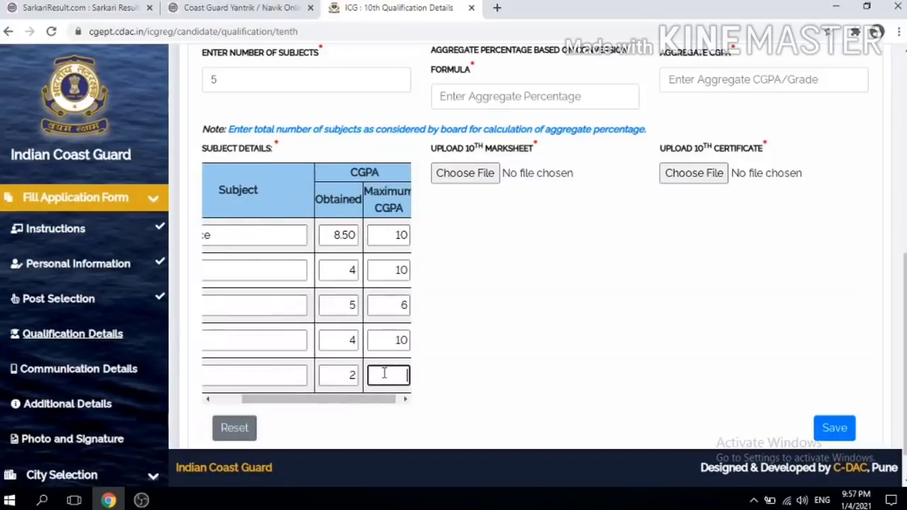
type("10")
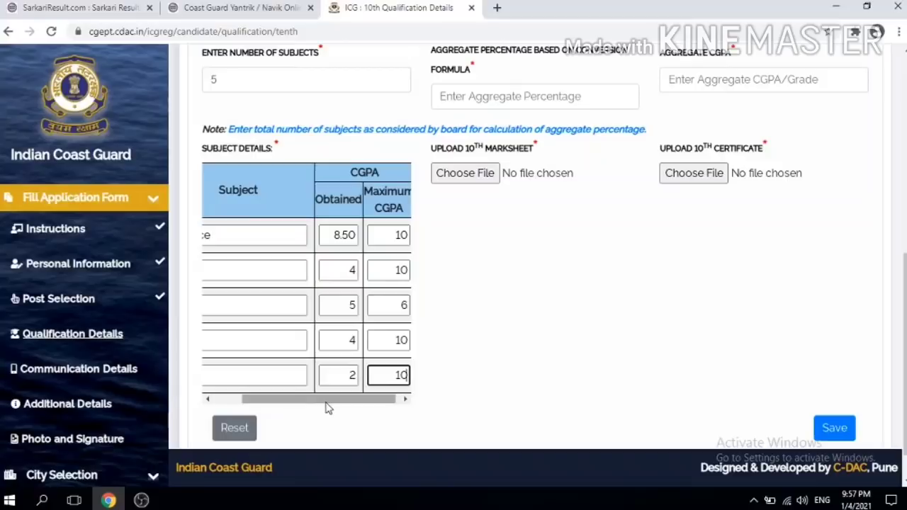
left_click_drag(328, 401, 265, 404)
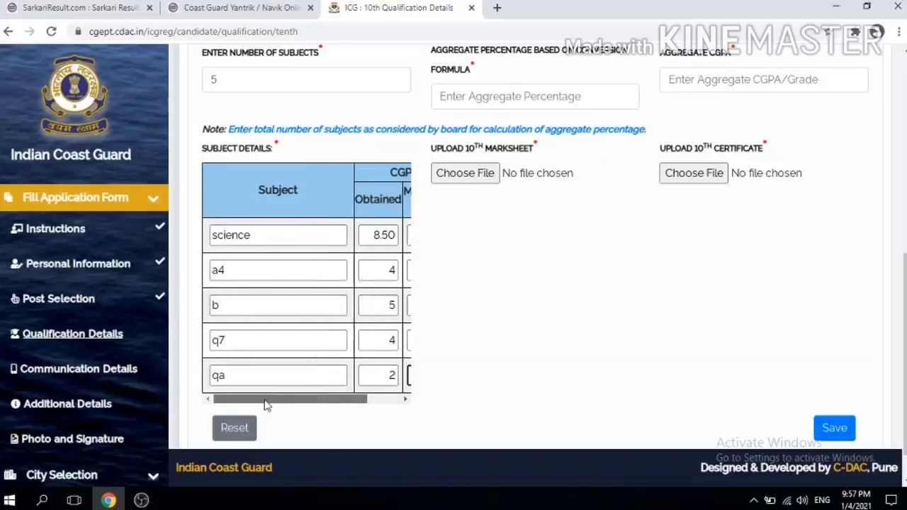
Step: Remove the stray digit from the second subject name
left_click(243, 340)
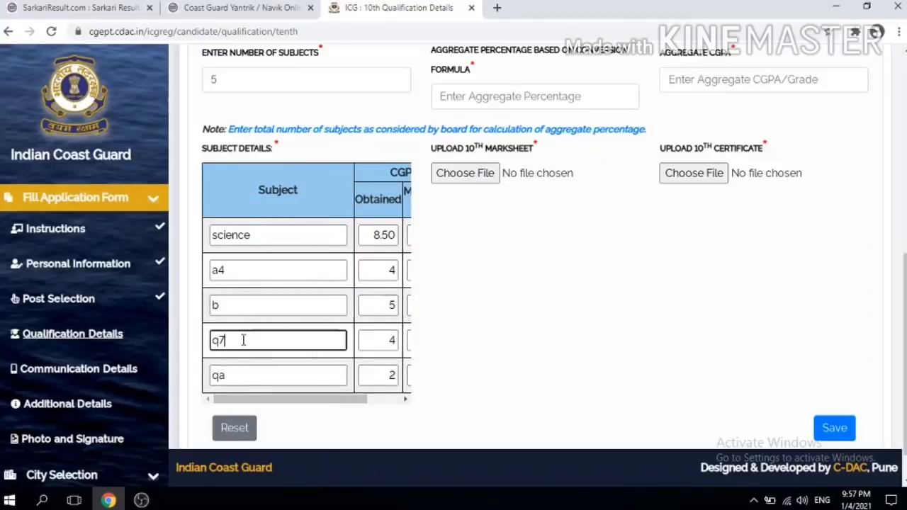
left_click(225, 269)
key("BackSpace")
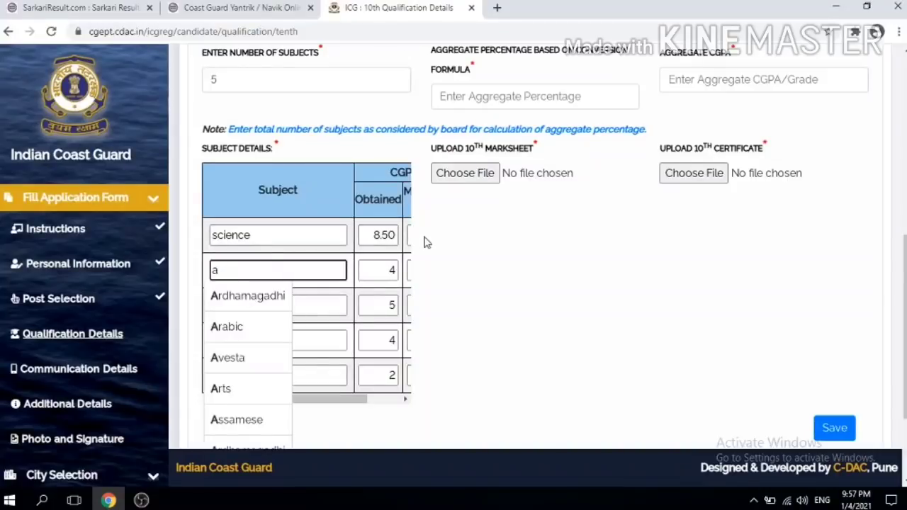
left_click_drag(905, 285, 778, 232)
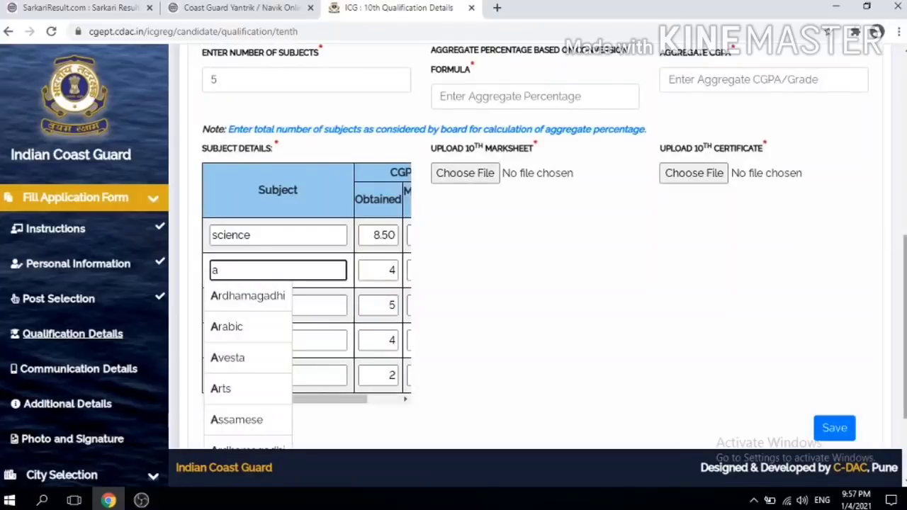
left_click_drag(905, 246, 904, 170)
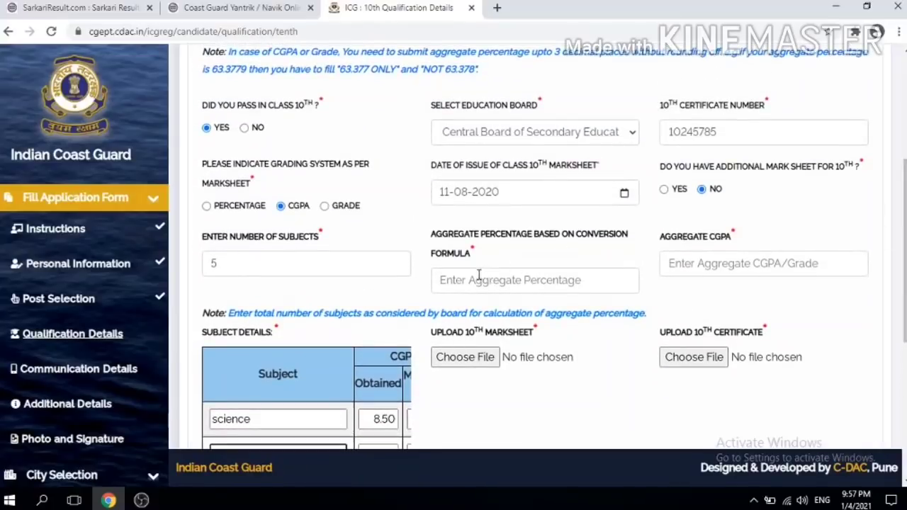
Step: Enter aggregate CGPA 8.60 and aggregate percentage 86, then start choosing the 10th marksheet file
left_click(729, 263)
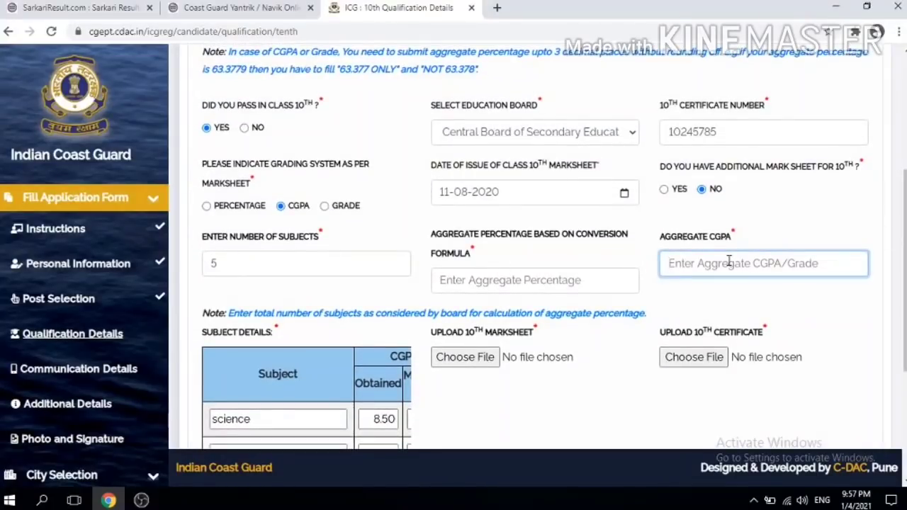
type("8.60")
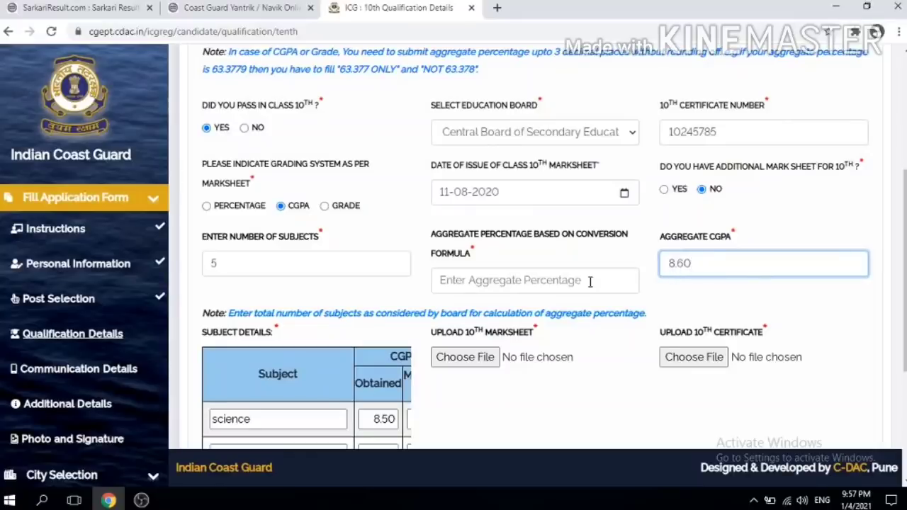
left_click(530, 284)
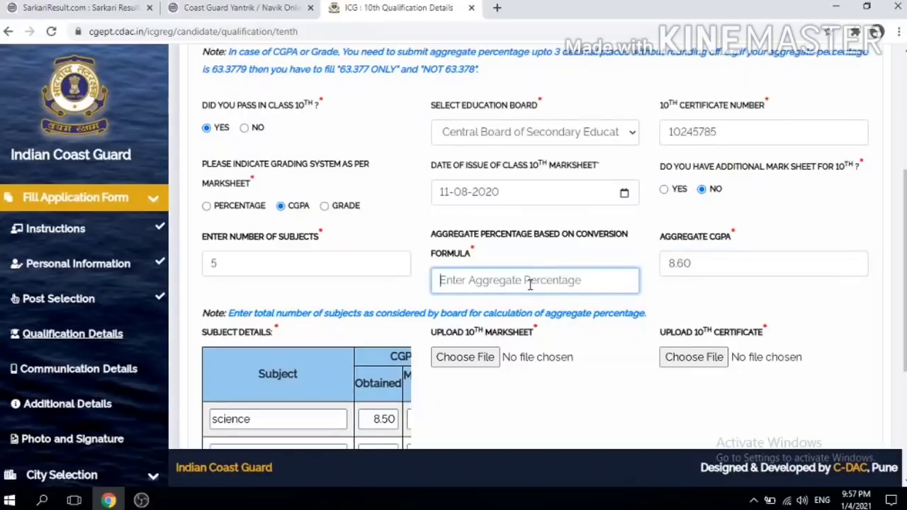
type("86")
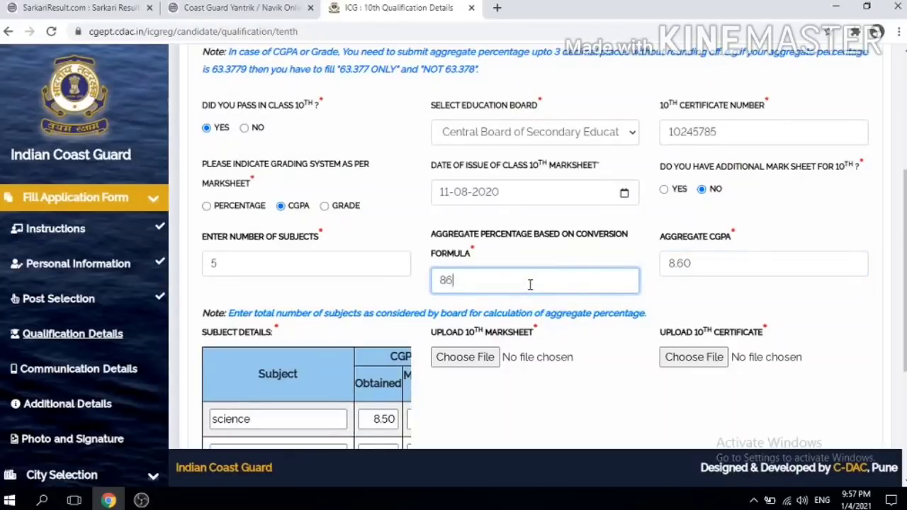
left_click(782, 315)
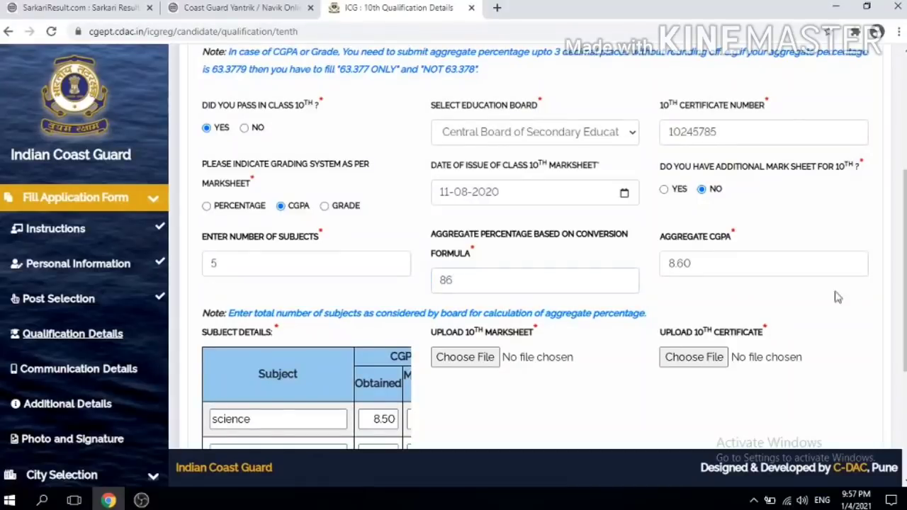
scroll(765, 292, "down", 3)
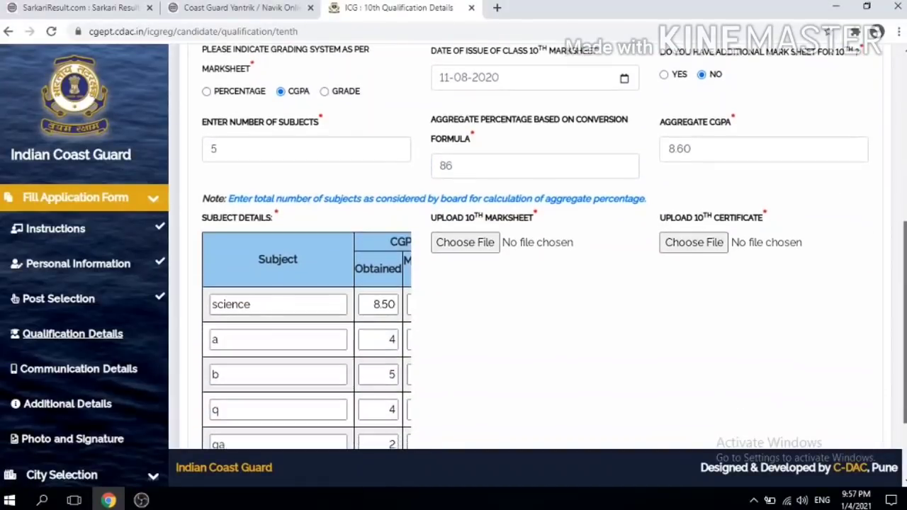
left_click(466, 245)
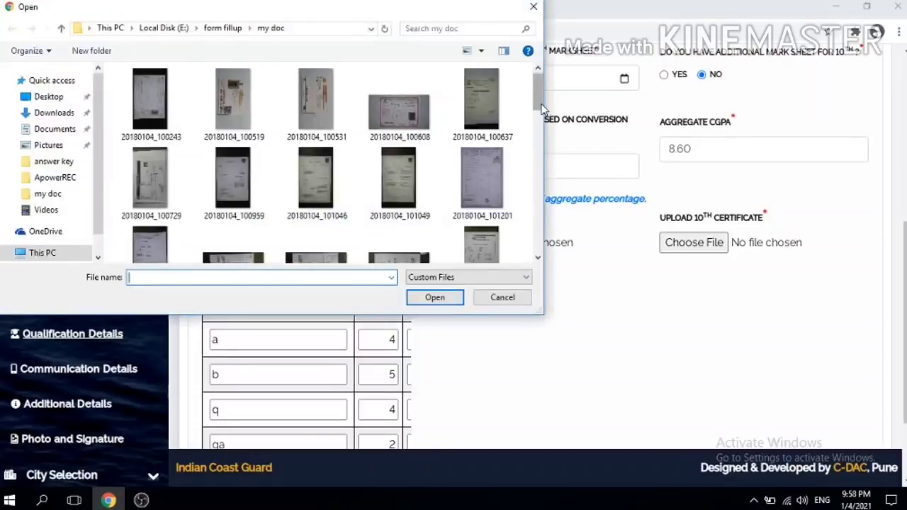
Step: Attach signature.jpg as both the 10th marksheet and the 10th certificate
left_click_drag(538, 103, 537, 259)
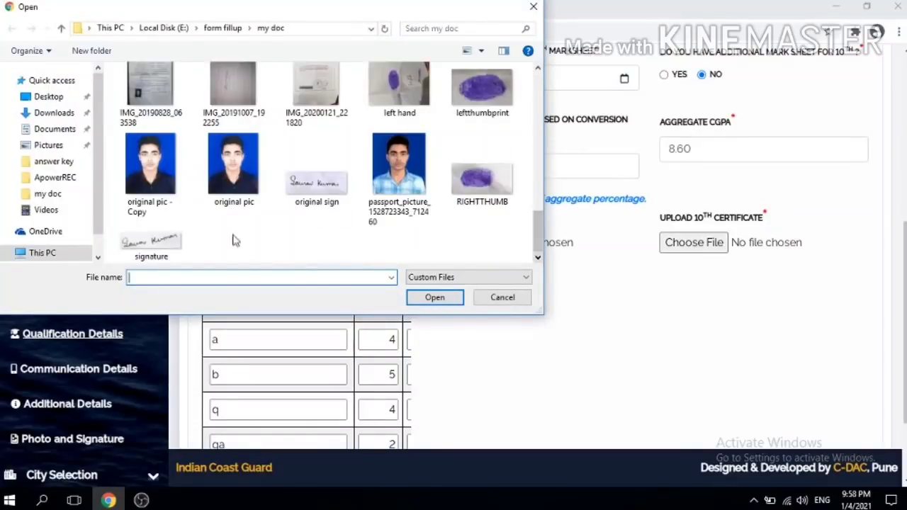
left_click(155, 241)
double_click(154, 241)
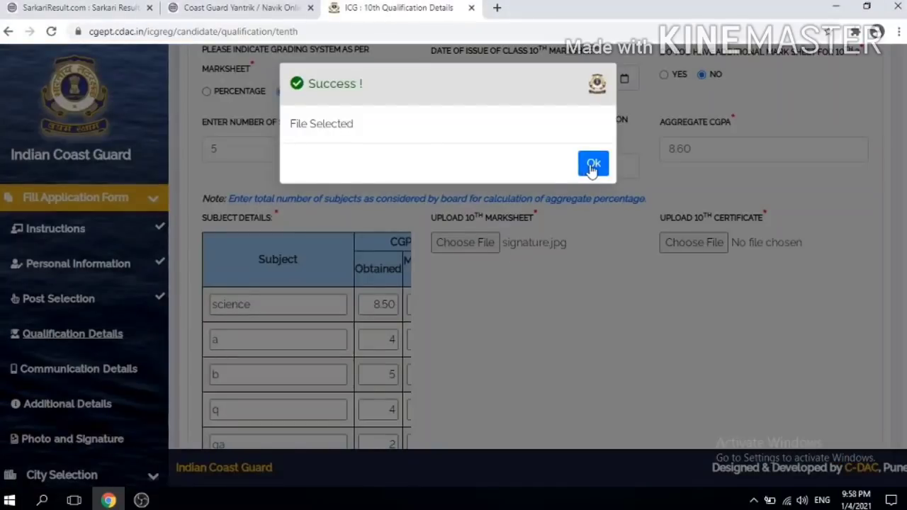
left_click(591, 162)
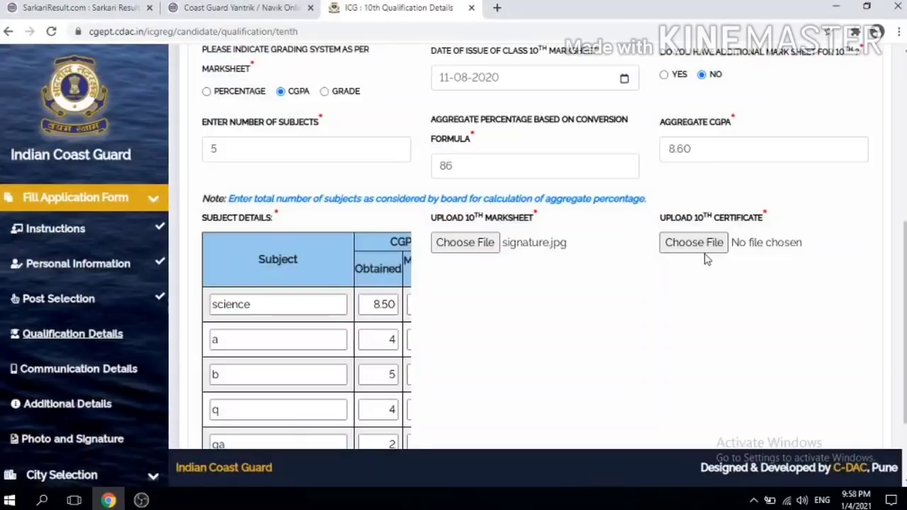
left_click(709, 245)
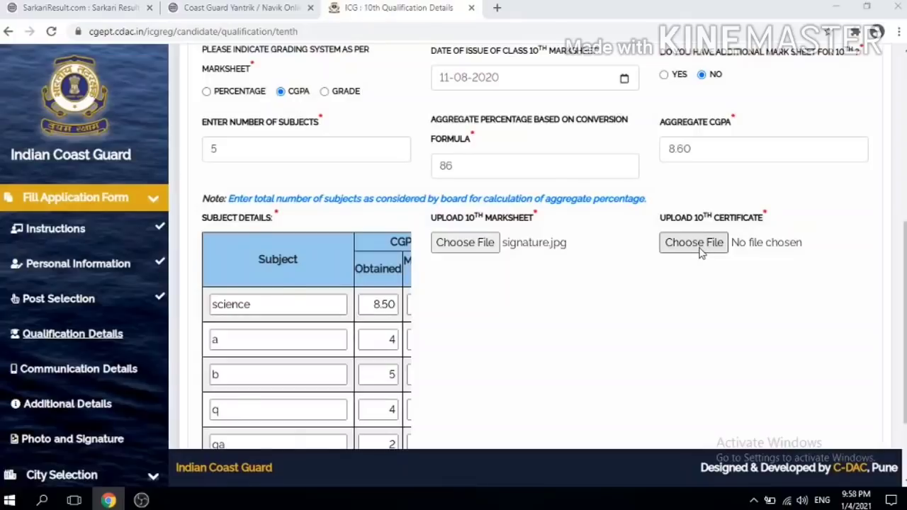
left_click_drag(536, 95, 532, 244)
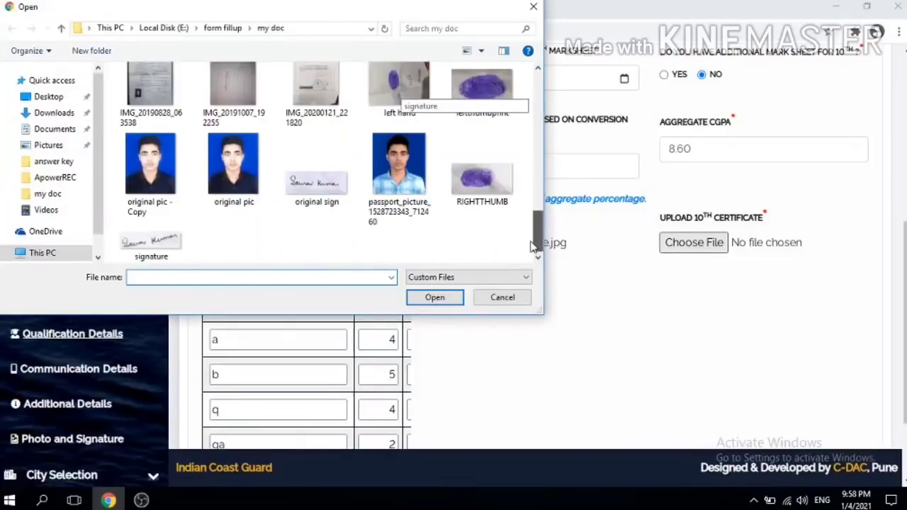
double_click(171, 236)
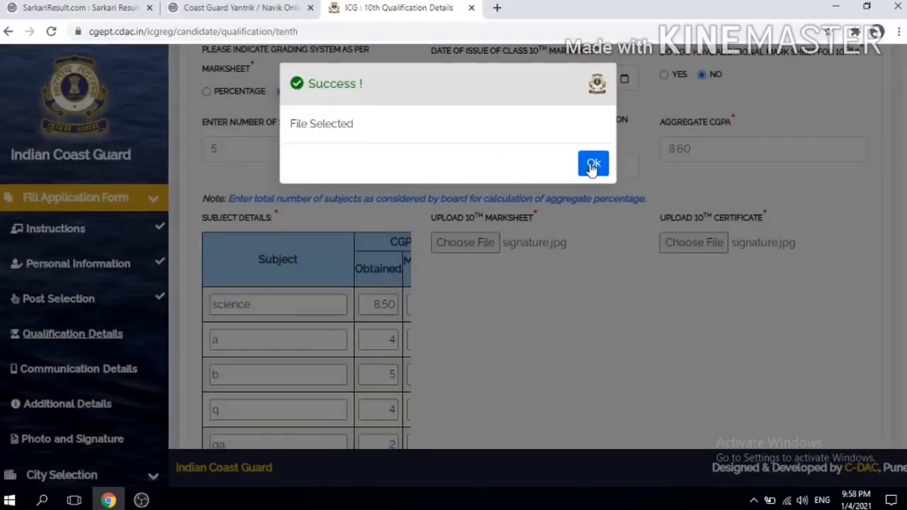
left_click(593, 164)
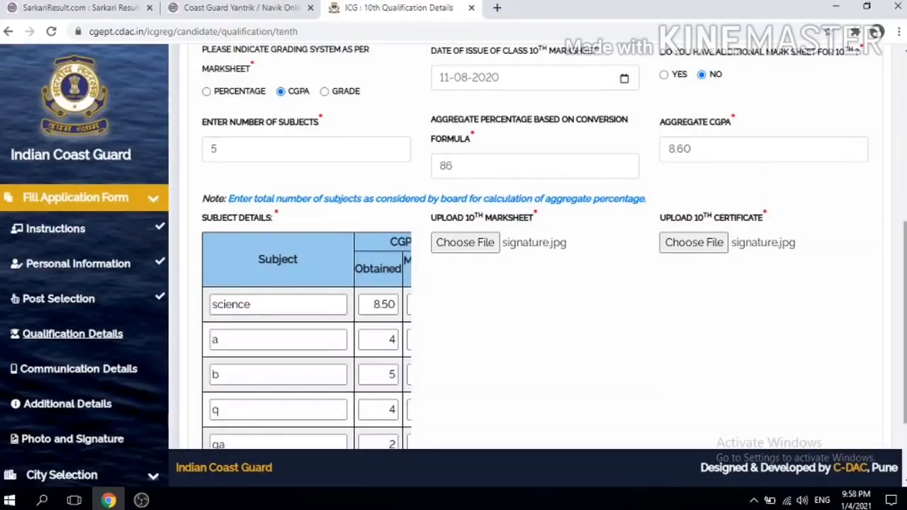
Step: Save the 10th qualification details and acknowledge the confirmation
scroll(903, 283, "down", 2)
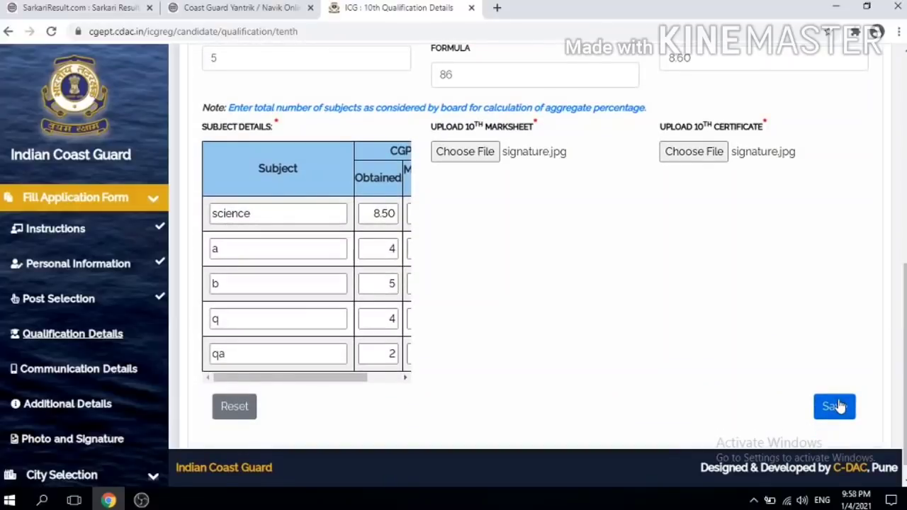
left_click(836, 406)
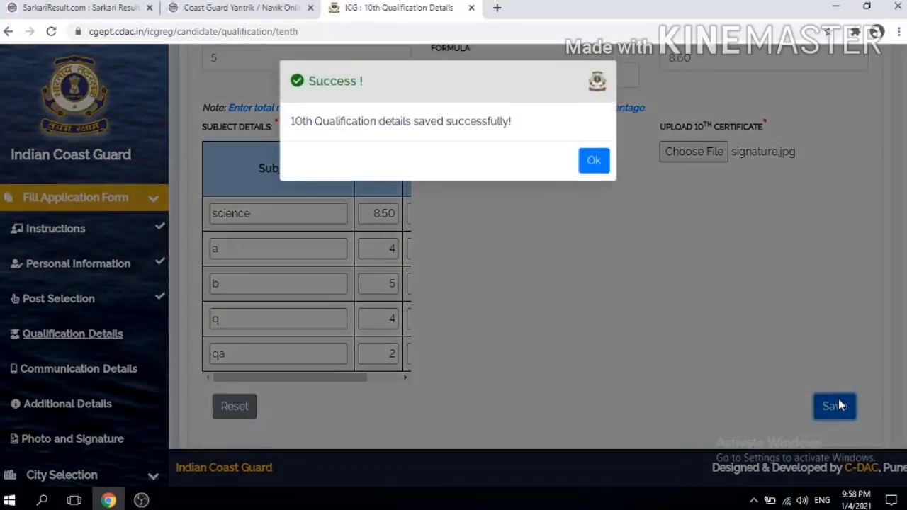
left_click(594, 164)
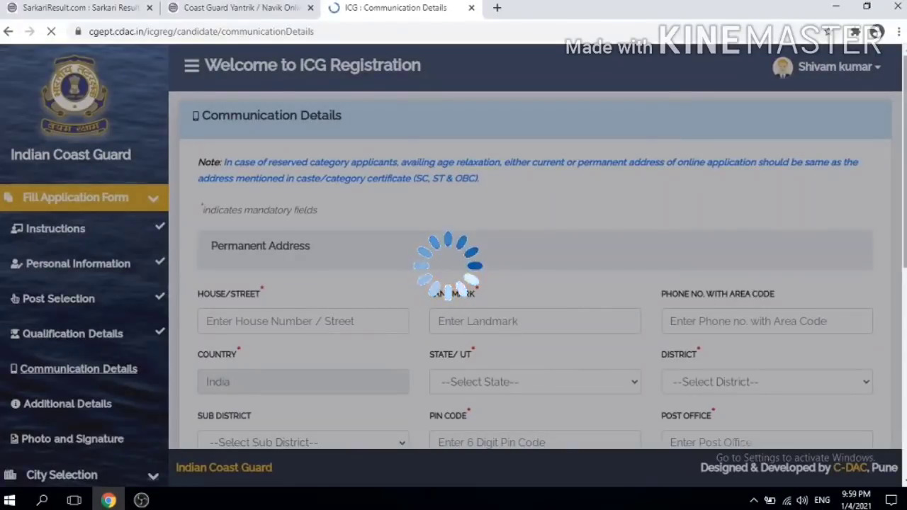
Step: Scroll through the empty Communication Details form to review its address fields
scroll(751, 294, "down", 5)
scroll(751, 294, "down", 1)
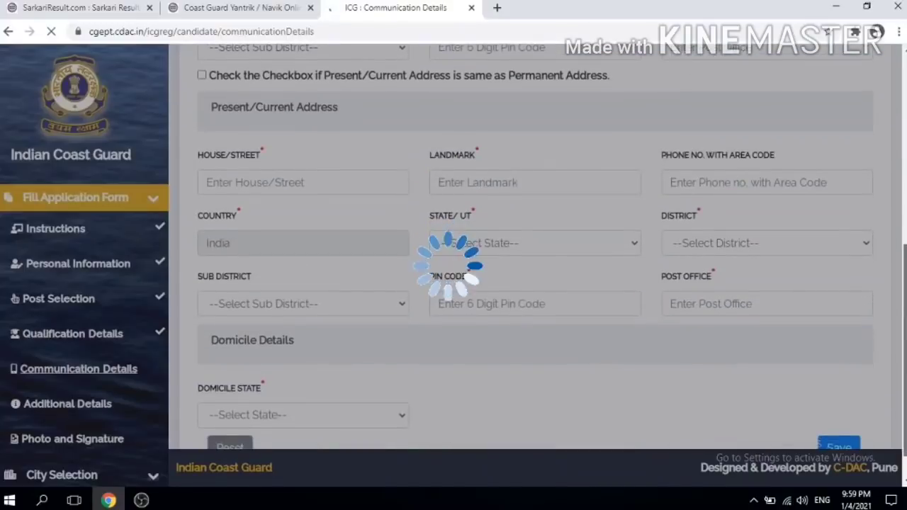
scroll(751, 294, "down", 1)
scroll(751, 294, "up", 3)
scroll(520, 230, "up", 4)
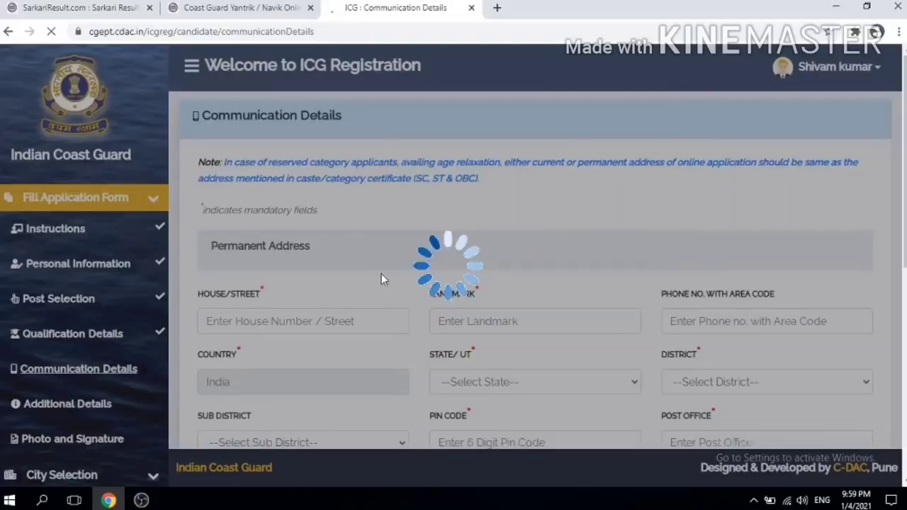
left_click(288, 309)
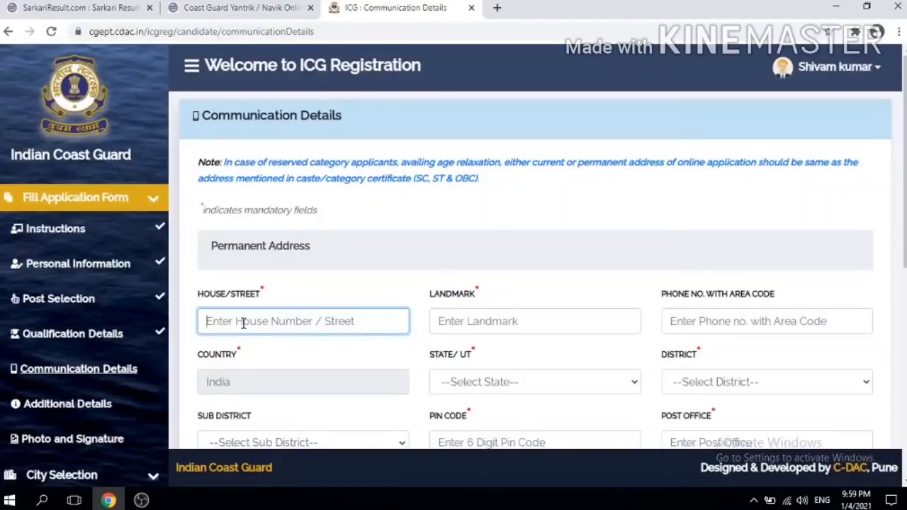
type("1")
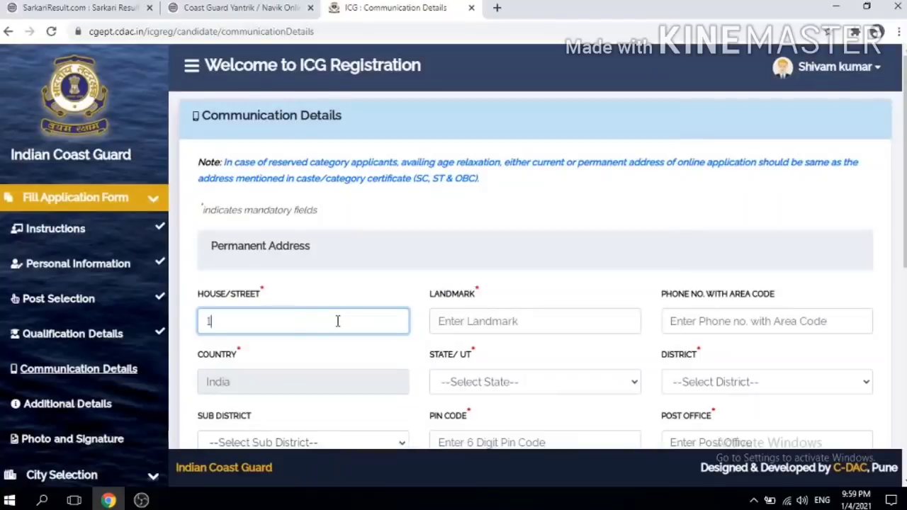
left_click(454, 321)
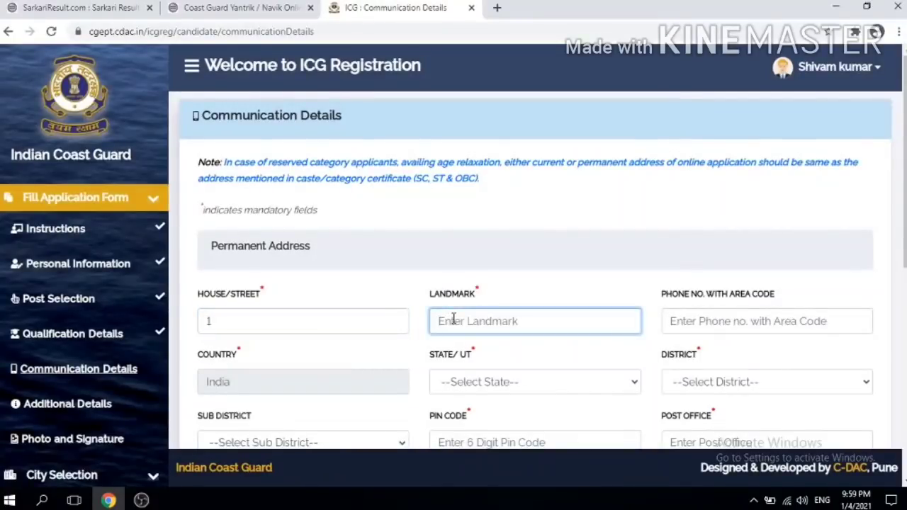
type("near")
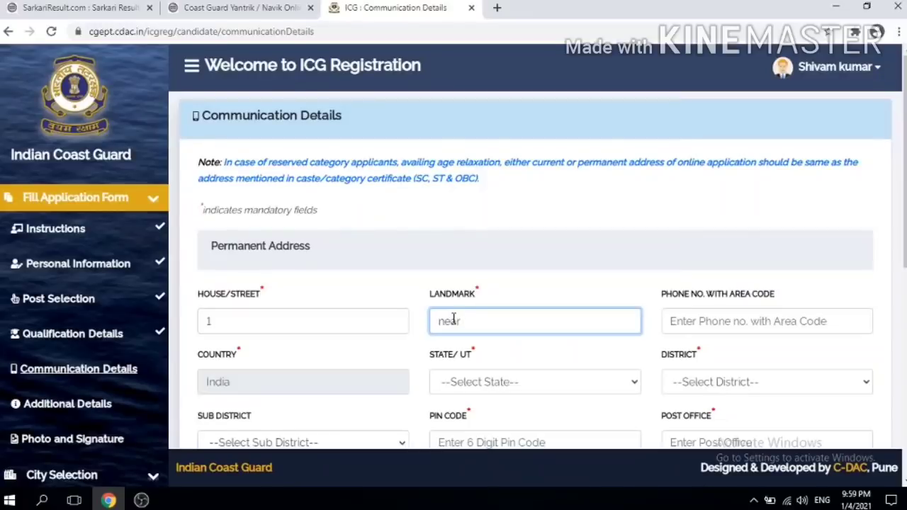
type(" dm houswe")
key("BackSpace")
key("BackSpace")
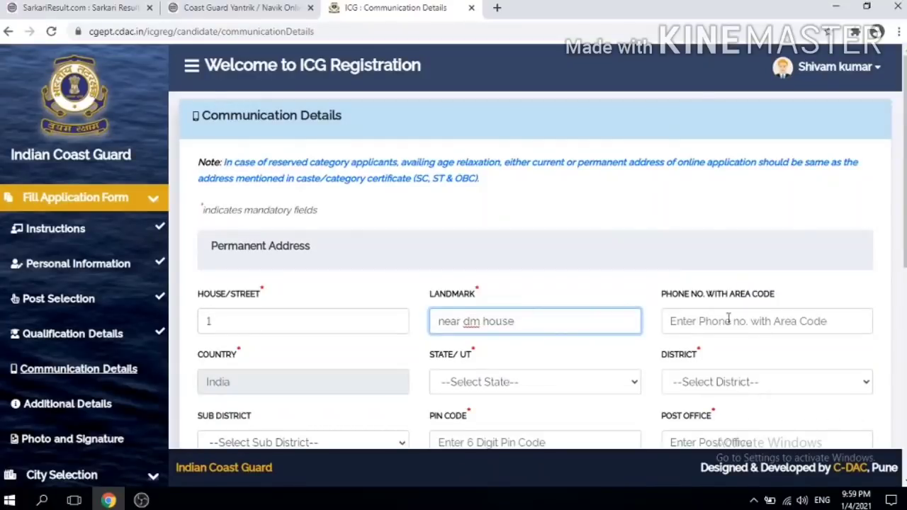
type("e")
left_click(741, 321)
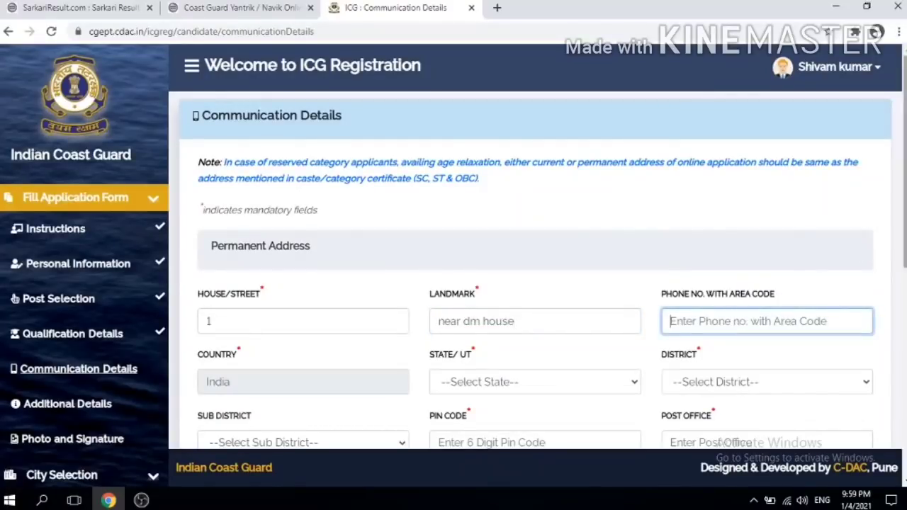
right_click(745, 376)
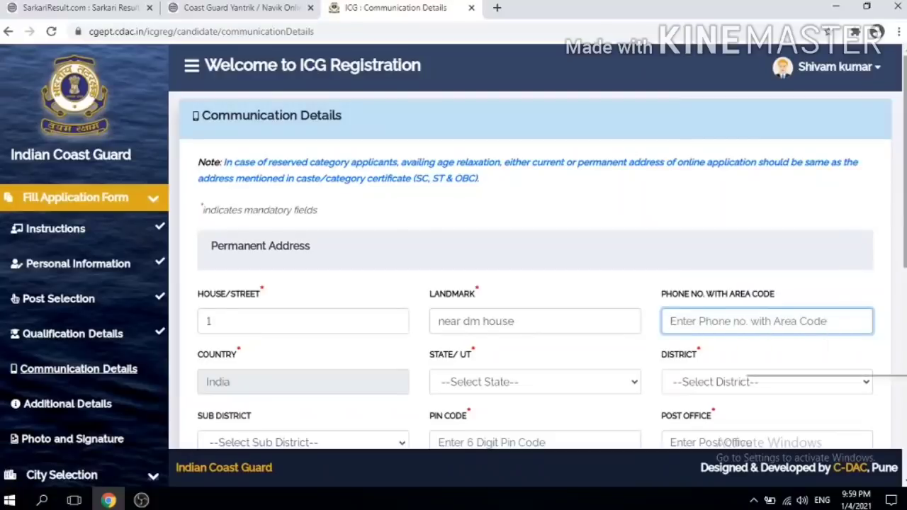
left_click(905, 179)
scroll(905, 179, "down", 2)
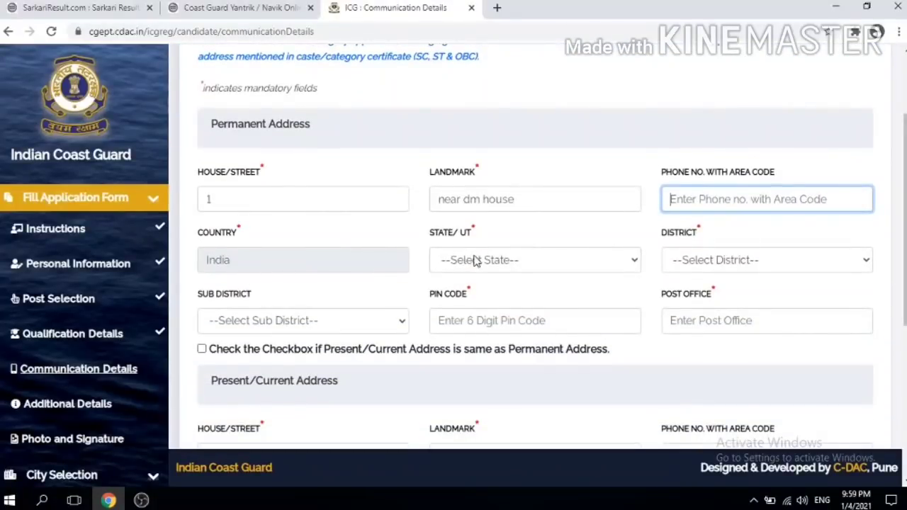
Step: Set the permanent address state to Bihar, district Jehanabad, sub-district Makhdumpur
left_click(476, 260)
key("b")
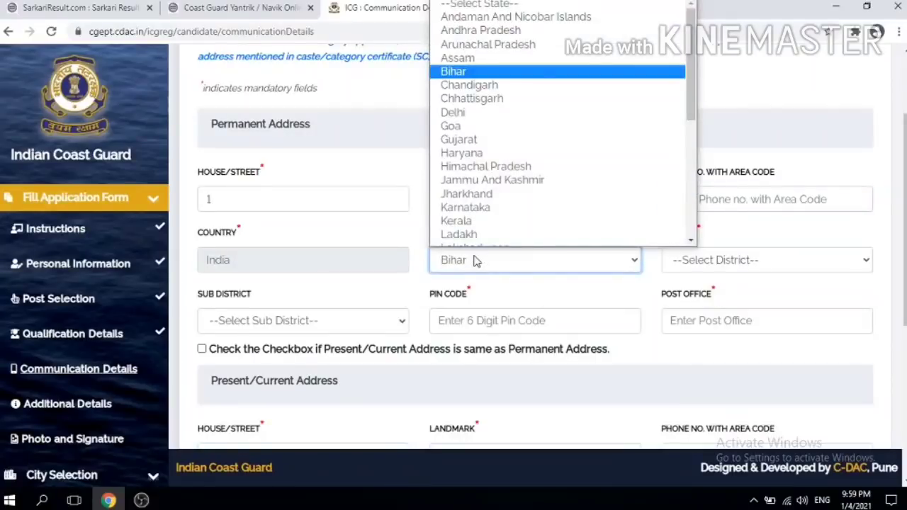
left_click(476, 260)
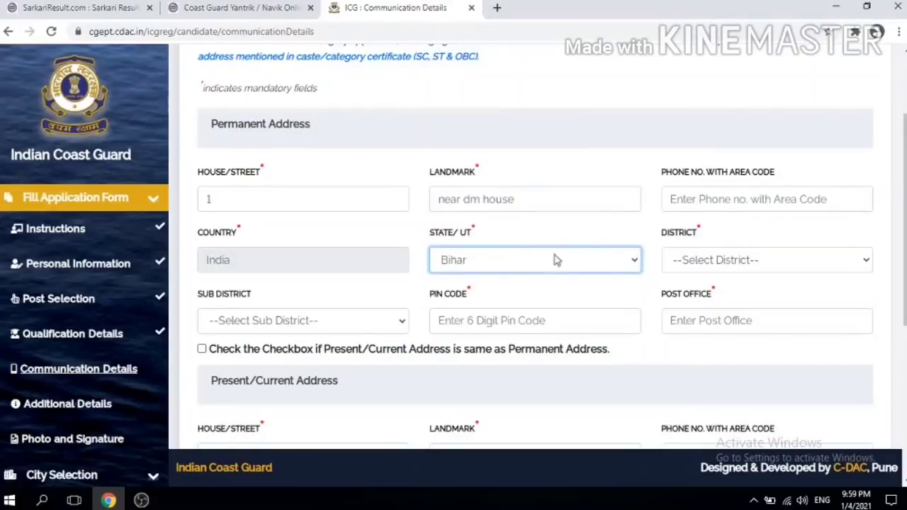
left_click(691, 261)
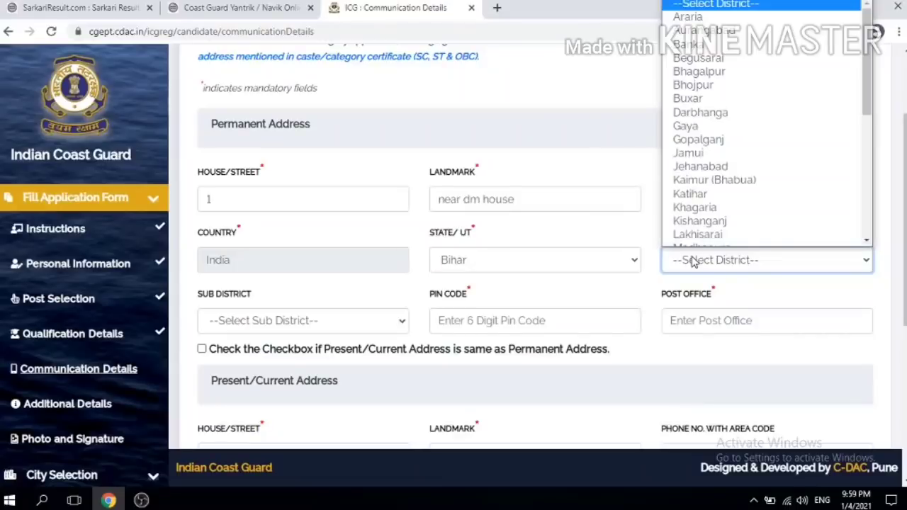
key("j")
key("j")
left_click(694, 261)
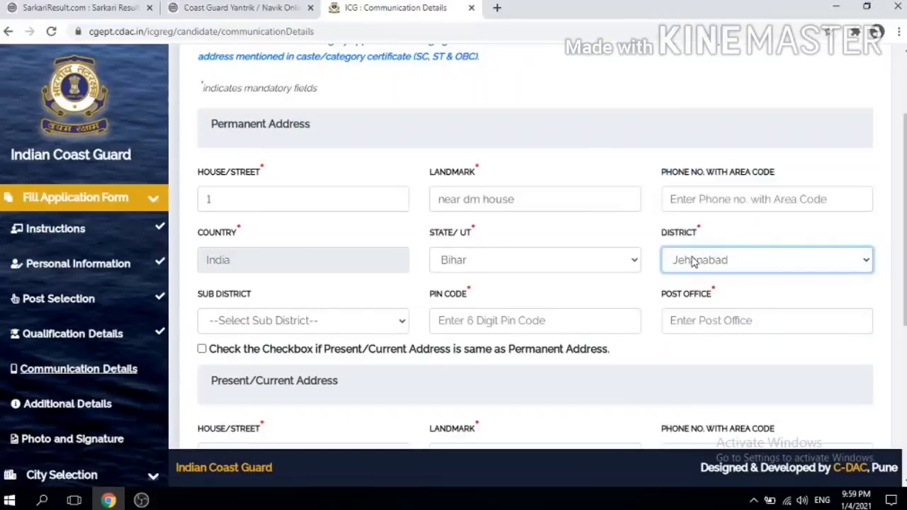
left_click(279, 322)
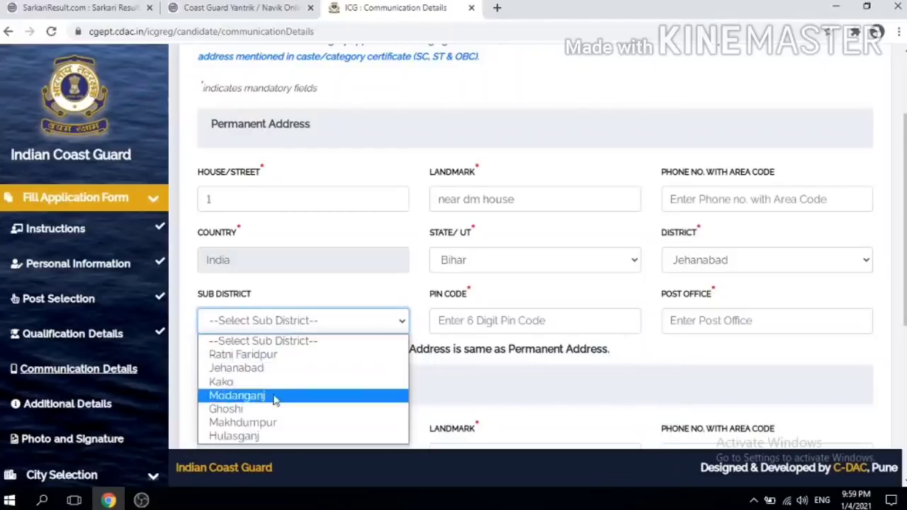
left_click(251, 423)
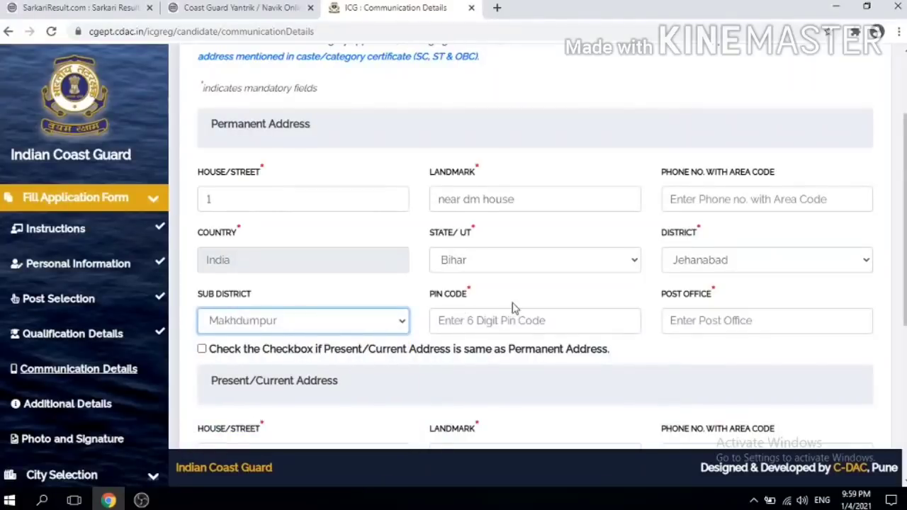
Step: Enter PIN code 804422 and post office jehanabad for the permanent address
left_click(465, 329)
type("8")
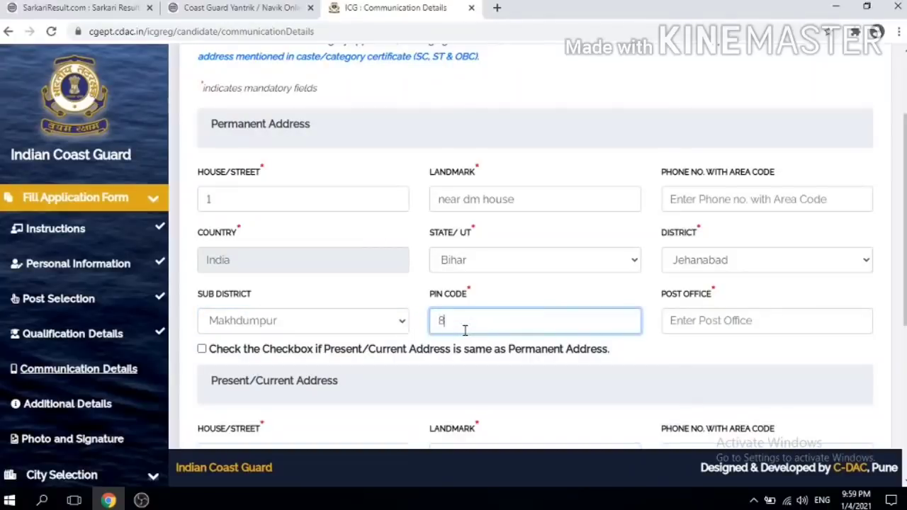
type("04422")
left_click(716, 323)
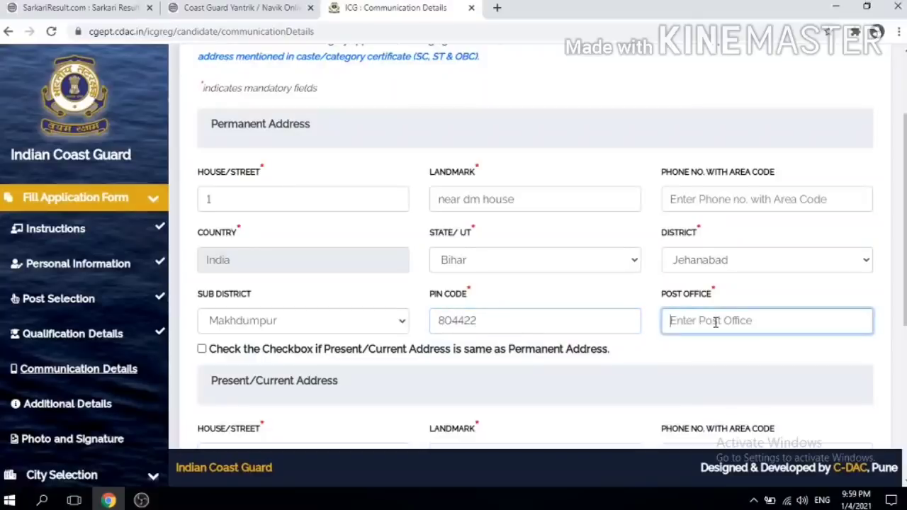
type("l")
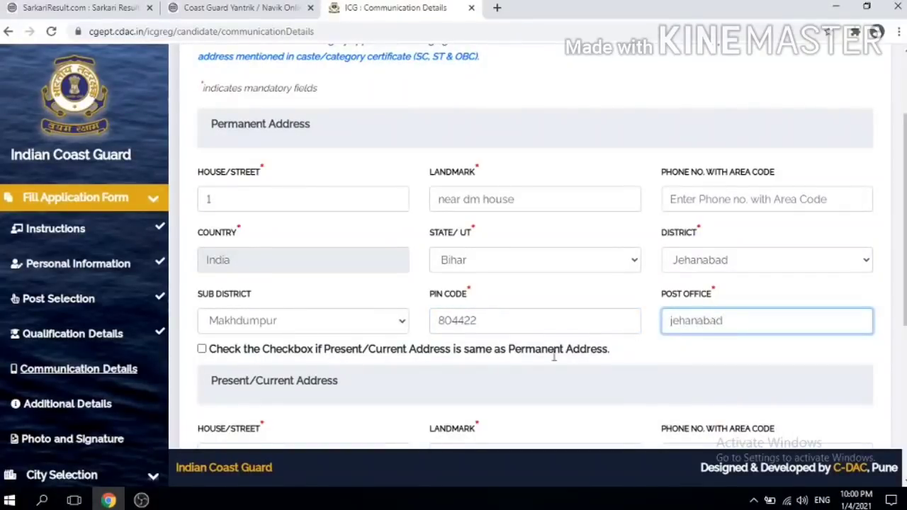
left_click(529, 364)
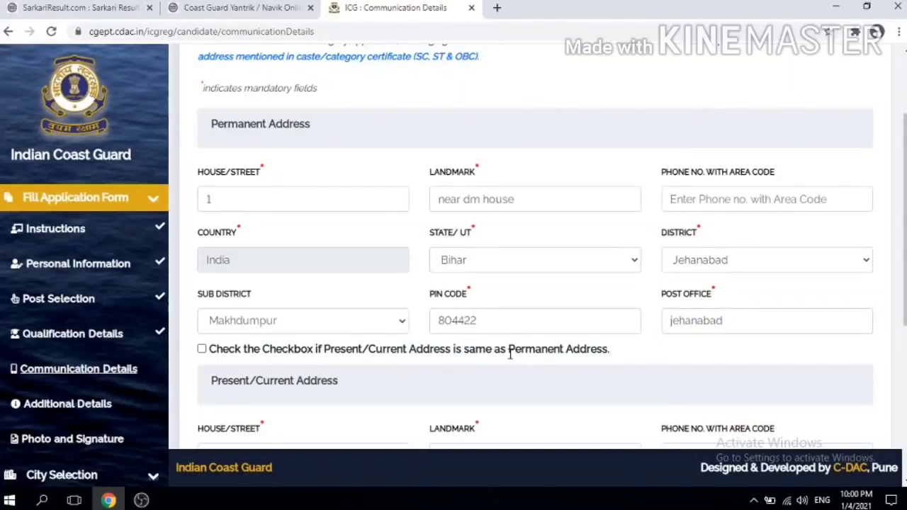
Step: Copy the permanent address into the present/current address with the same-address checkbox and review the copied fields
left_click(202, 349)
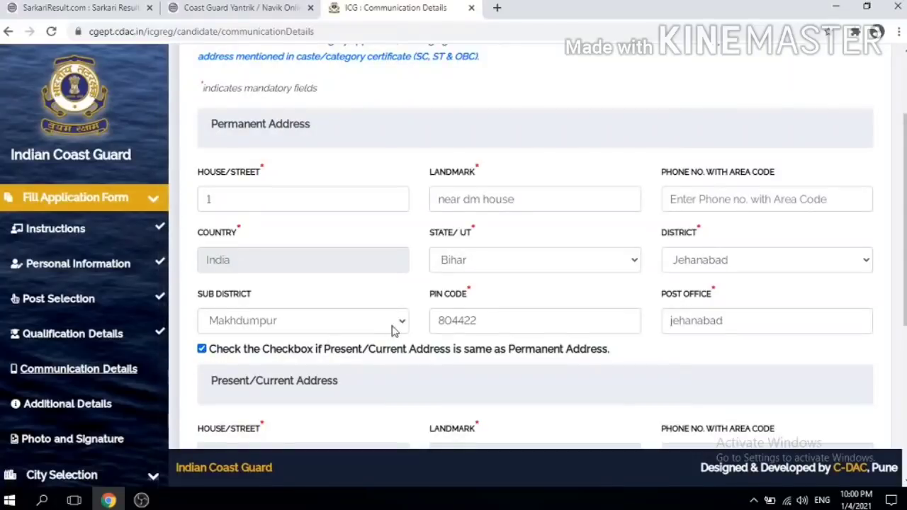
scroll(394, 331, "down", 3)
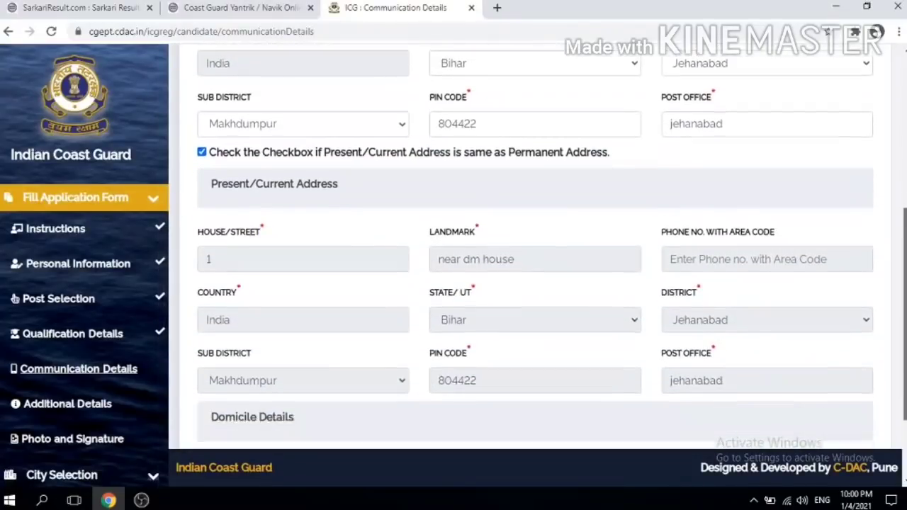
scroll(534, 247, "up", 2)
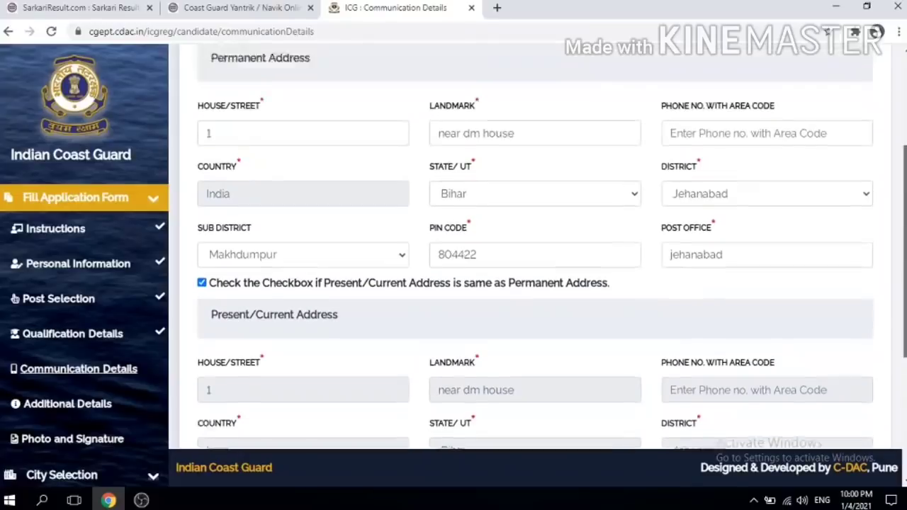
scroll(411, 304, "up", 1)
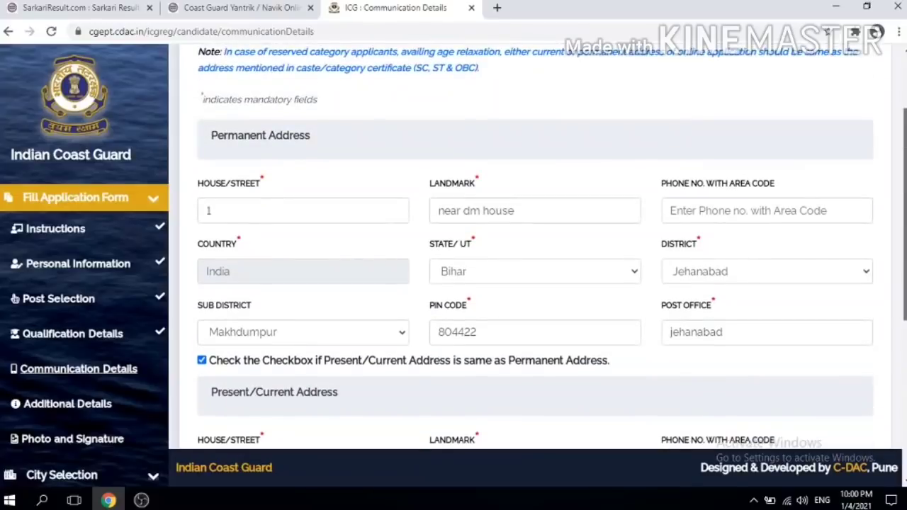
left_click(202, 361)
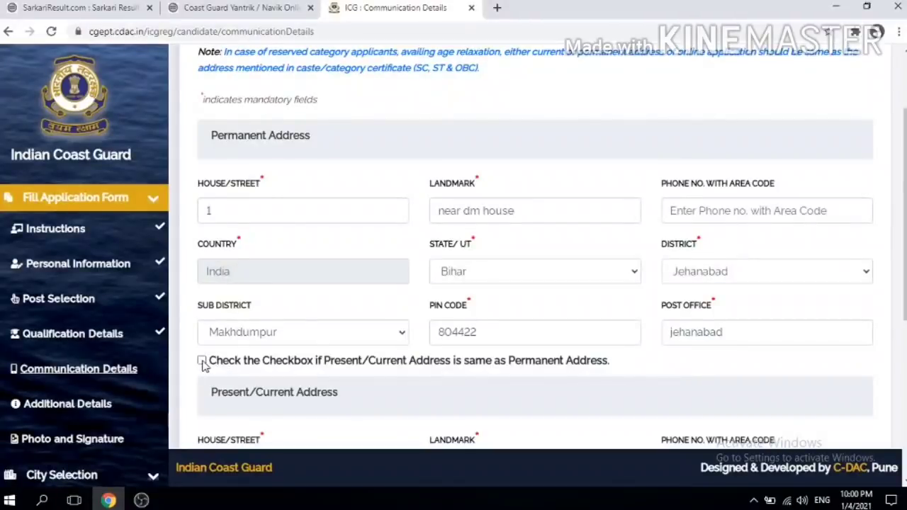
Step: Set the domicile state to Bihar and save the communication details
scroll(818, 262, "down", 4)
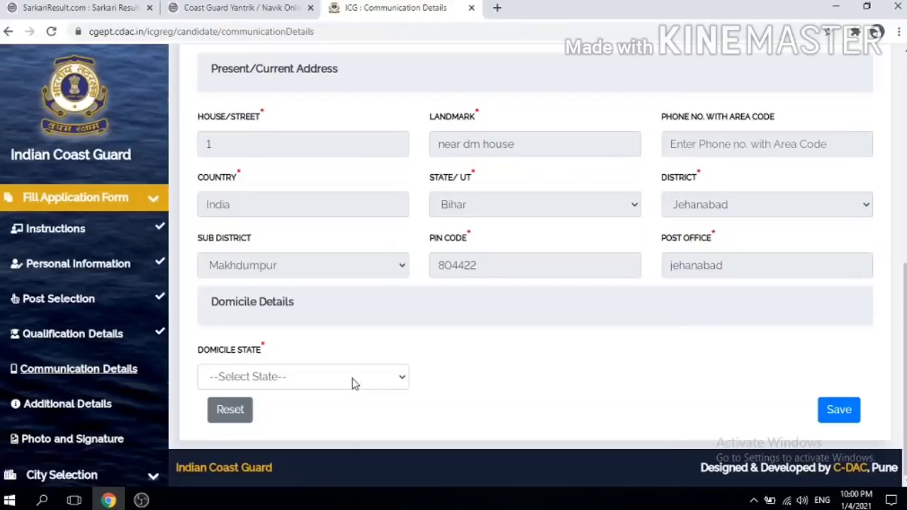
left_click(354, 381)
key("b")
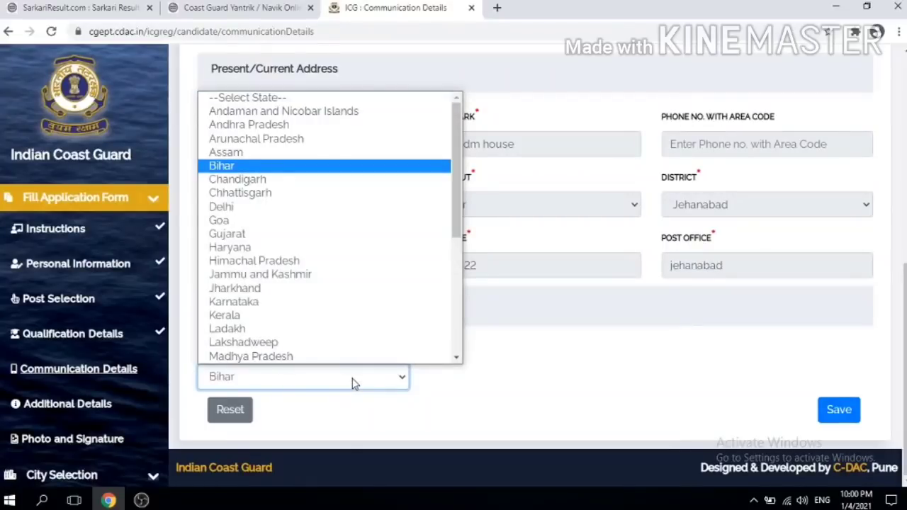
key("Return")
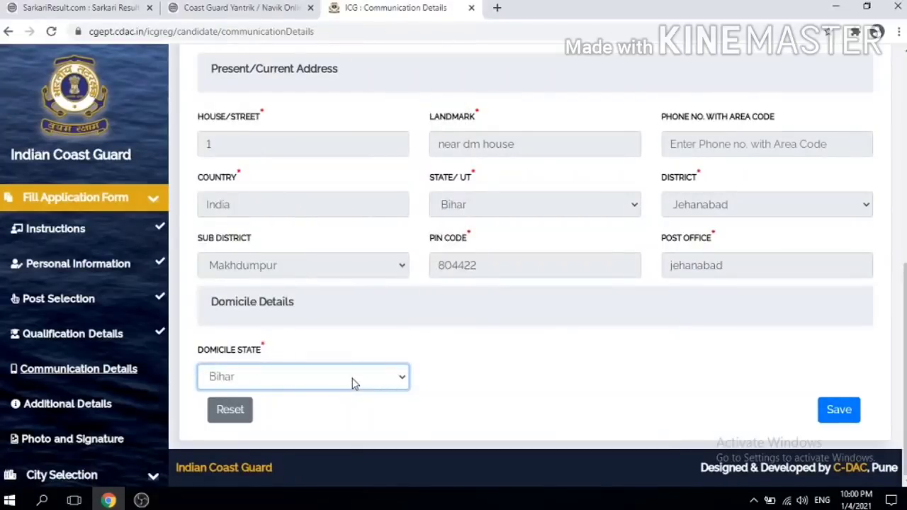
left_click(838, 411)
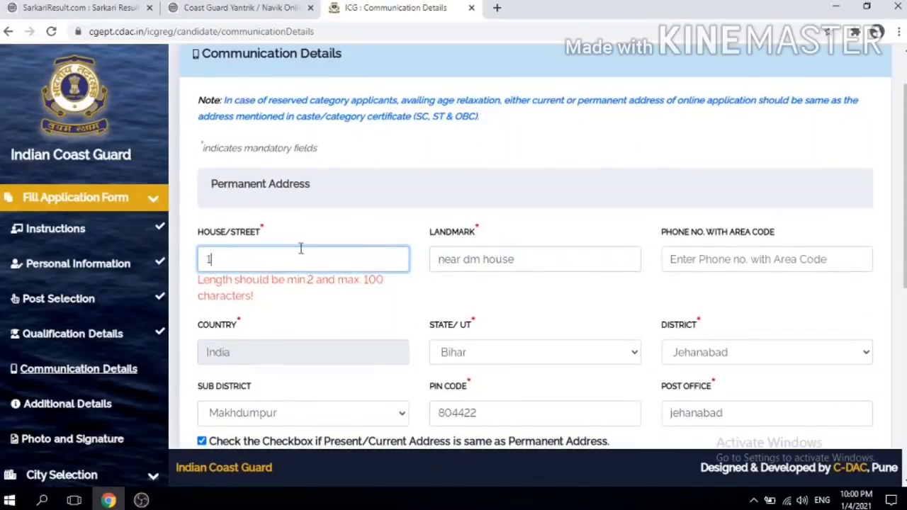
Step: Change the permanent house/street from 1 to 10 and save again
key("BackSpace")
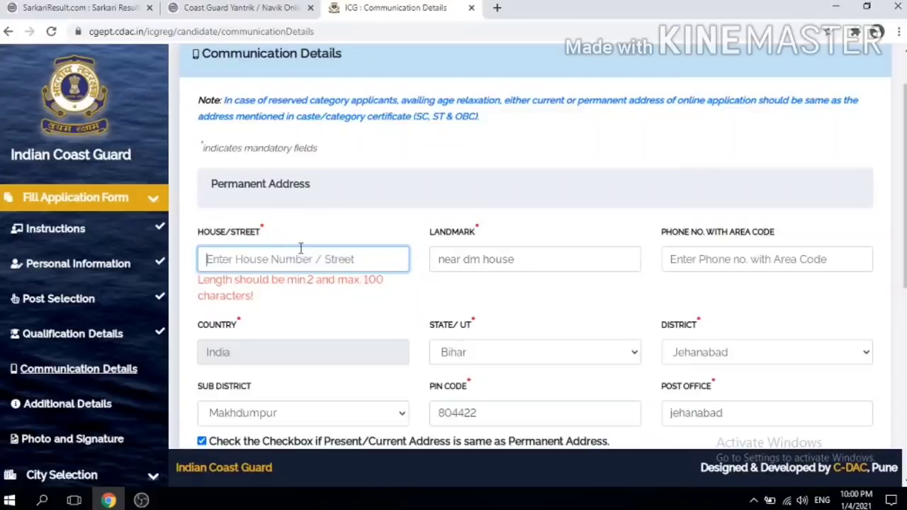
type("1")
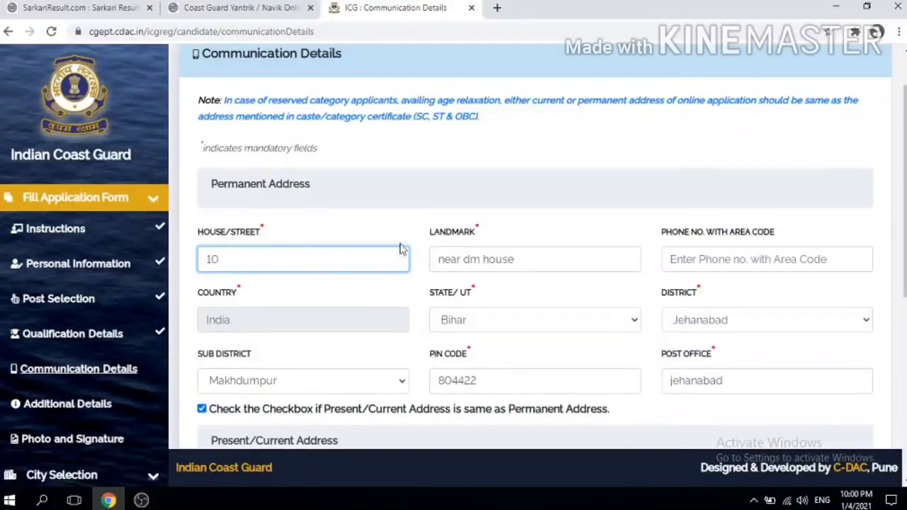
type("0")
scroll(400, 248, "down", 5)
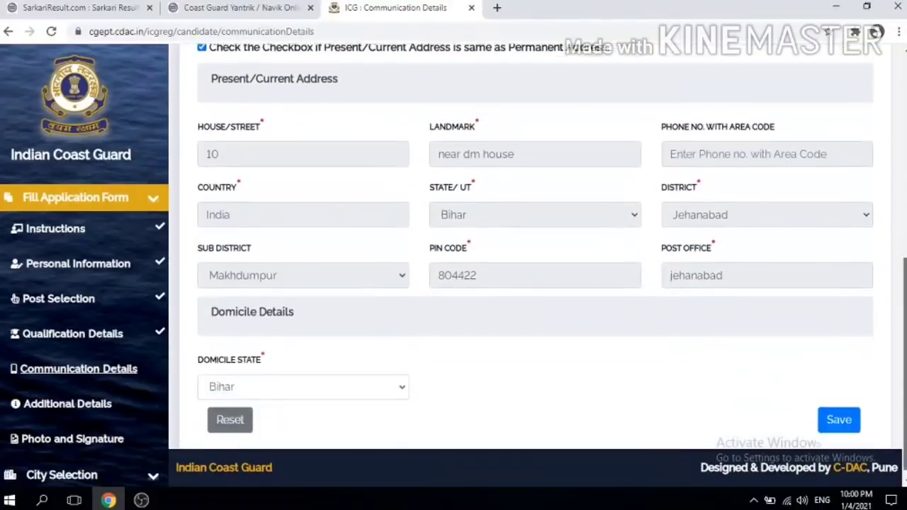
left_click(839, 411)
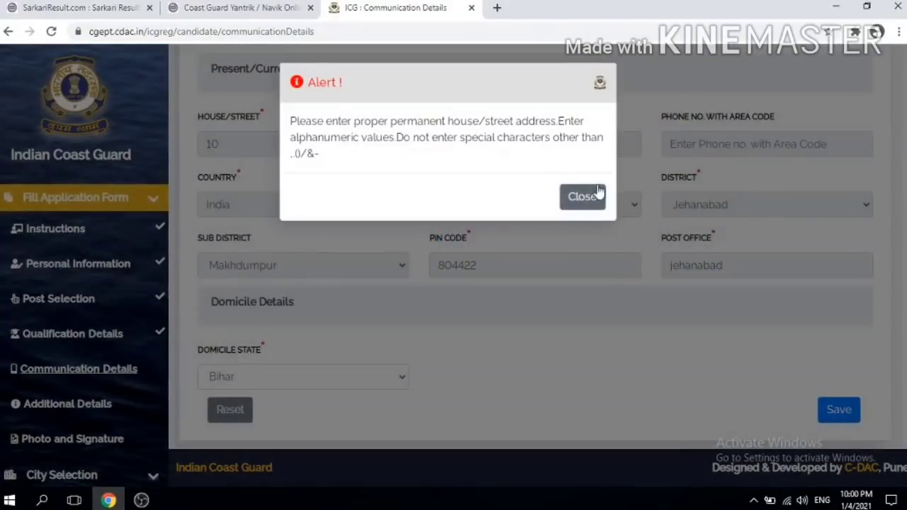
Step: Replace the house/street with 'makhdumpur', save the communication details and accept the success message
left_click(581, 196)
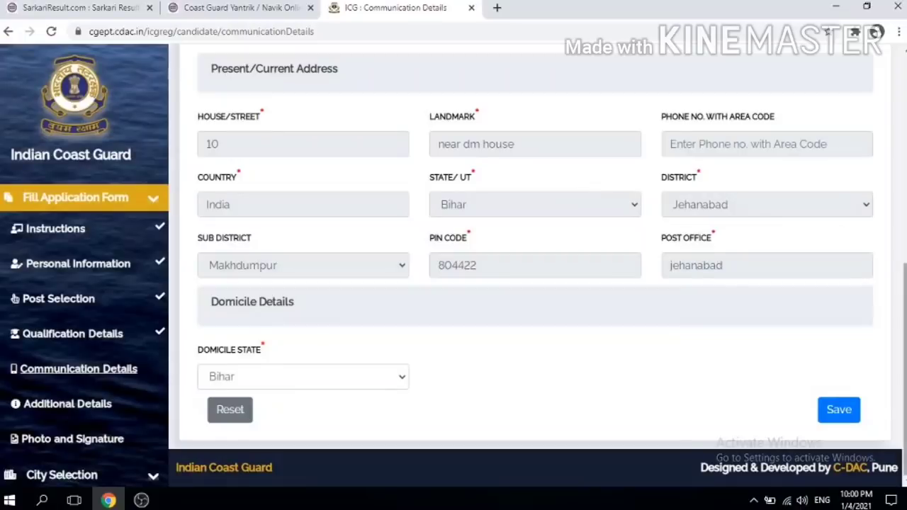
scroll(840, 235, "up", 4)
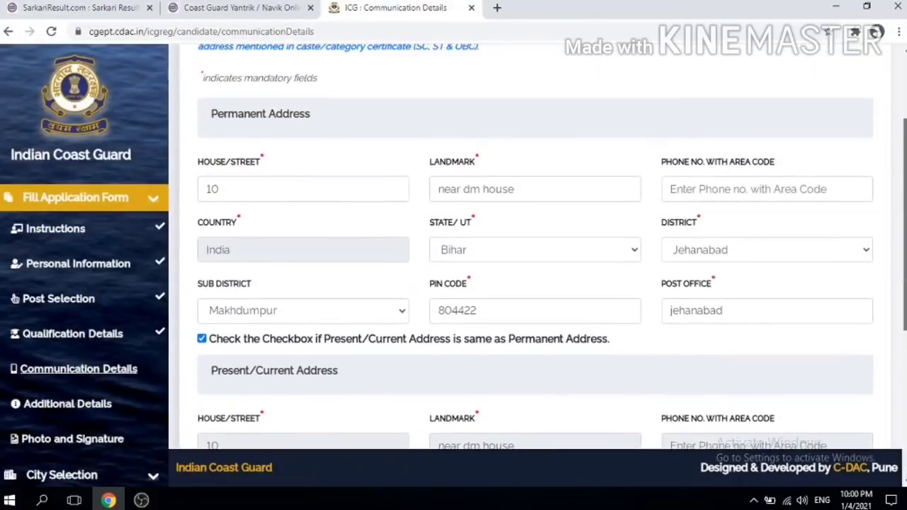
double_click(252, 184)
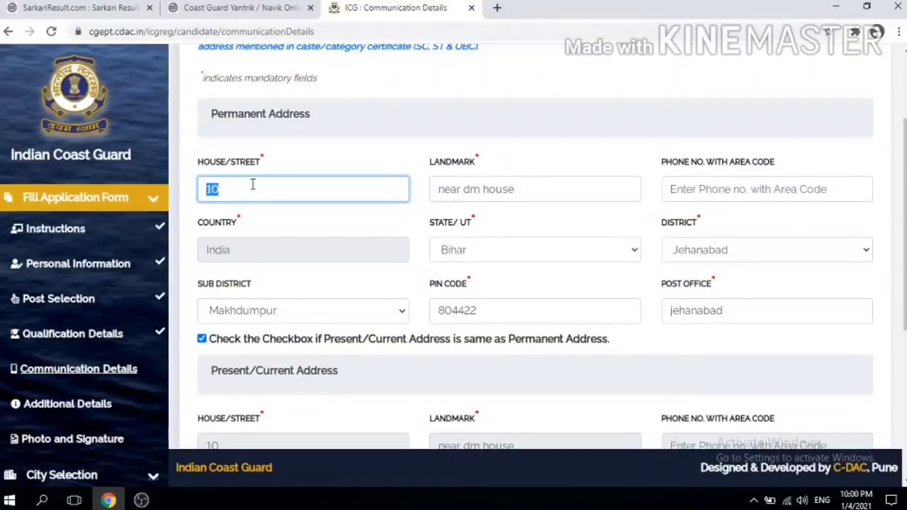
type("makhdu")
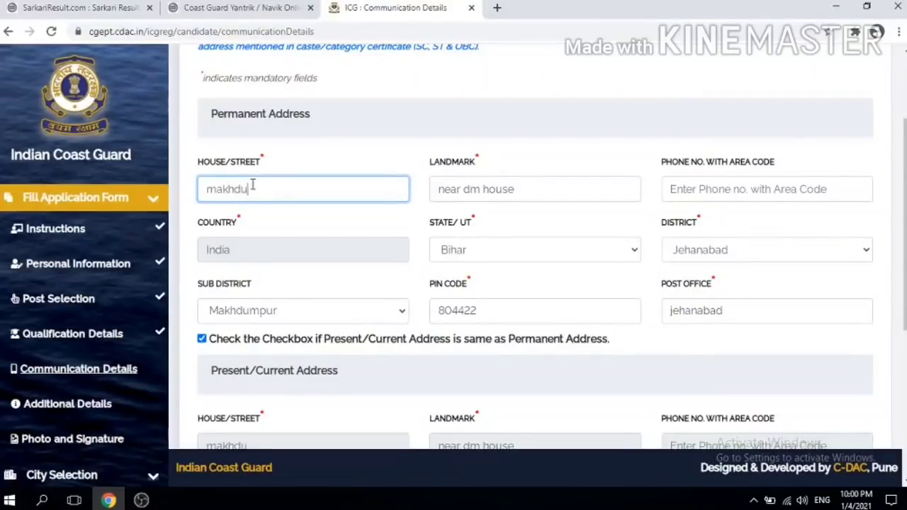
type("mpur")
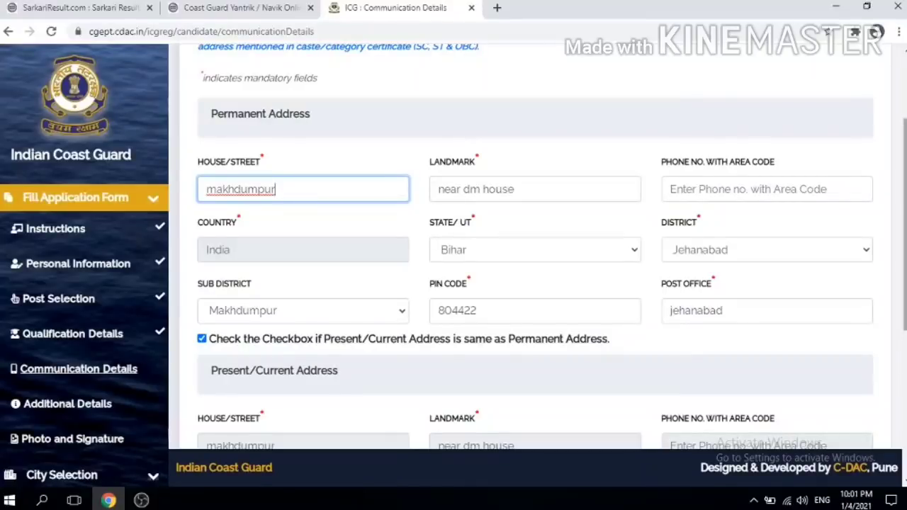
scroll(904, 339, "down", 5)
left_click(843, 418)
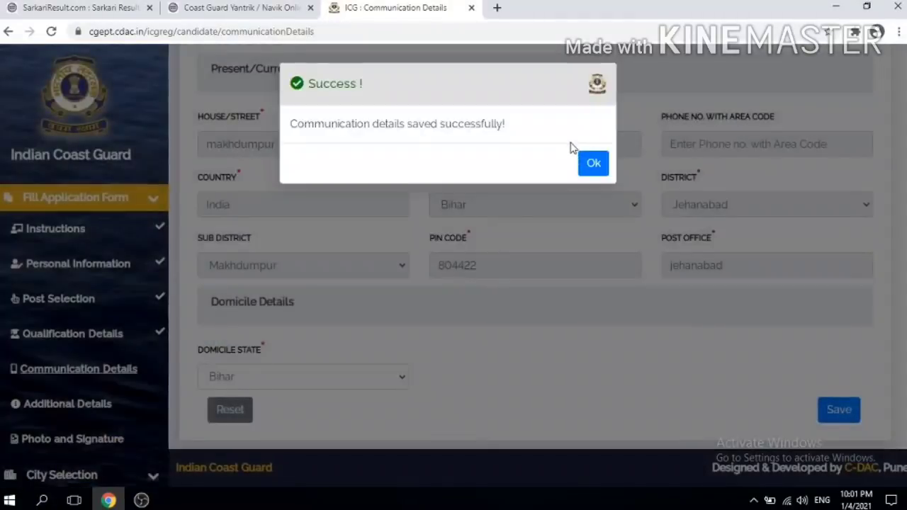
left_click(592, 167)
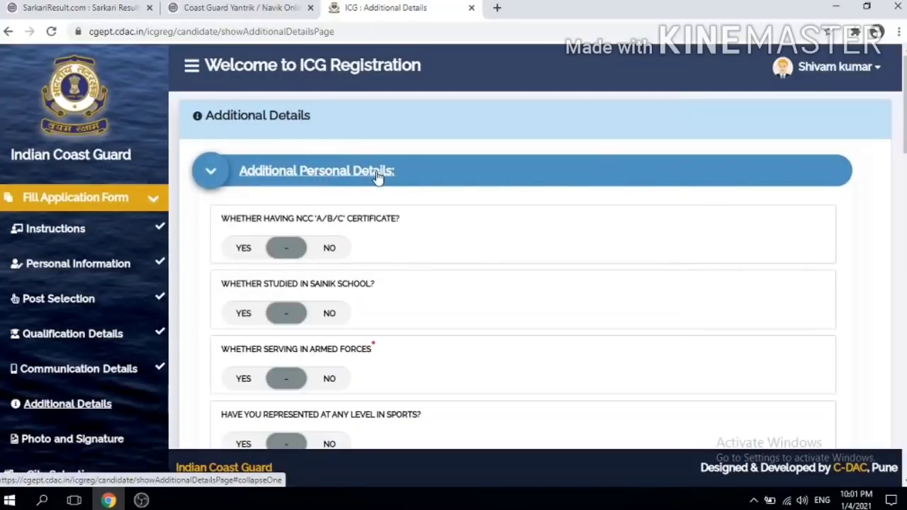
Step: Answer No to the NCC certificate question
scroll(297, 124, "down", 1)
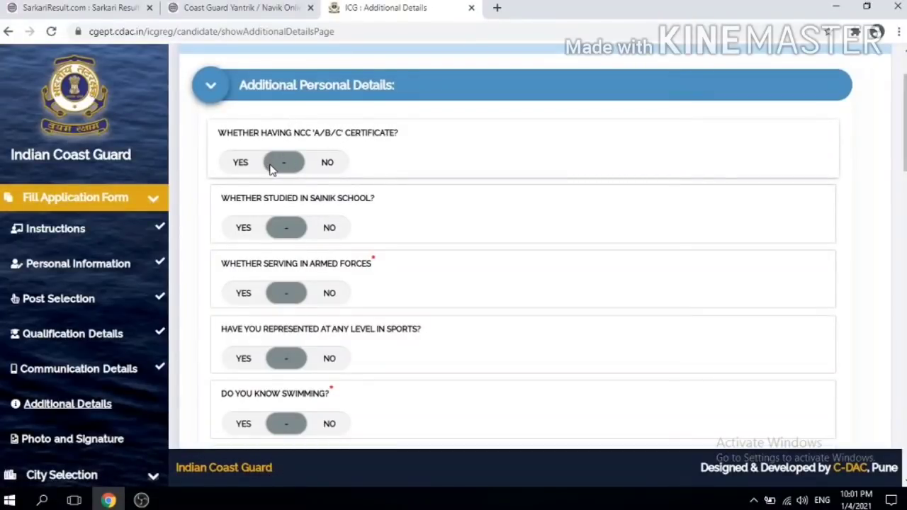
left_click(242, 165)
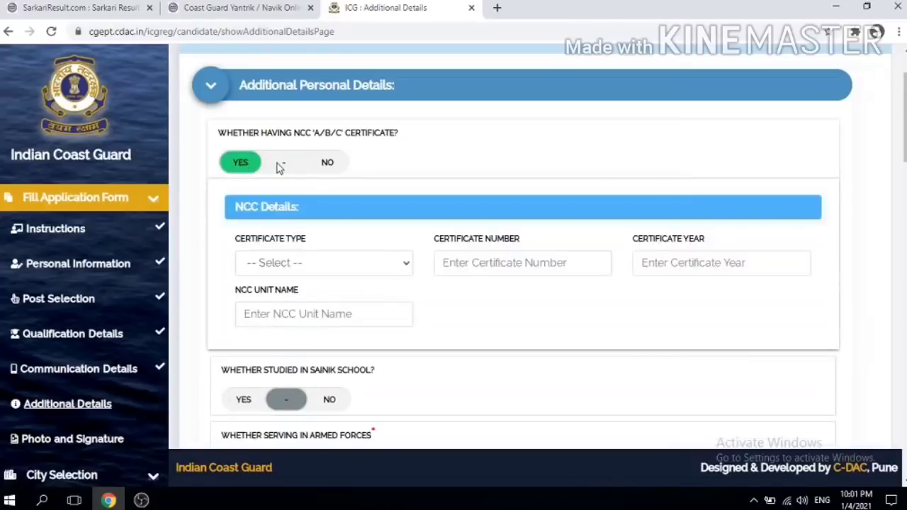
left_click(328, 165)
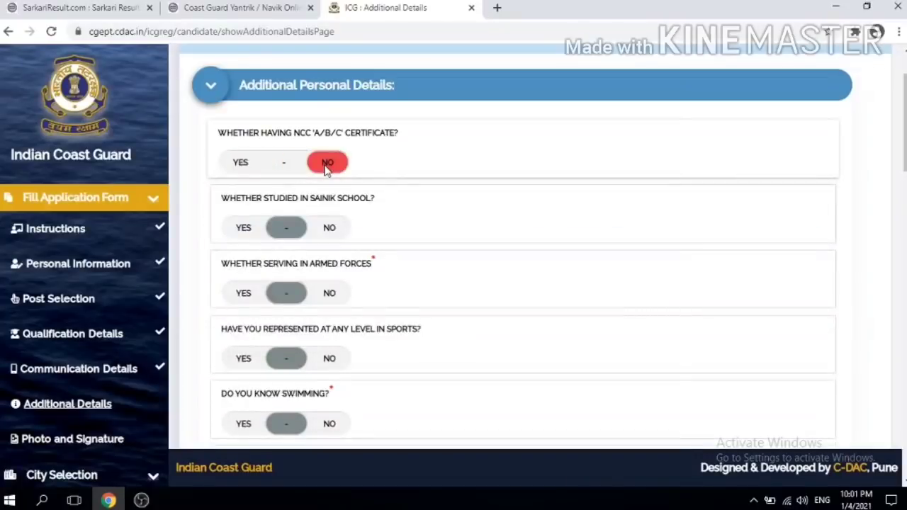
left_click(239, 162)
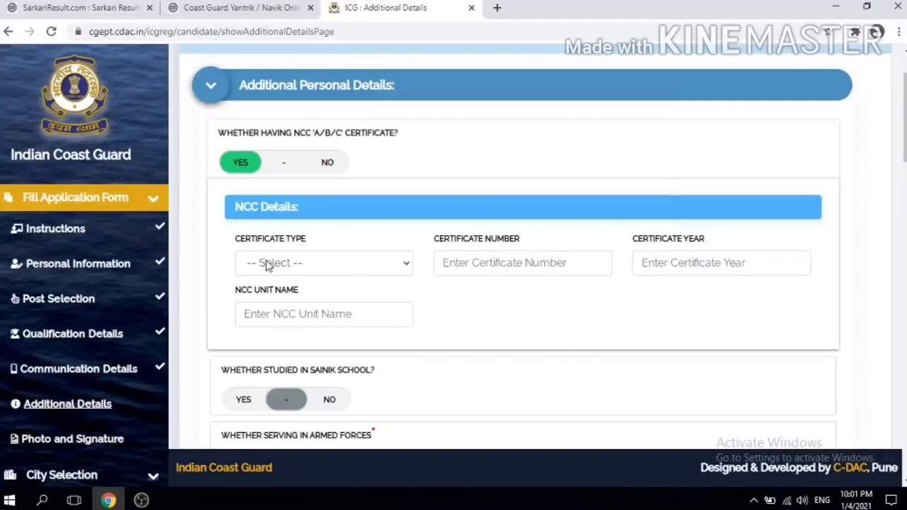
left_click(328, 163)
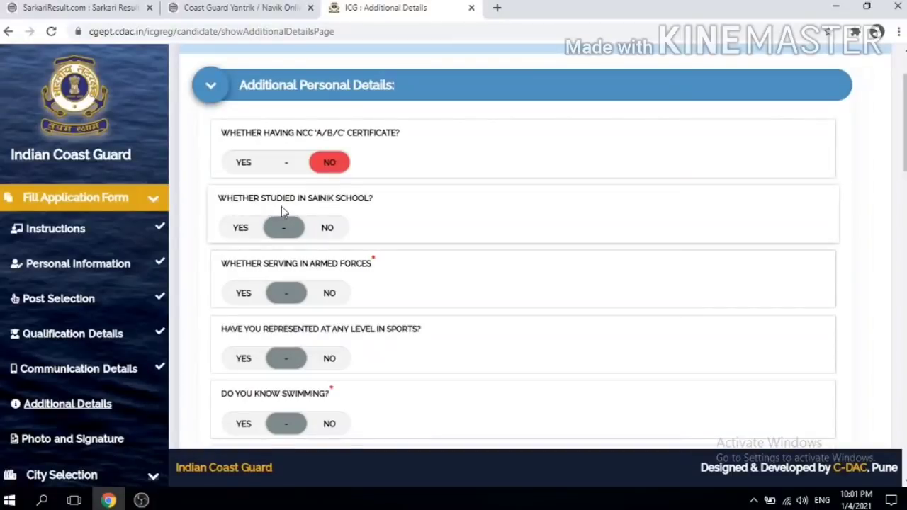
Step: Answer No to the Sainik School, armed forces service and sports representation questions
left_click(239, 234)
left_click(326, 230)
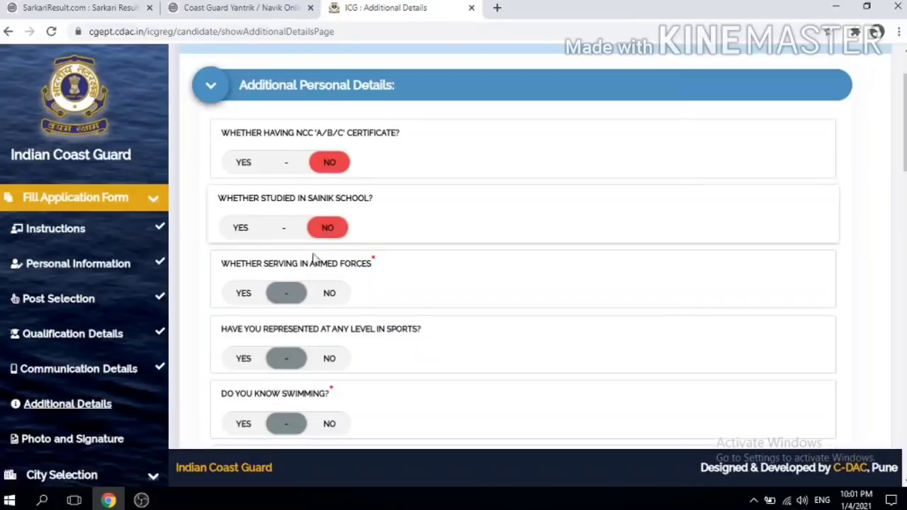
left_click(326, 296)
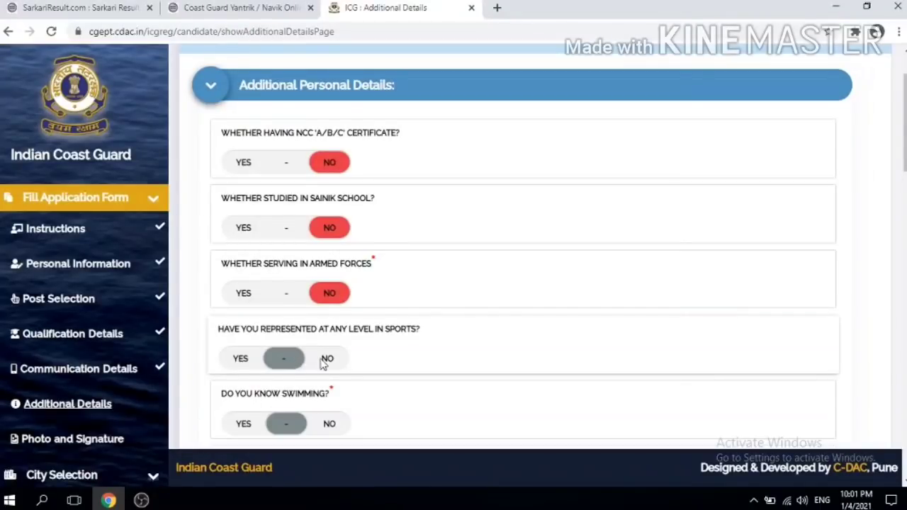
left_click(326, 360)
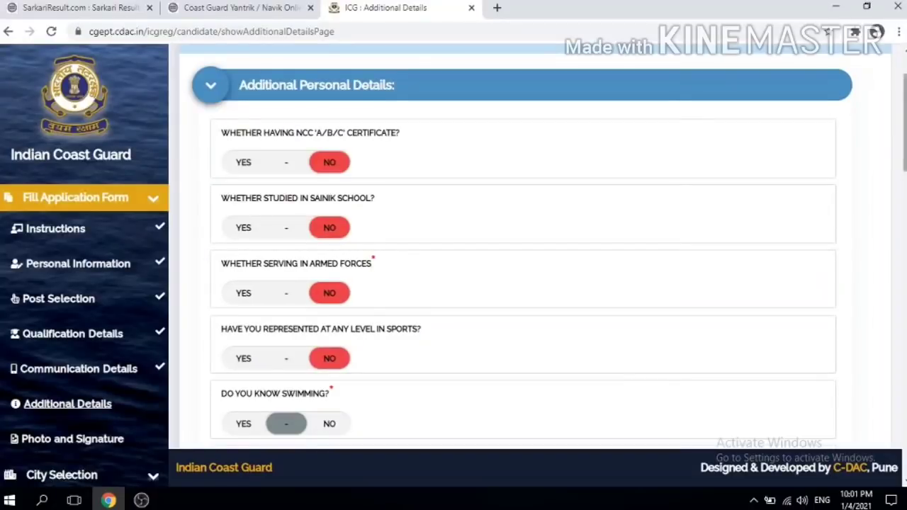
scroll(858, 178, "down", 3)
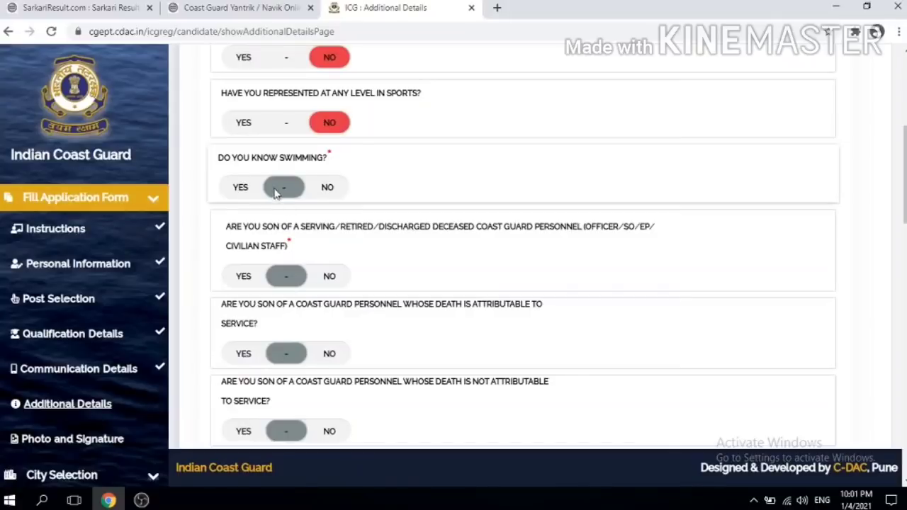
Step: Answer Yes to swimming and No to the Coast Guard parent question
left_click(240, 188)
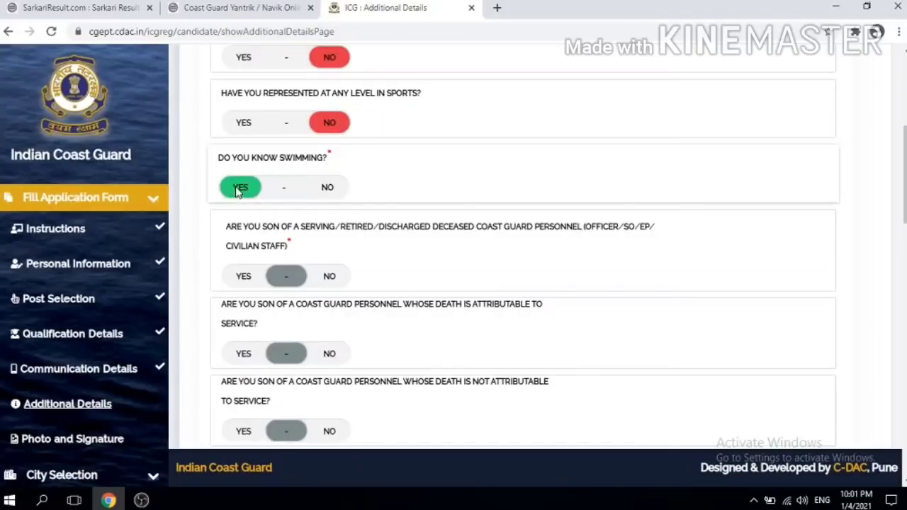
left_click(328, 189)
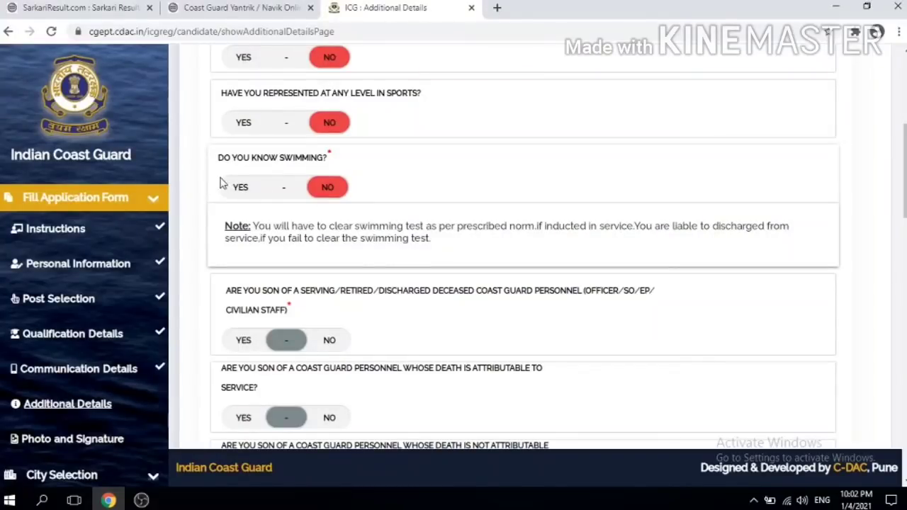
left_click(243, 196)
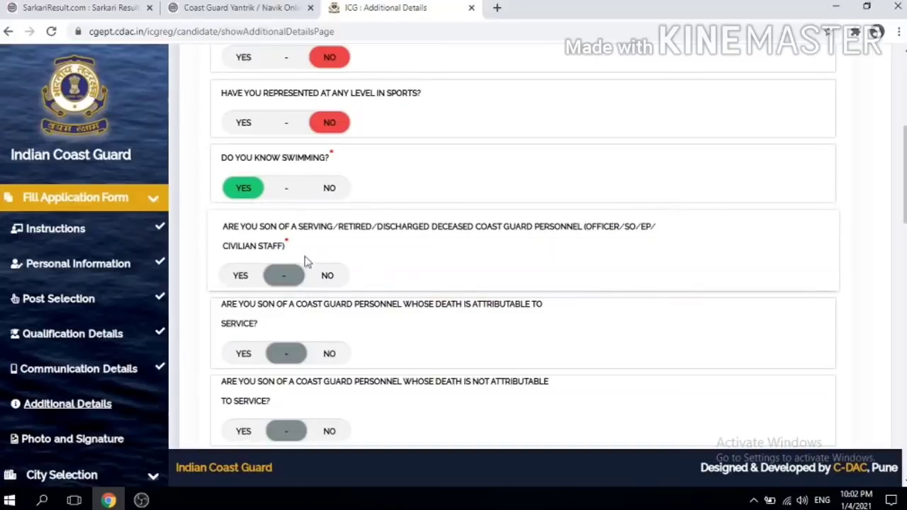
left_click(330, 276)
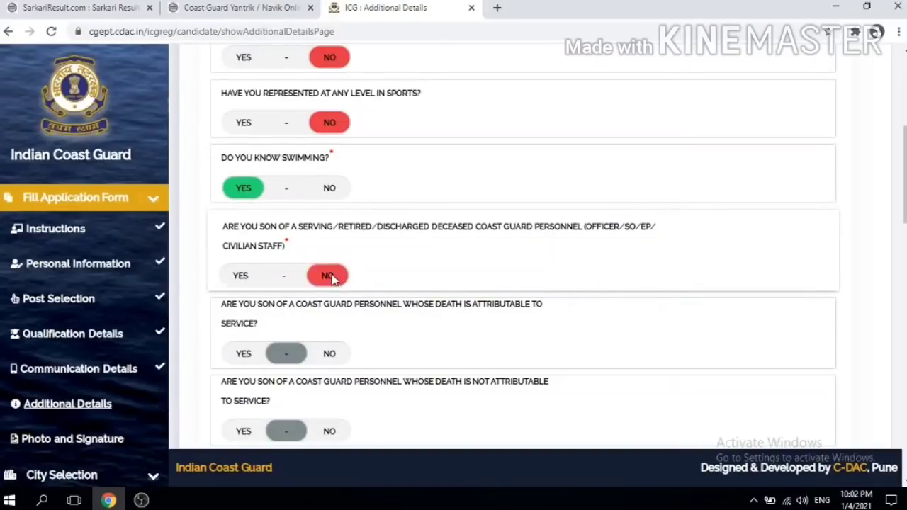
Step: Answer No to the death-not-attributable, war widow, parents serving and government employment questions
scroll(330, 275, "down", 3)
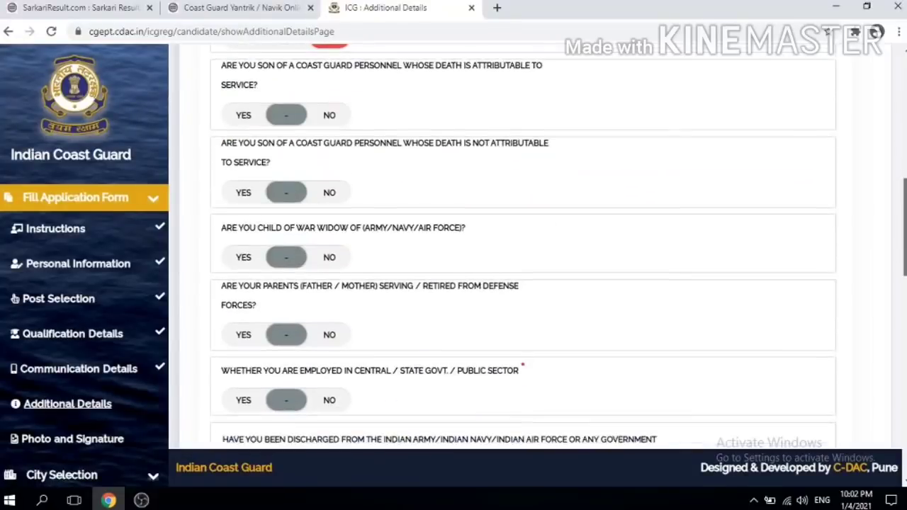
left_click(328, 192)
left_click(327, 259)
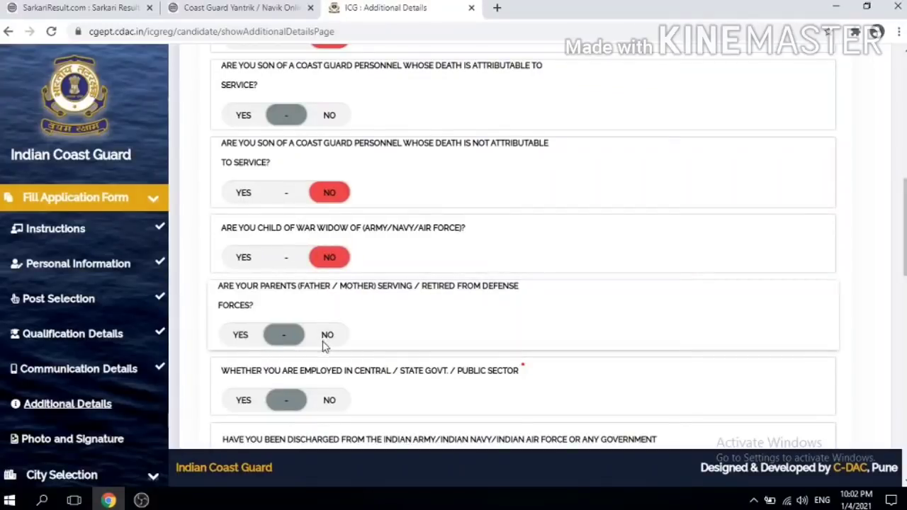
left_click(326, 336)
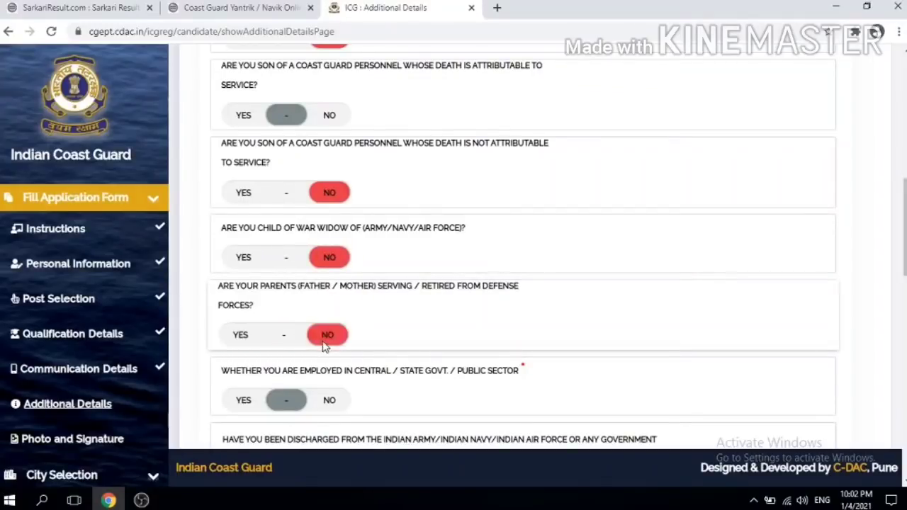
left_click(328, 401)
scroll(446, 239, "down", 3)
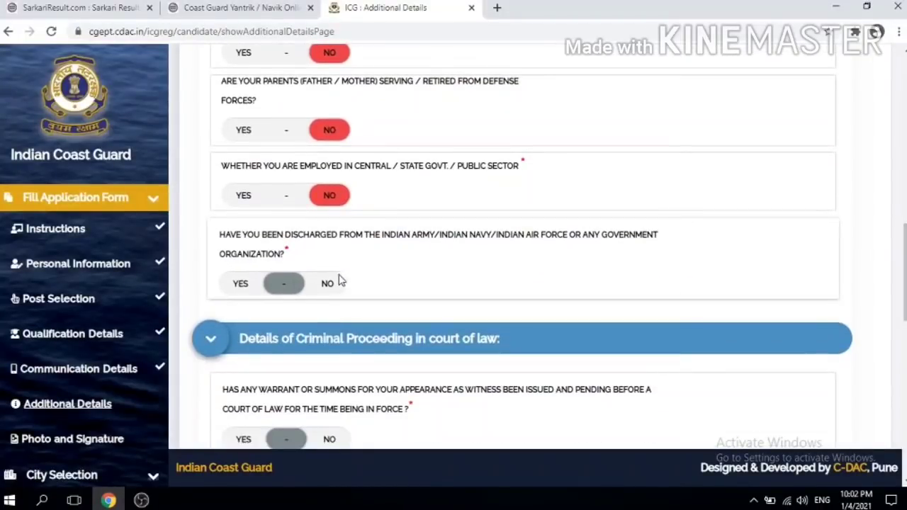
Step: Answer No to the discharge, witness summons, pending criminal proceedings, offence warrant and arrest warrant questions
left_click(330, 282)
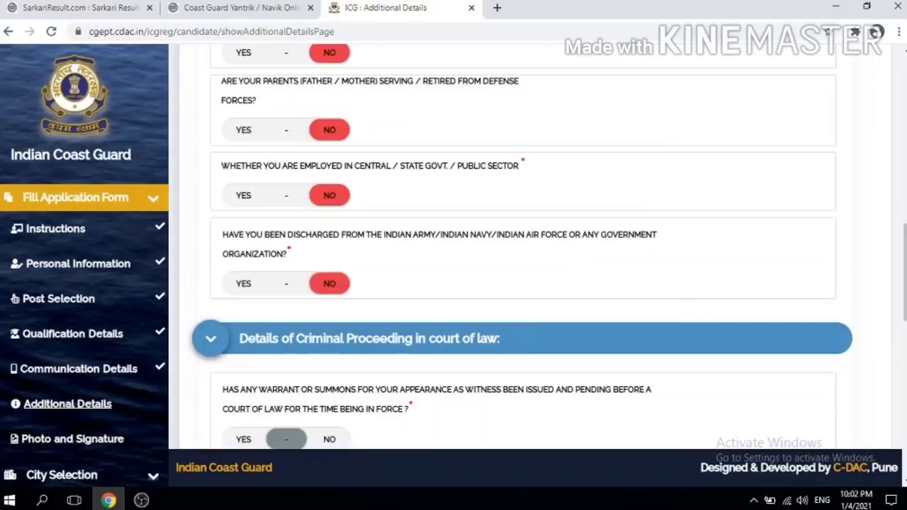
scroll(524, 248, "down", 2)
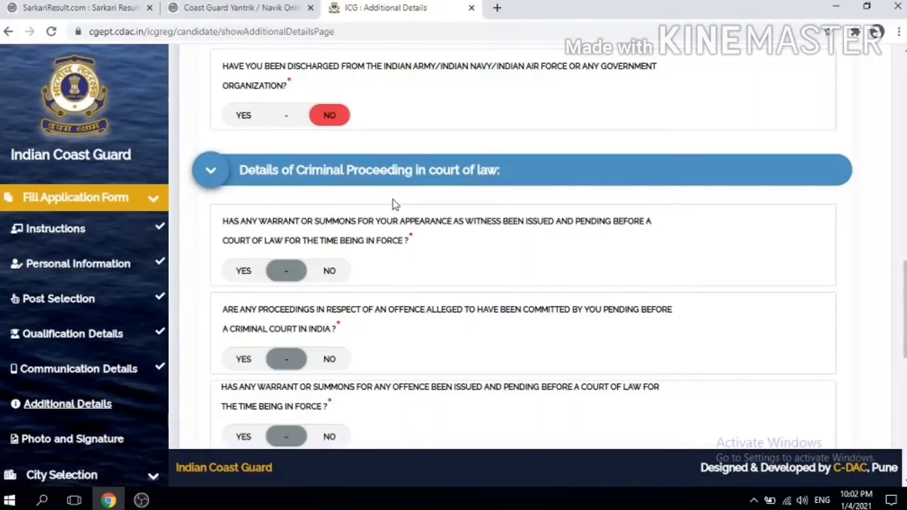
left_click(333, 272)
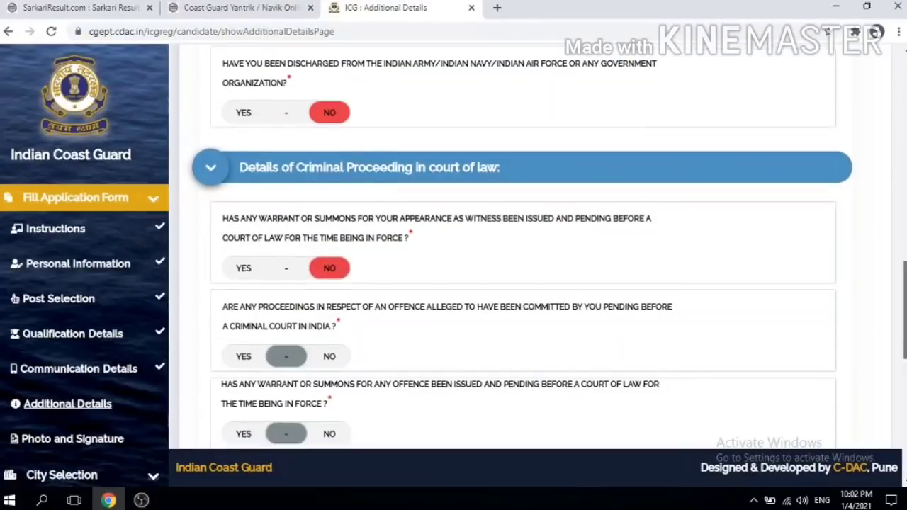
scroll(376, 220, "down", 2)
left_click(333, 232)
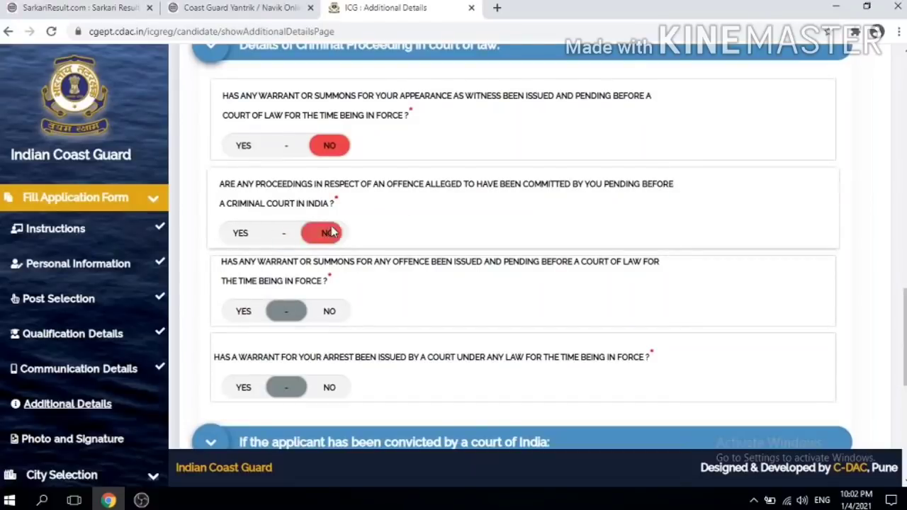
left_click(327, 311)
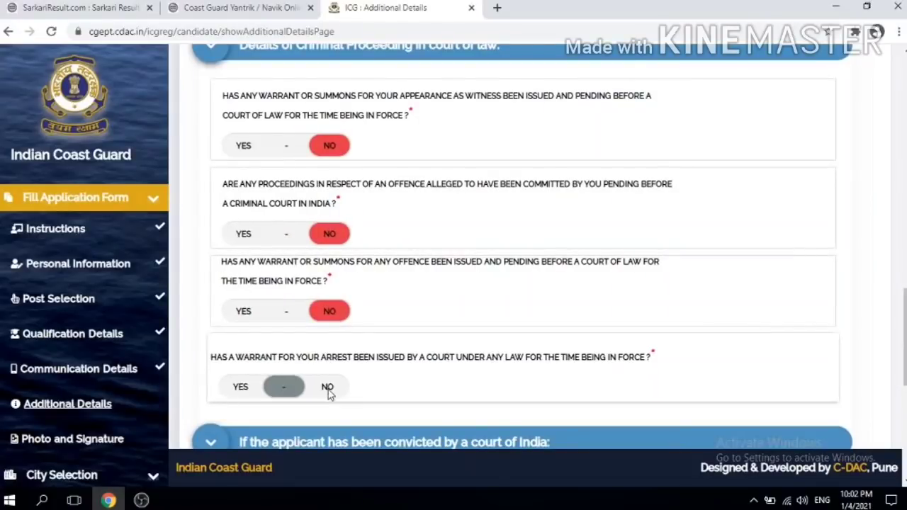
left_click(328, 390)
Step: Answer No to the prior conviction, higher court acquittal and debarment questions
scroll(375, 319, "down", 2)
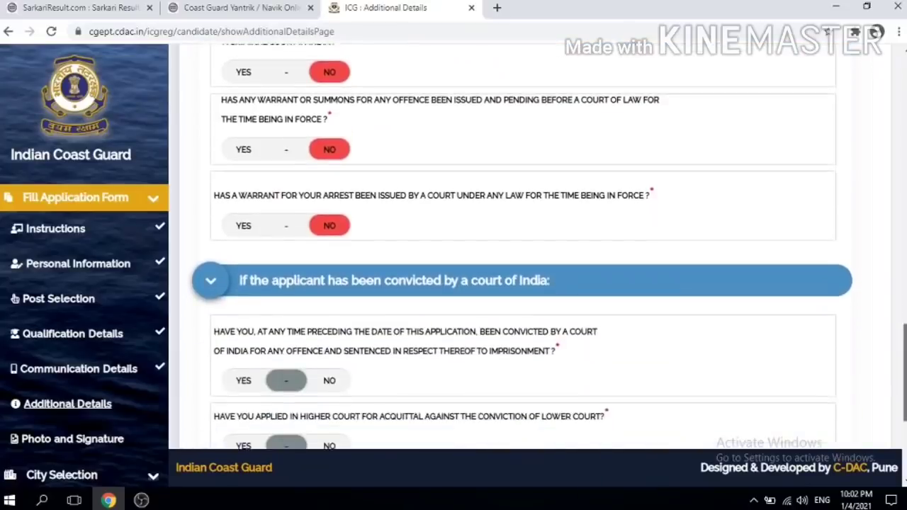
scroll(520, 284, "down", 2)
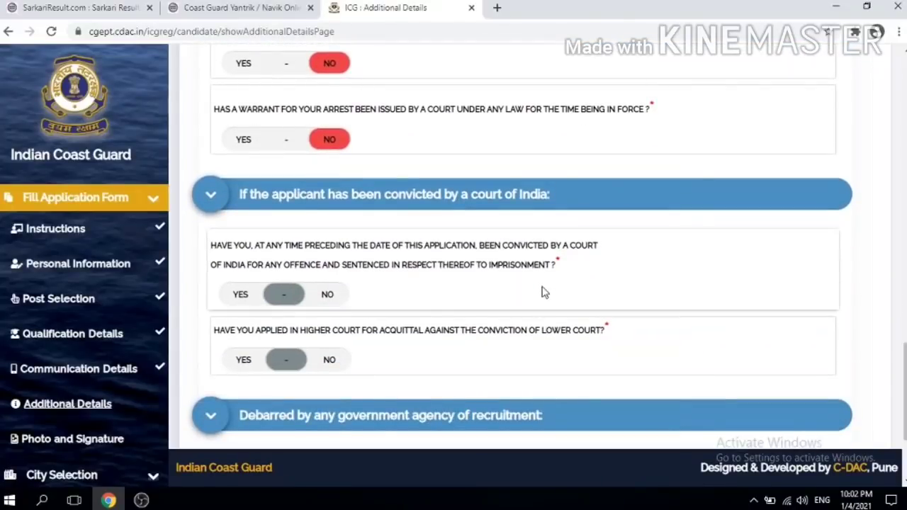
left_click(328, 295)
left_click(328, 360)
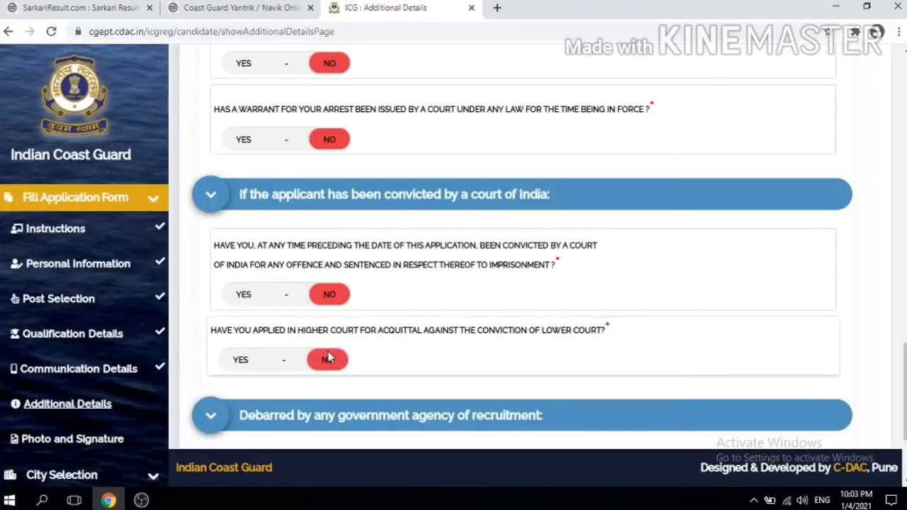
scroll(799, 299, "down", 2)
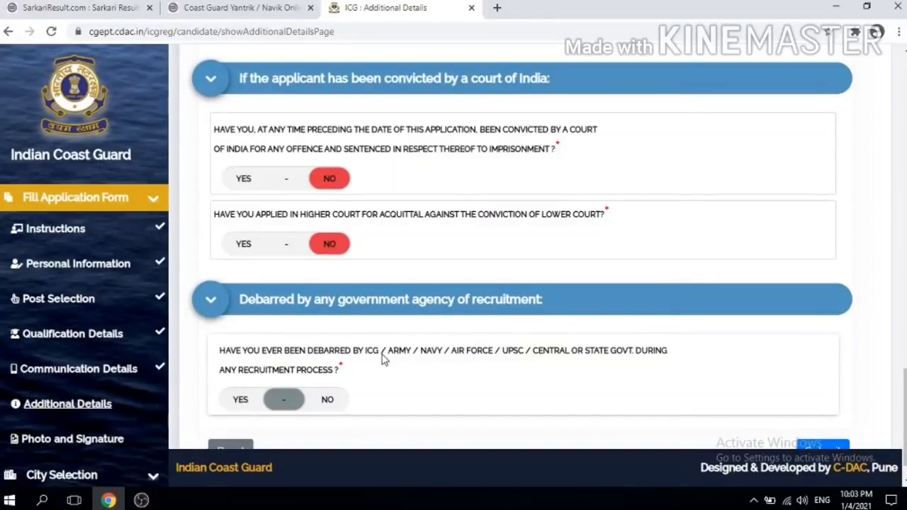
left_click(331, 399)
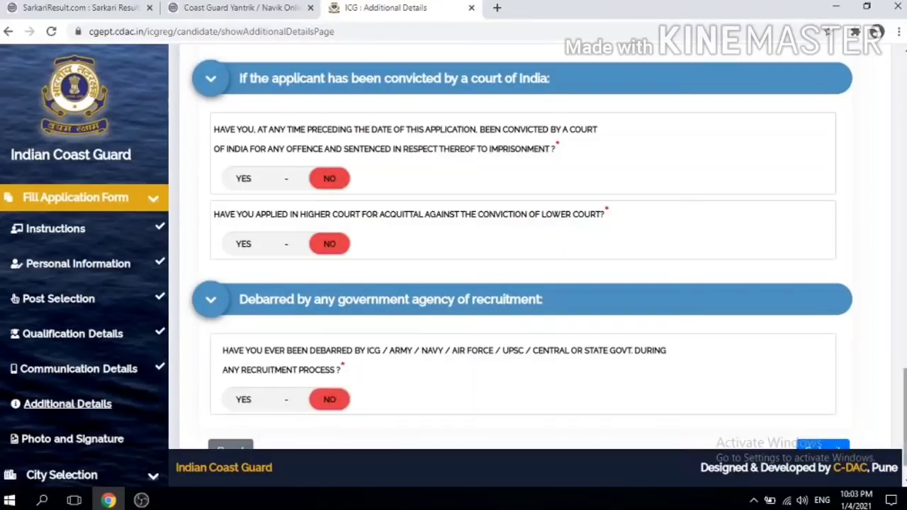
Step: Submit the Additional Details and accept the save confirmation
scroll(543, 259, "down", 1)
left_click(820, 408)
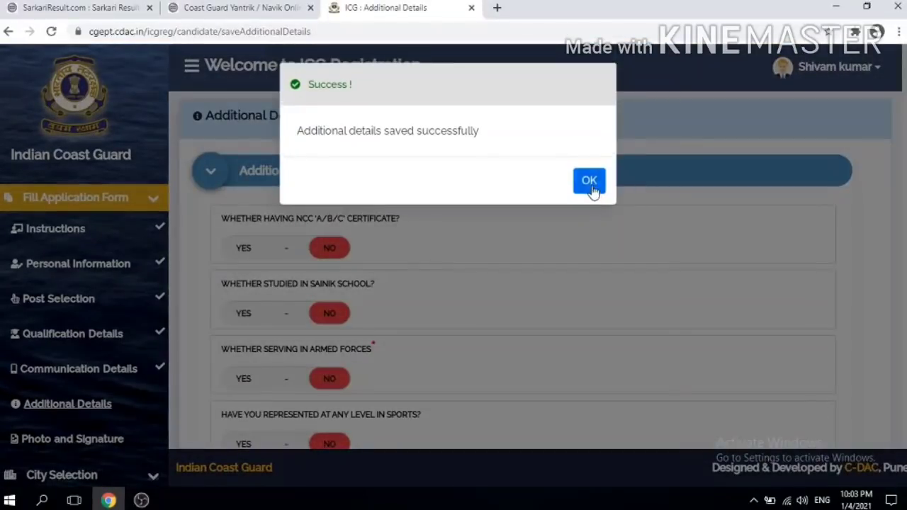
left_click(592, 187)
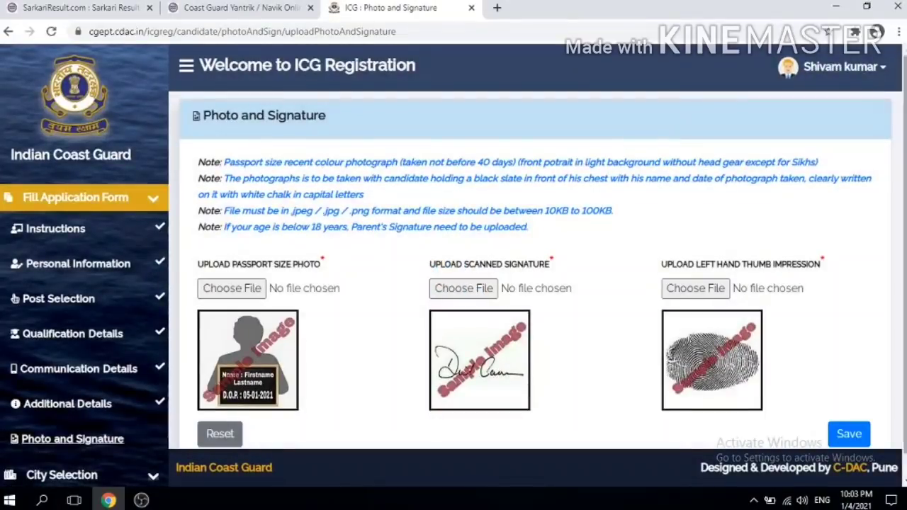
Step: Scroll down the Photo and Signature page to view the photo, signature and thumb impression upload fields
scroll(537, 255, "down", 1)
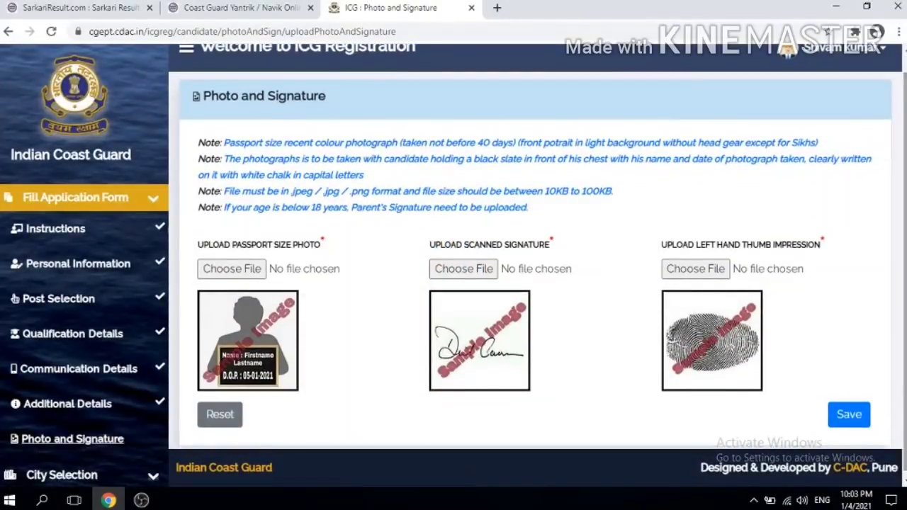
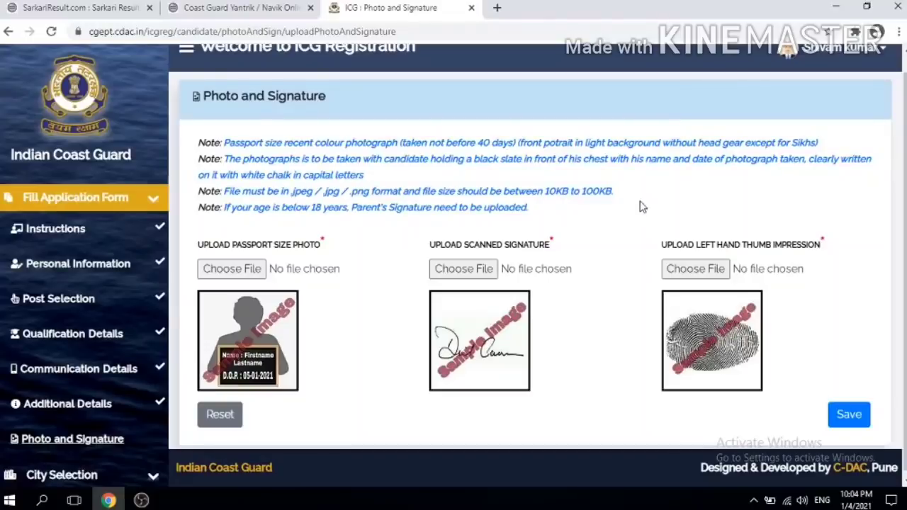
Step: Attach signature.jpg as both the passport size photo and the scanned signature
scroll(453, 255, "down", 1)
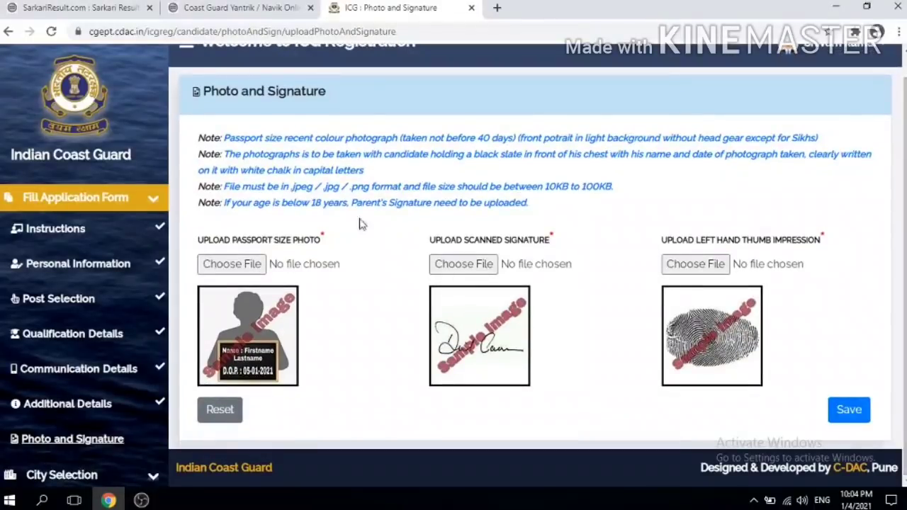
left_click(252, 264)
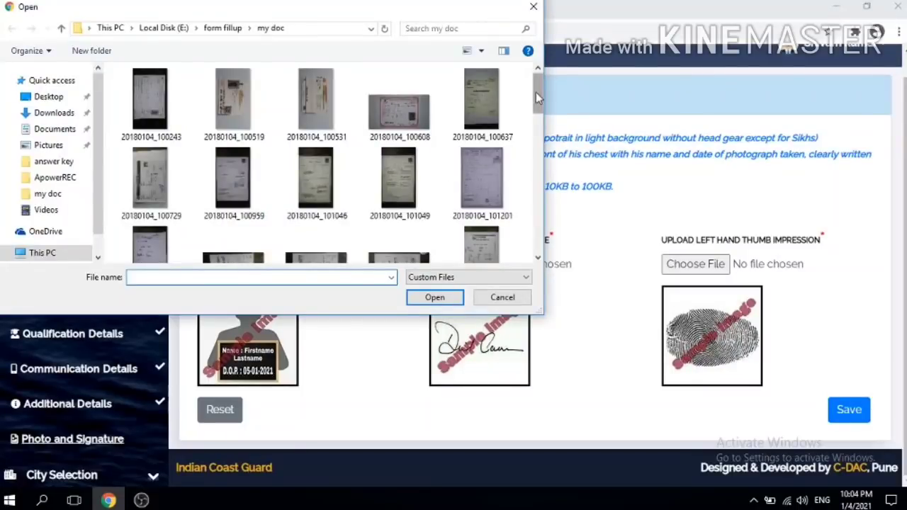
left_click_drag(536, 95, 532, 240)
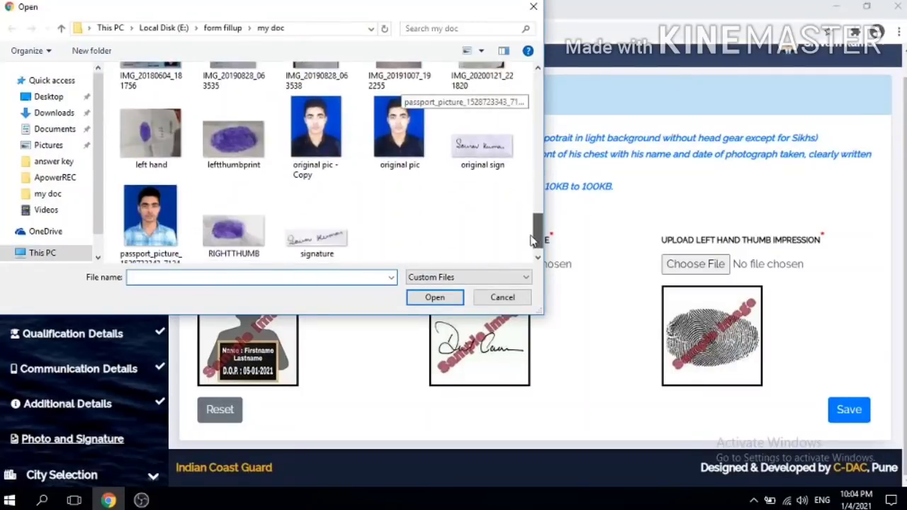
double_click(334, 239)
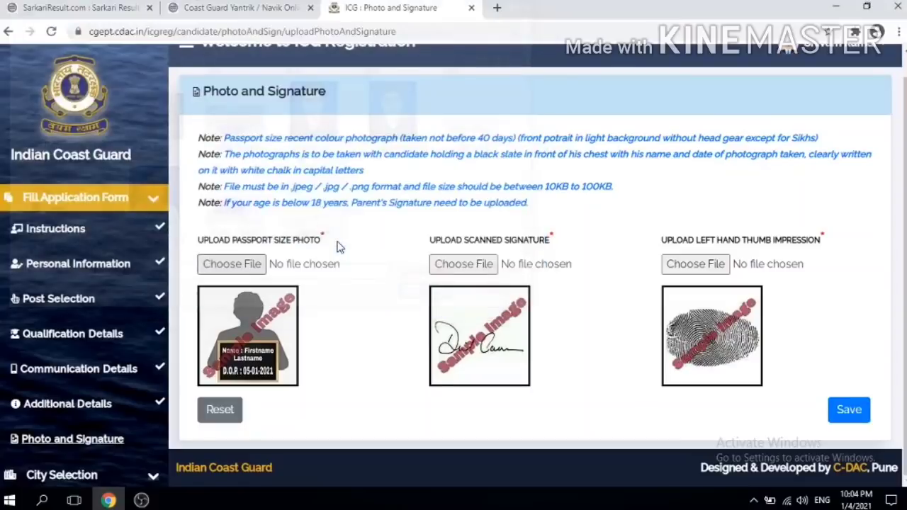
left_click(592, 167)
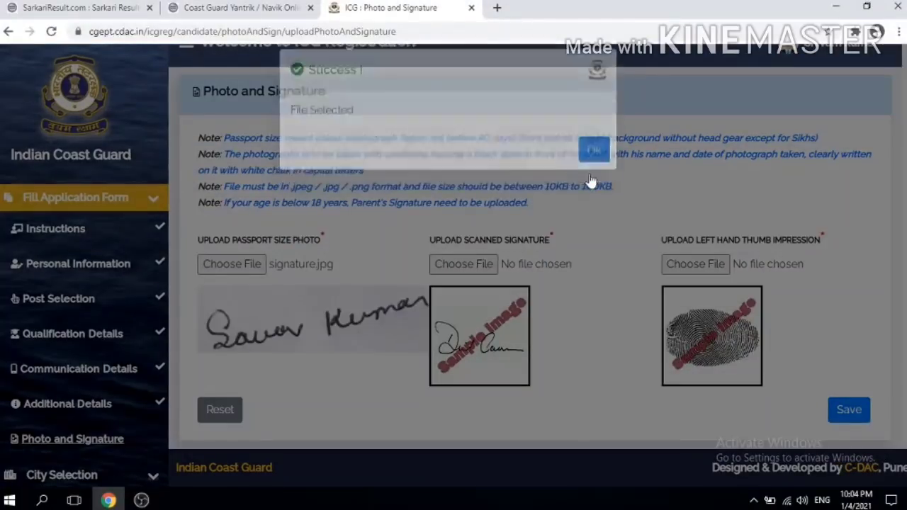
left_click(469, 264)
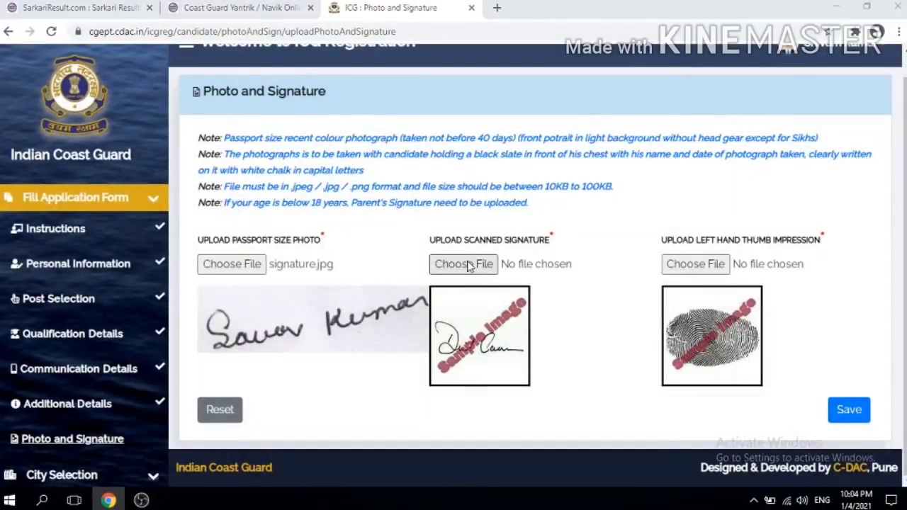
mouse_move(536, 107)
left_mouse_down()
mouse_move(524, 293)
mouse_move(552, 207)
mouse_move(536, 244)
left_mouse_up()
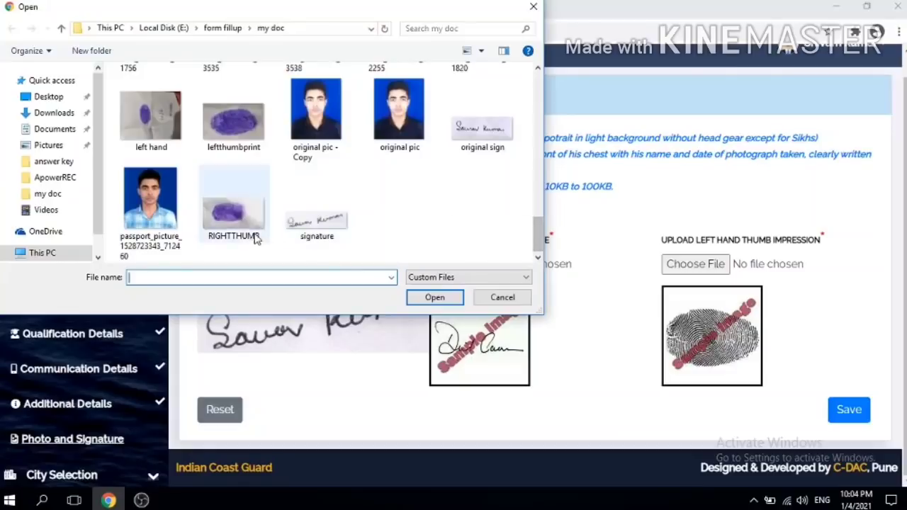
double_click(316, 218)
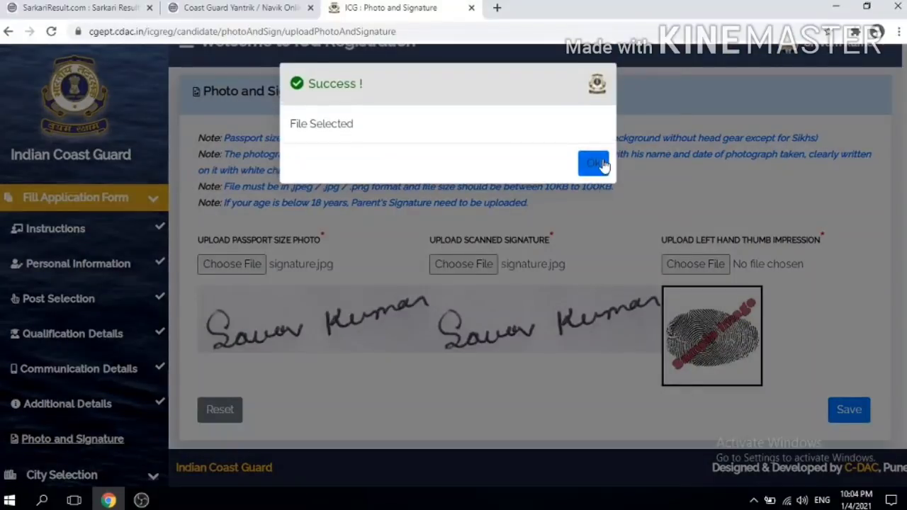
left_click(593, 163)
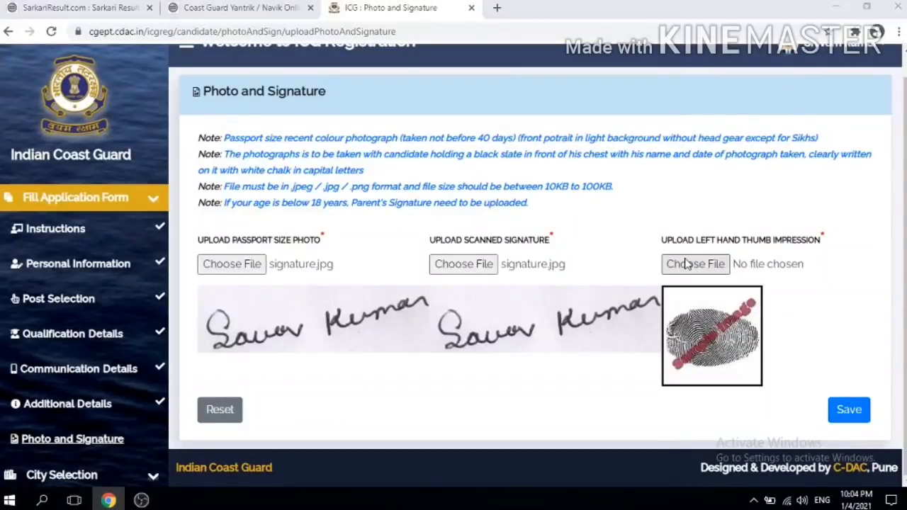
Step: Attach leftthumbprint.jpg as the left thumb impression and save the uploads
left_click(685, 264)
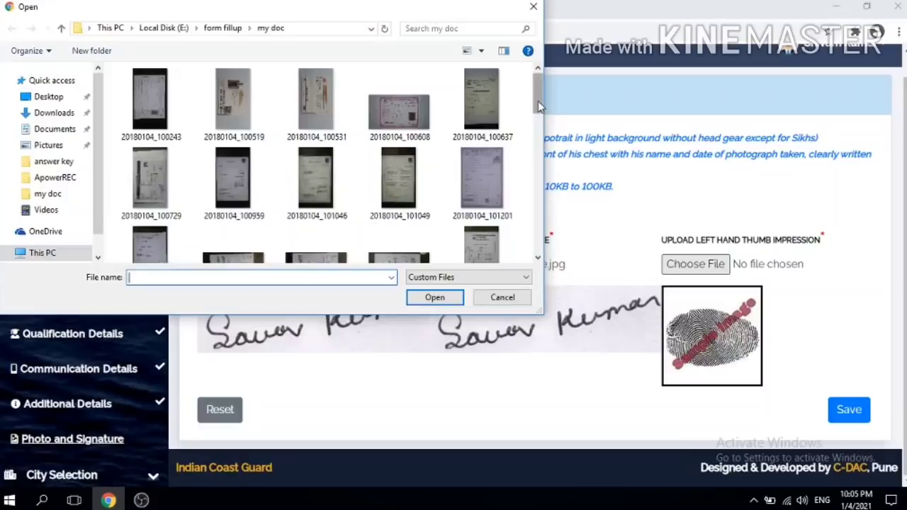
left_click_drag(537, 100, 537, 244)
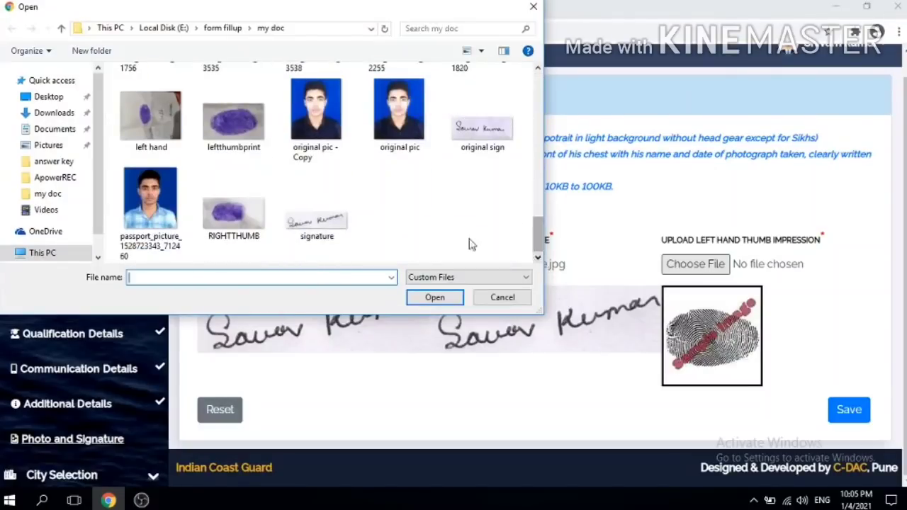
double_click(247, 144)
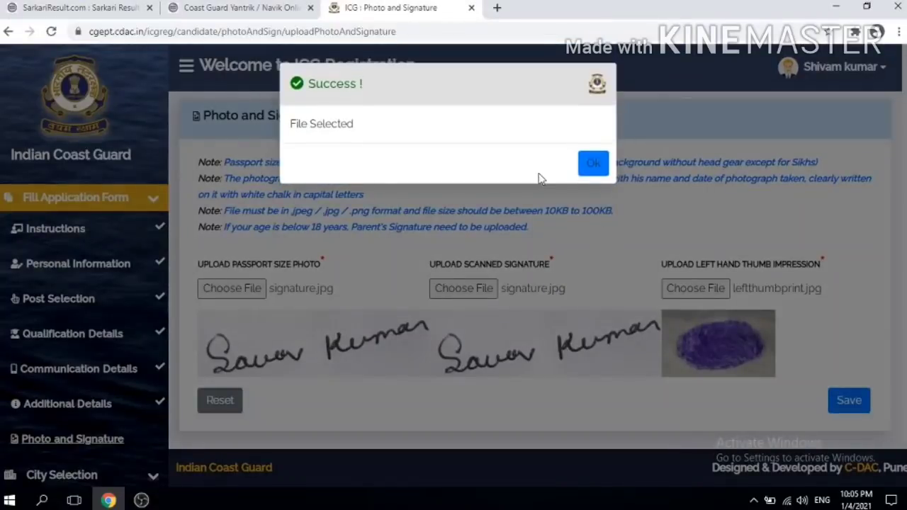
left_click(591, 163)
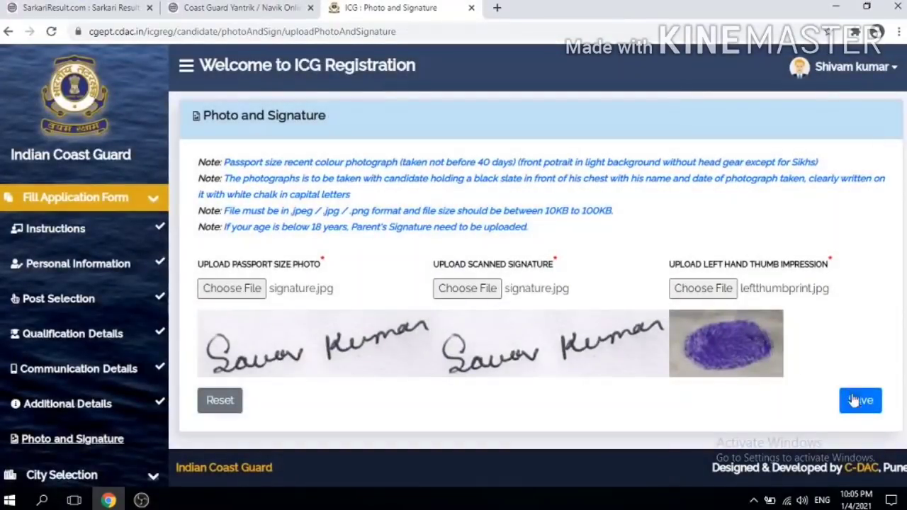
left_click(856, 401)
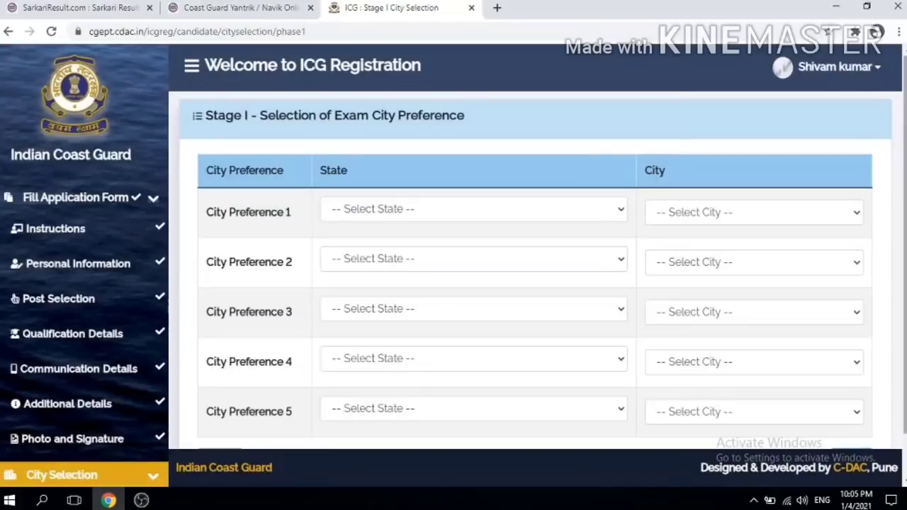
Step: Set City Preferences 1 and 2 to Patna and Gaya, both in Bihar
scroll(592, 171, "down", 1)
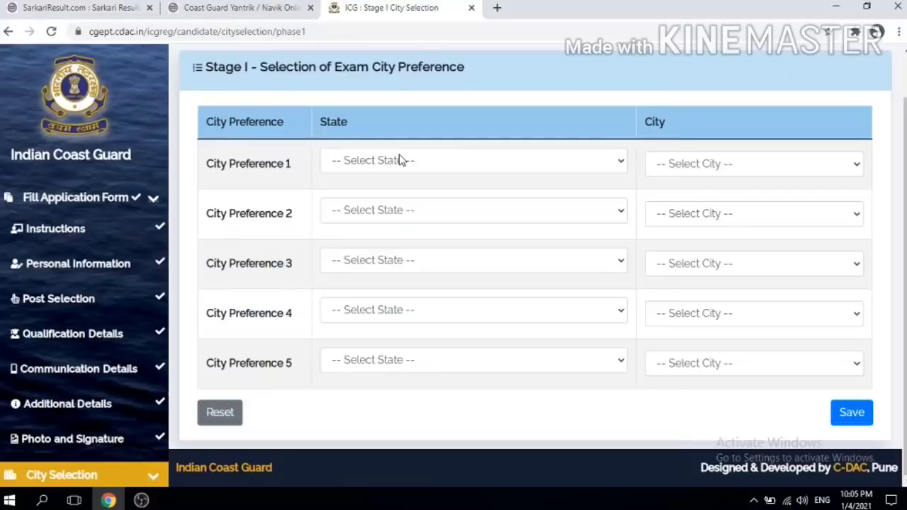
left_click(401, 161)
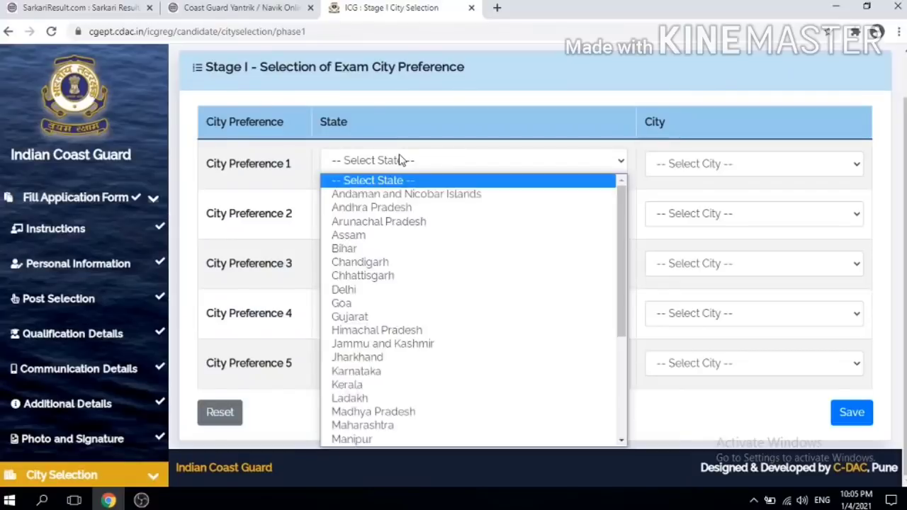
key("b")
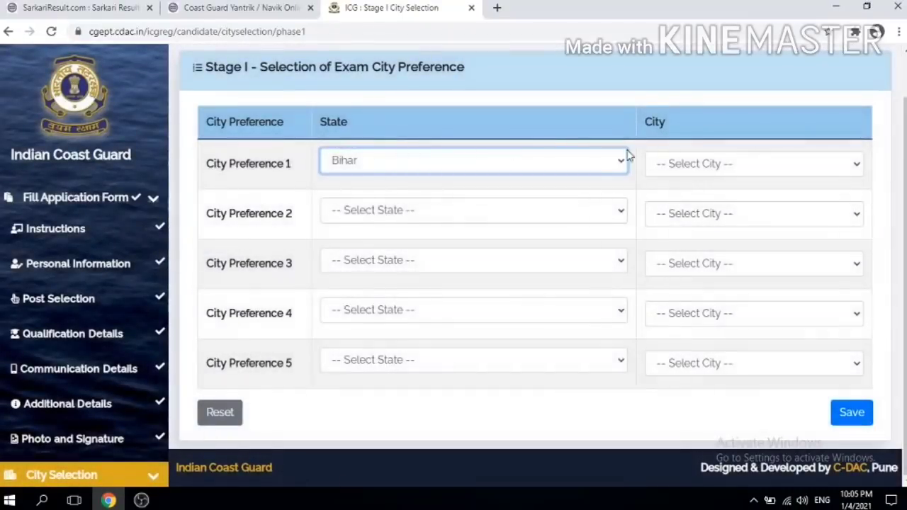
left_click(674, 164)
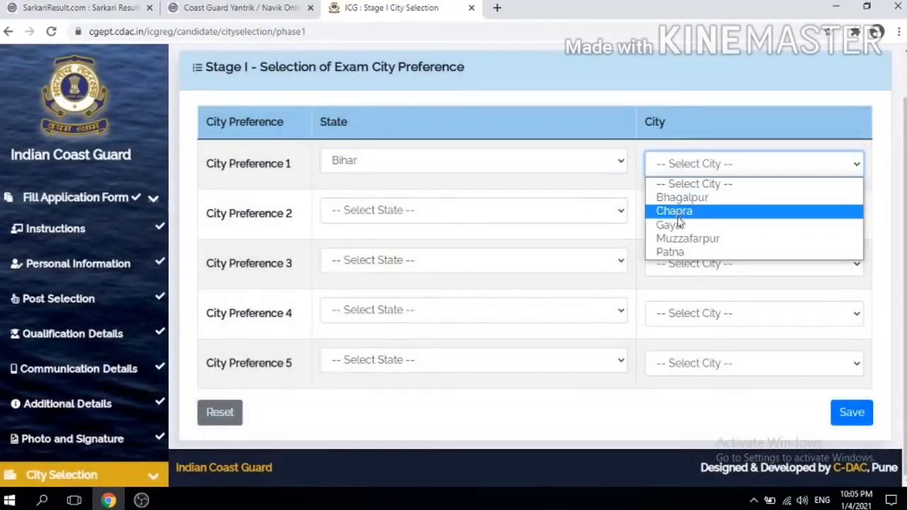
left_click(676, 253)
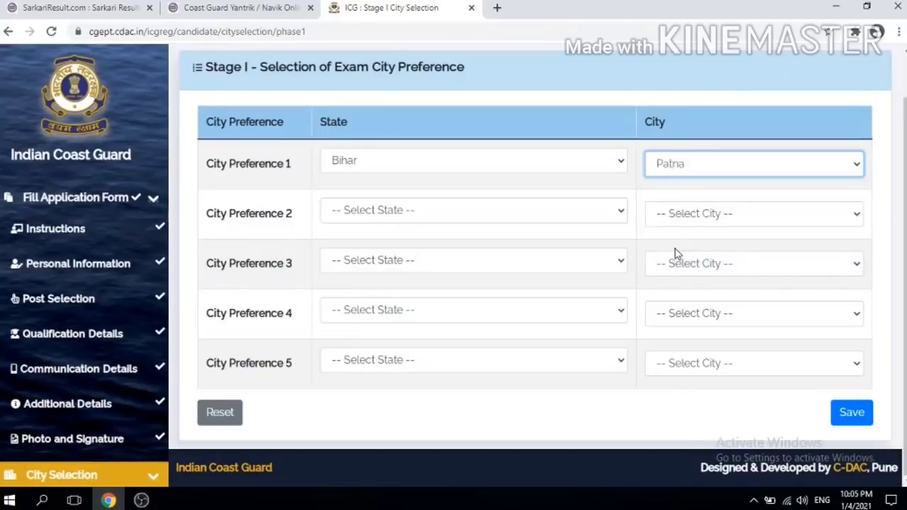
left_click(411, 209)
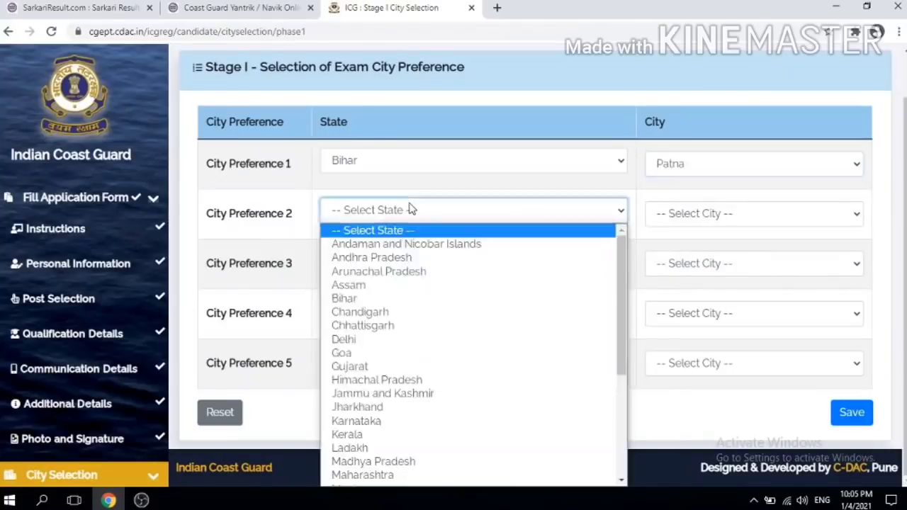
key("b")
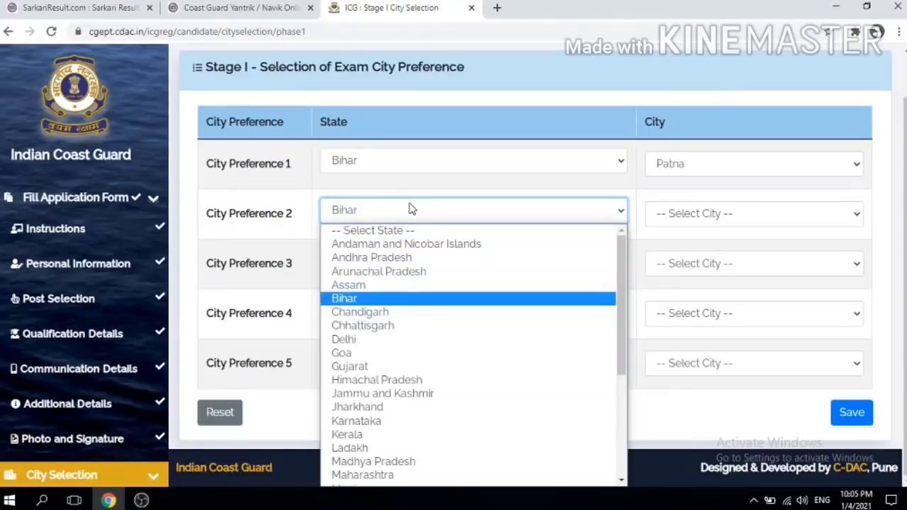
key("Return")
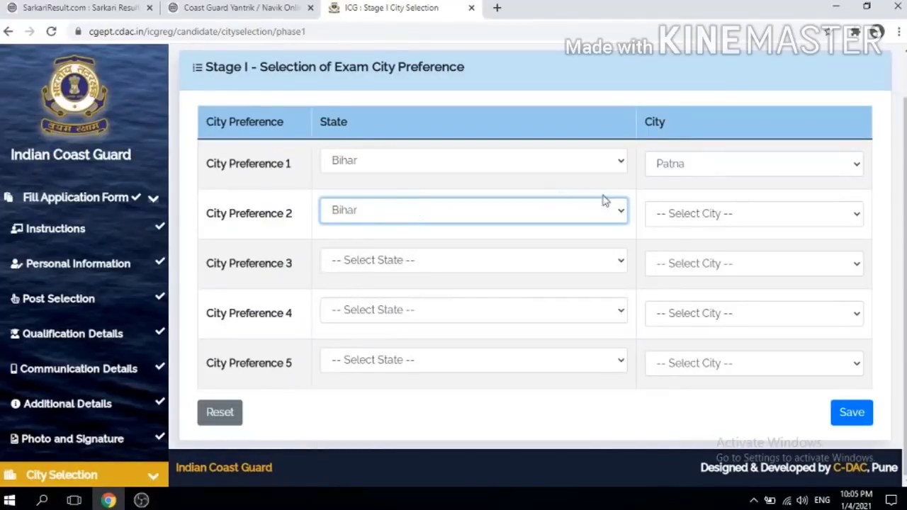
left_click(709, 221)
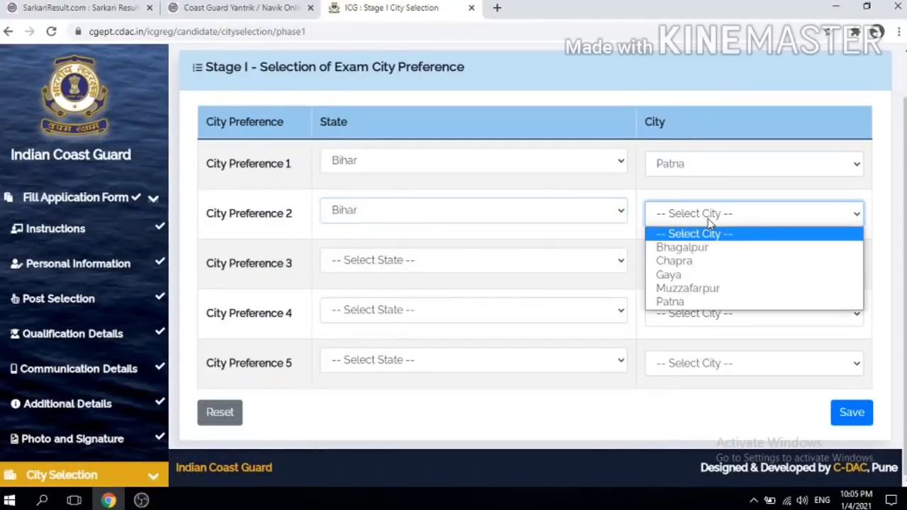
left_click(686, 275)
Step: Set City Preference 3 to Dehradun, Uttarakhand and Preference 4 to Chapra, Bihar
left_click(416, 267)
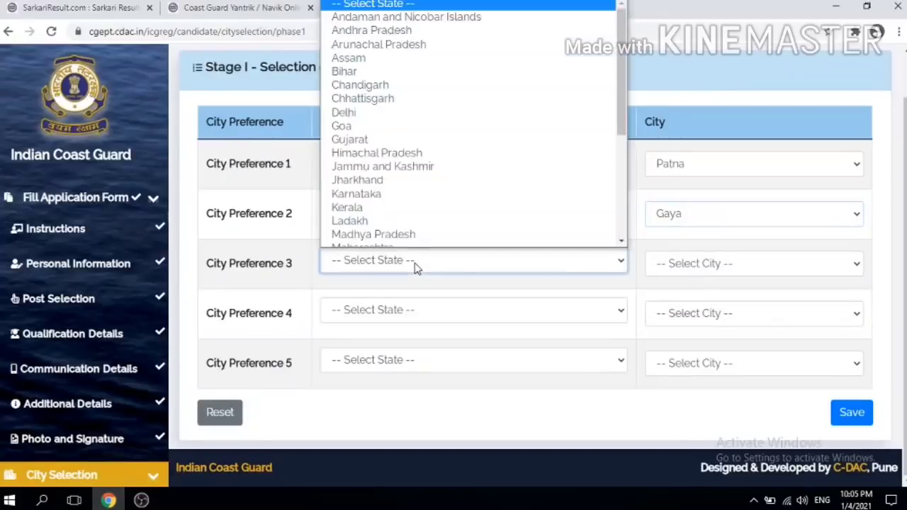
key("u")
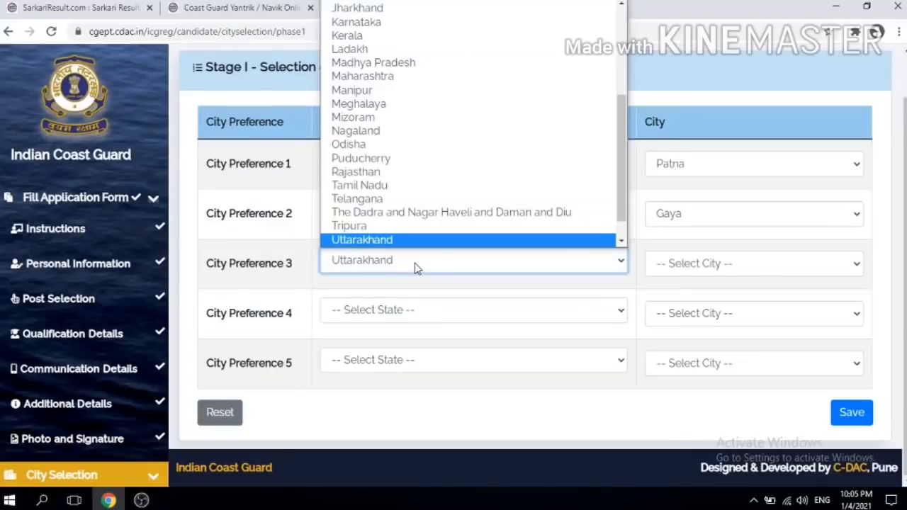
left_click(416, 266)
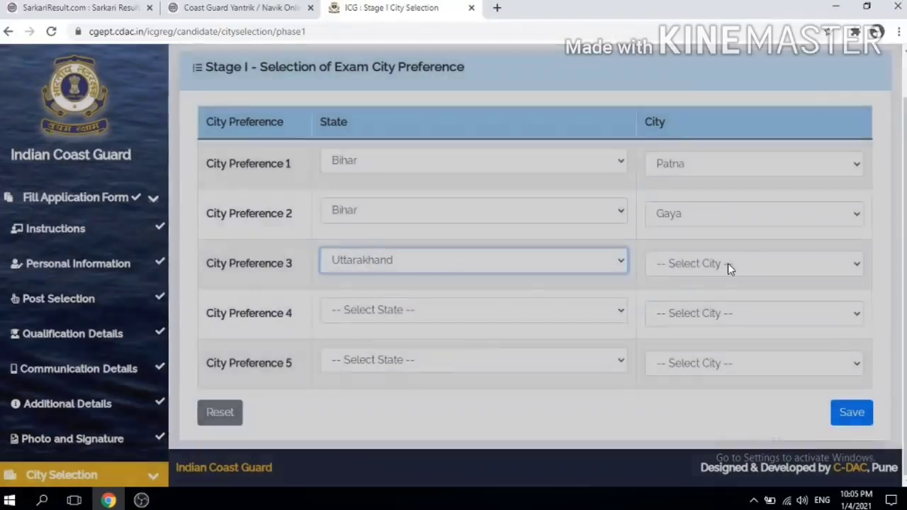
left_click(729, 265)
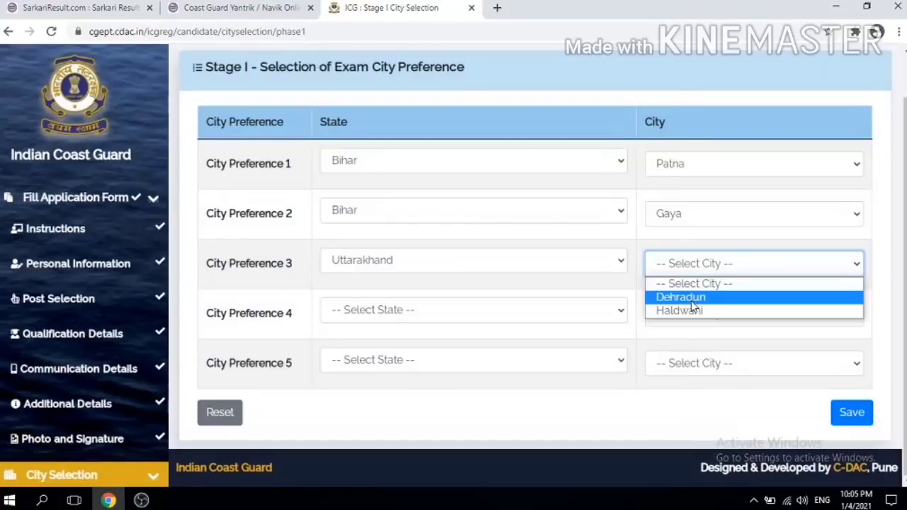
left_click(693, 298)
left_click(416, 312)
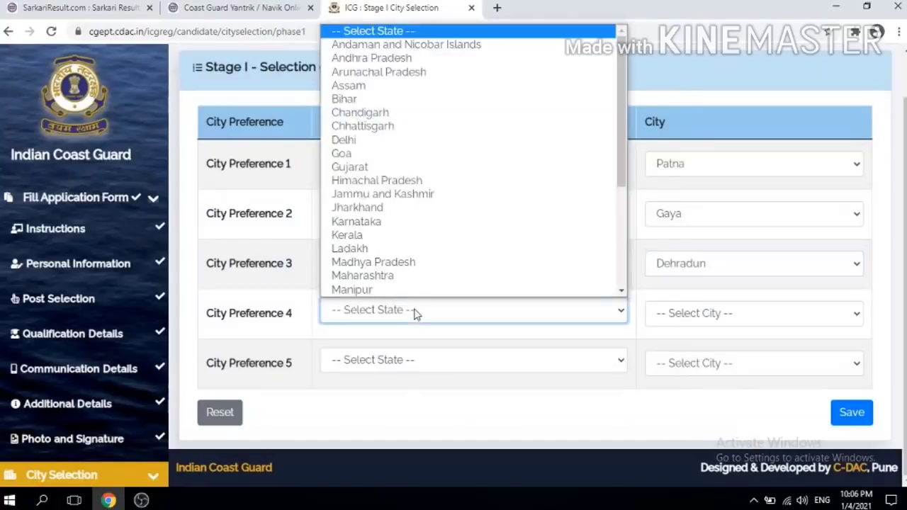
key("b")
left_click(415, 313)
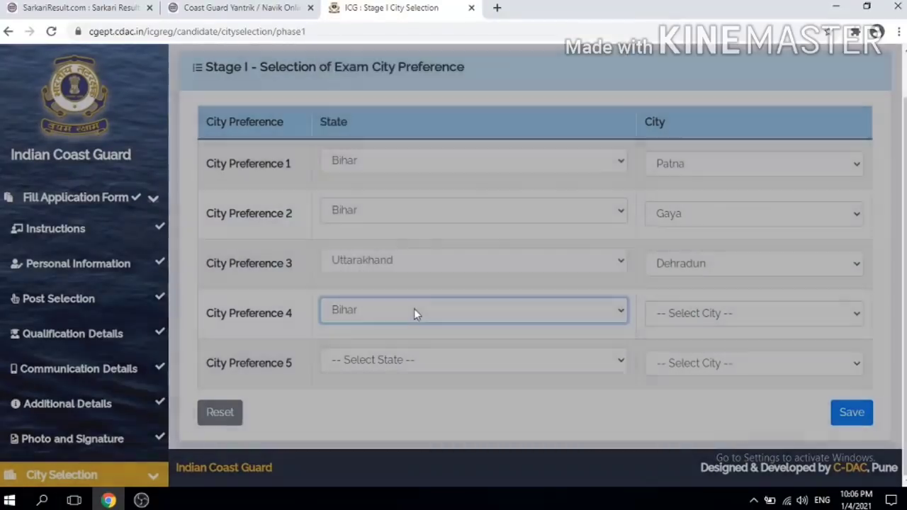
left_click(674, 319)
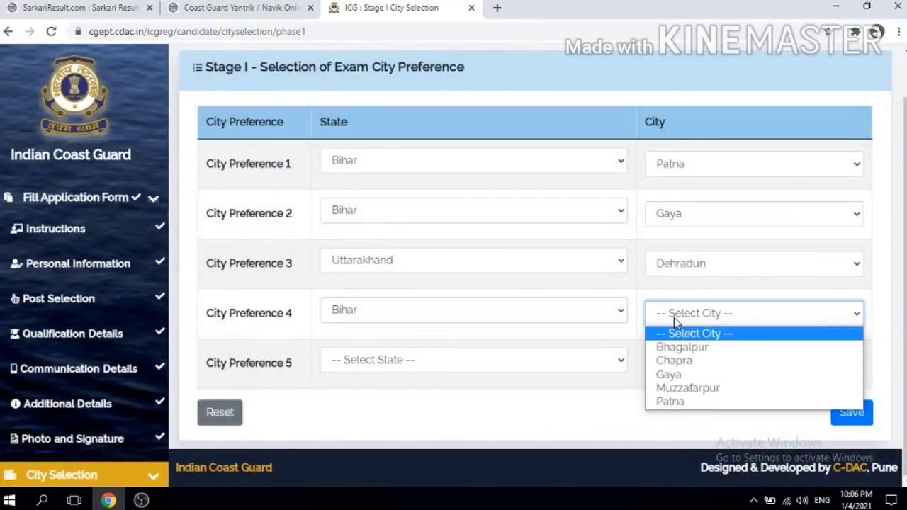
left_click(681, 363)
Step: Set Preference 5 to Gaya, Bihar and try saving the Stage I preferences
left_click(360, 361)
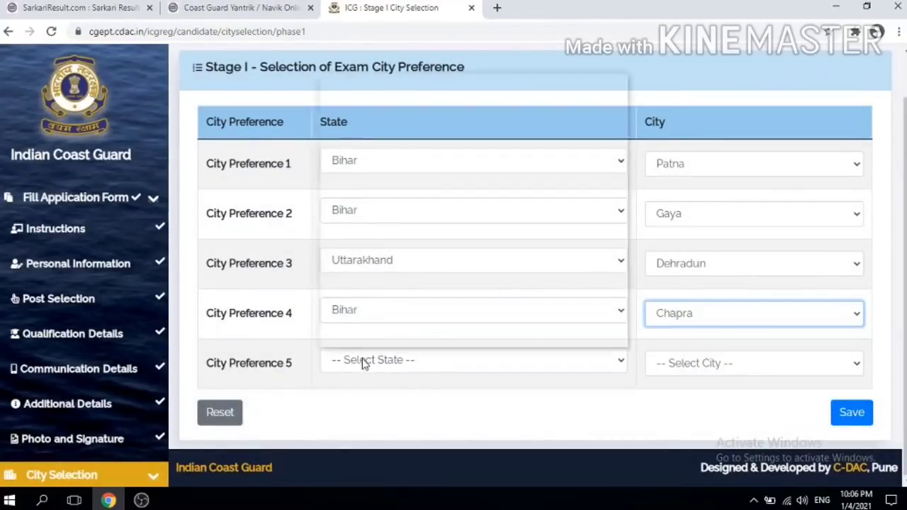
key("b")
left_click(362, 363)
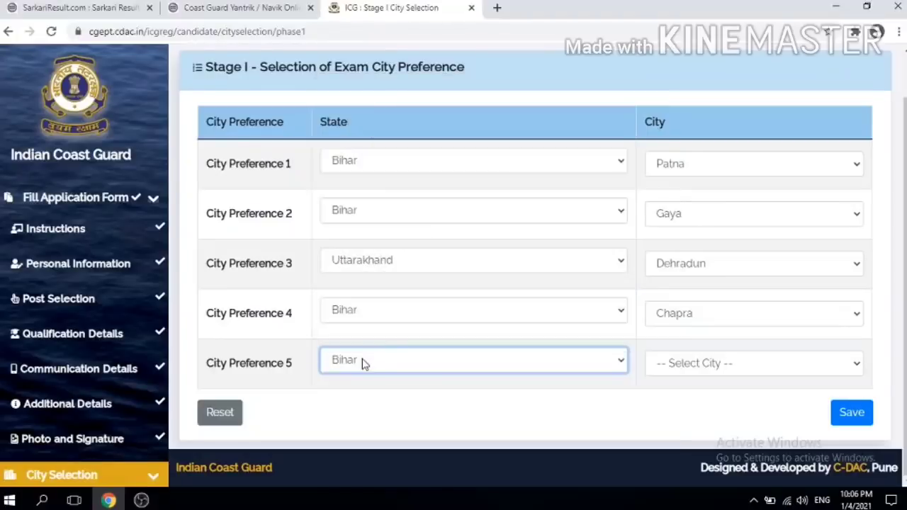
left_click(705, 373)
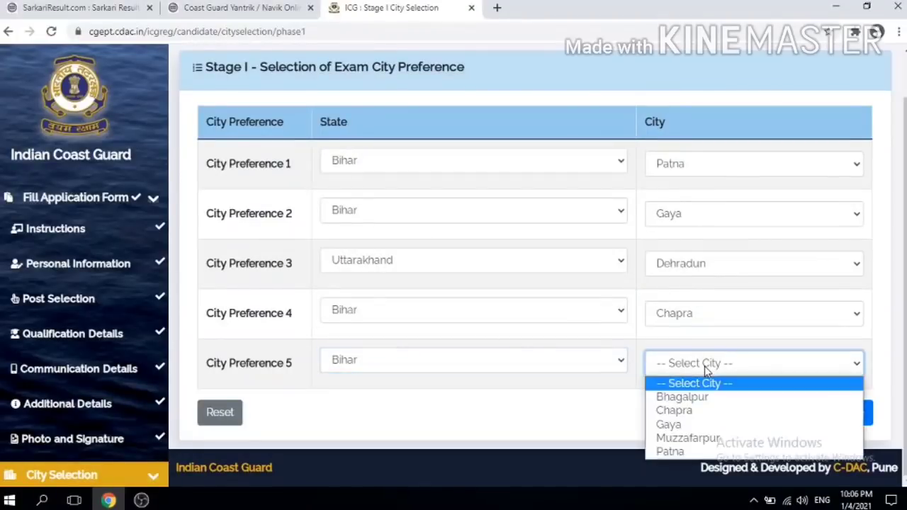
left_click(669, 425)
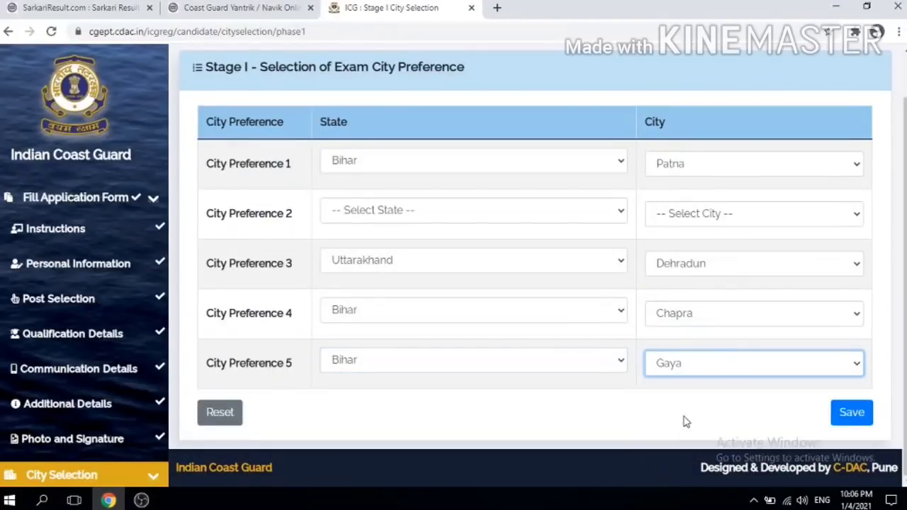
left_click(846, 416)
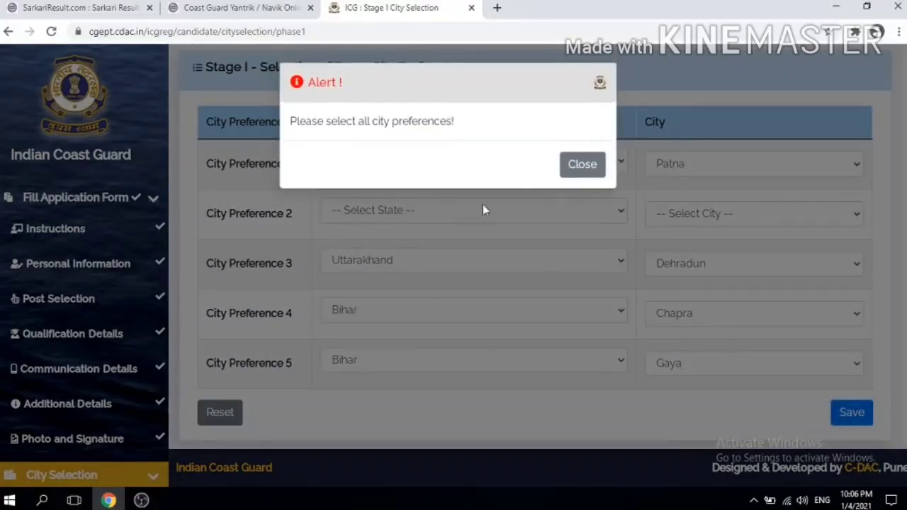
Step: After the incomplete-preferences alert, make Preference 2 Muzzafarpur, Bihar and save Stage I successfully
left_click(582, 165)
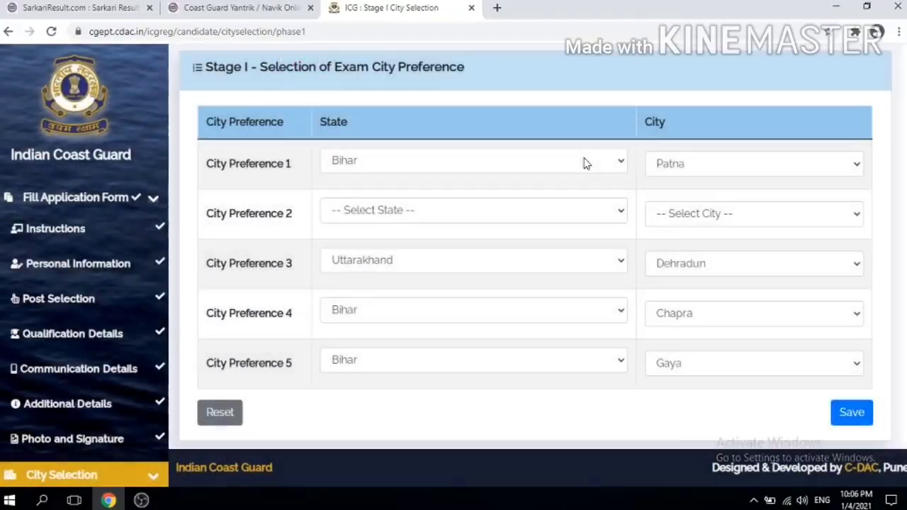
left_click(694, 214)
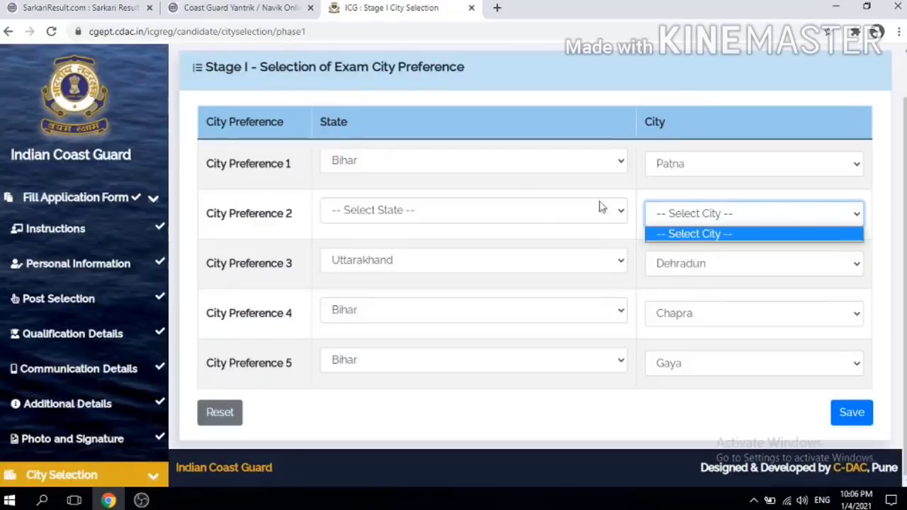
left_click(473, 217)
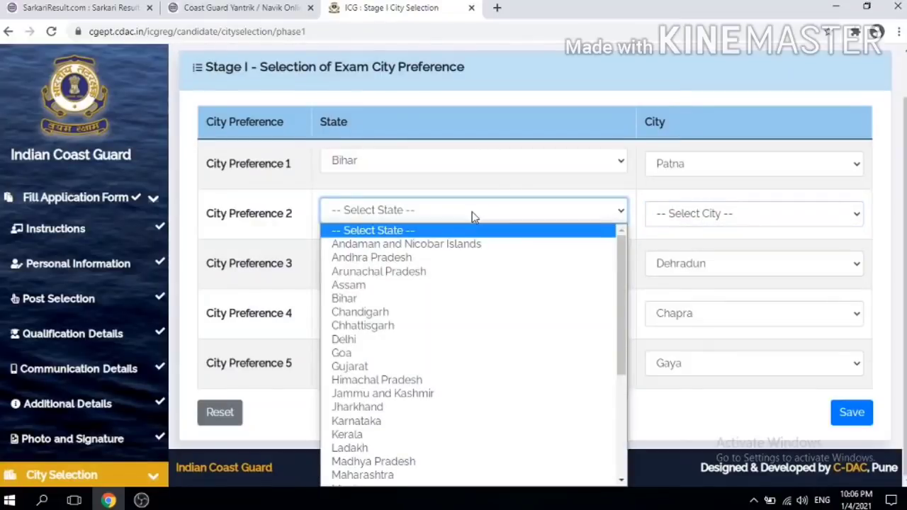
key("b")
left_click(473, 216)
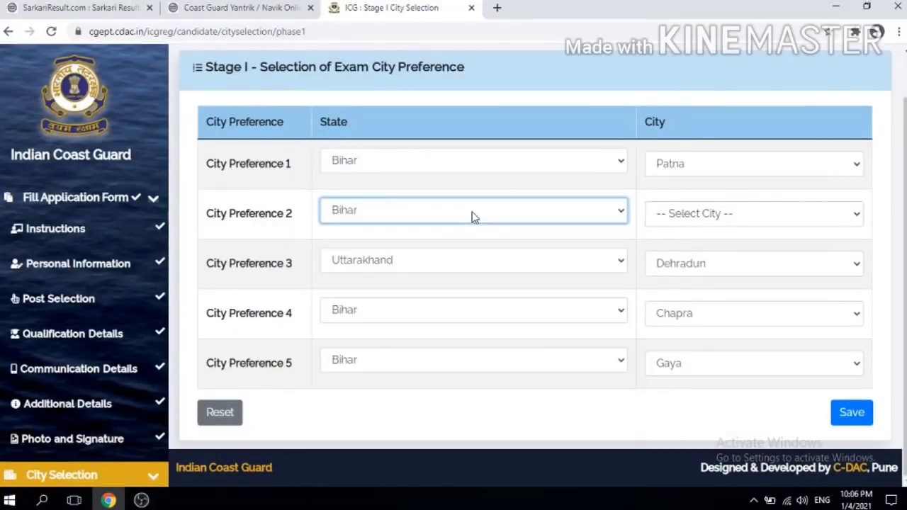
left_click(734, 215)
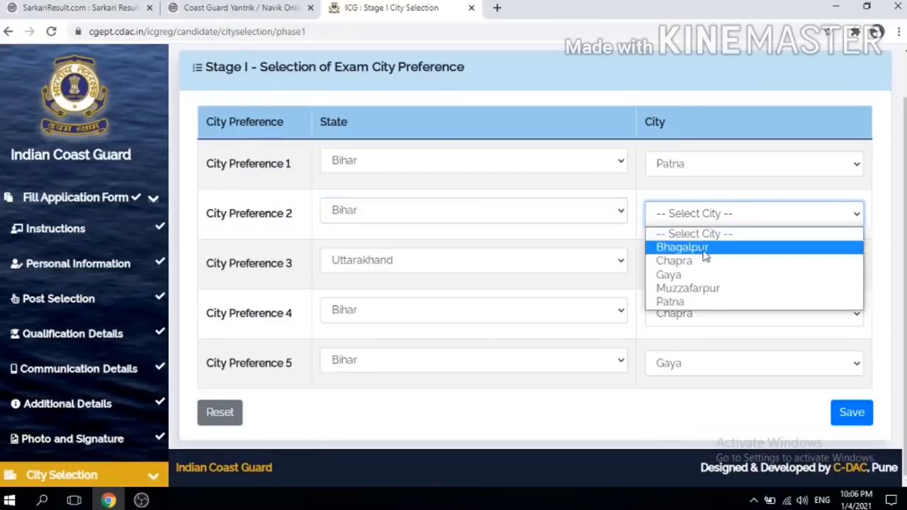
left_click(688, 289)
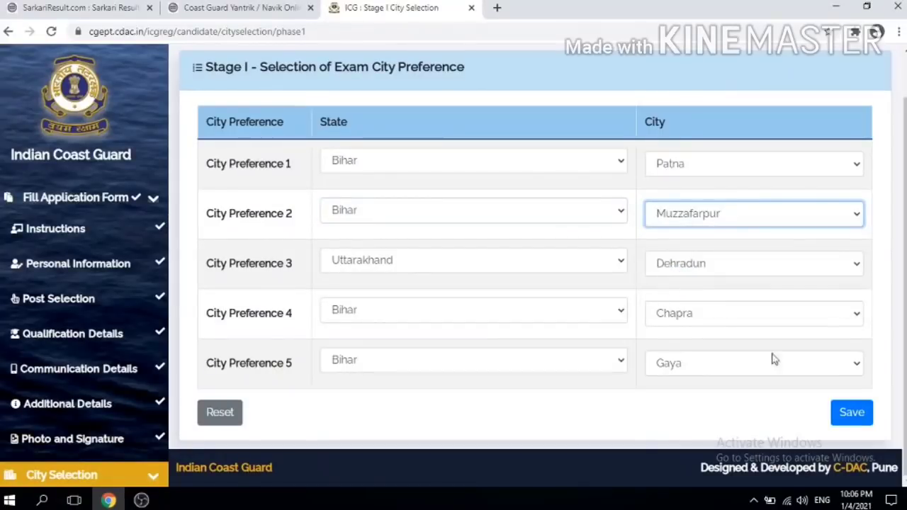
left_click(845, 414)
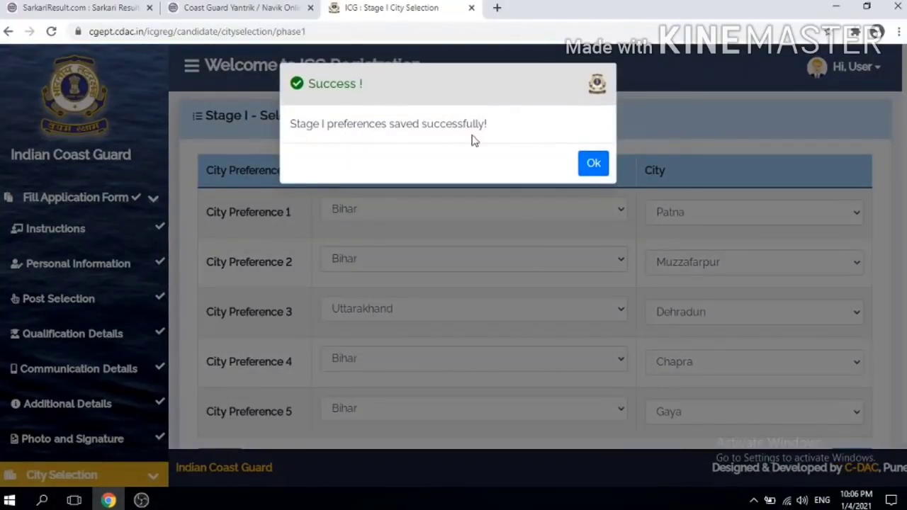
left_click(593, 169)
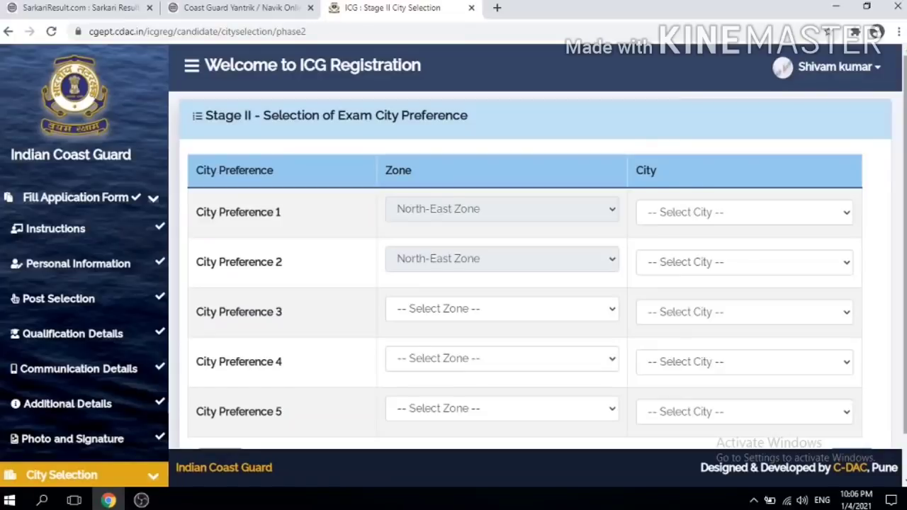
Step: Choose Kolkata and Bhubaneshwar in North-East Zone as Stage II Preferences 1 and 2
scroll(537, 260, "down", 1)
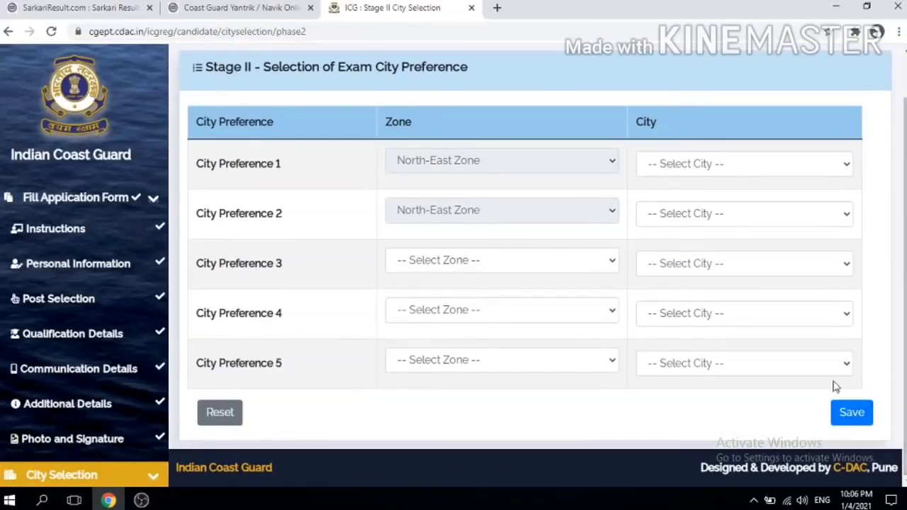
left_click(838, 411)
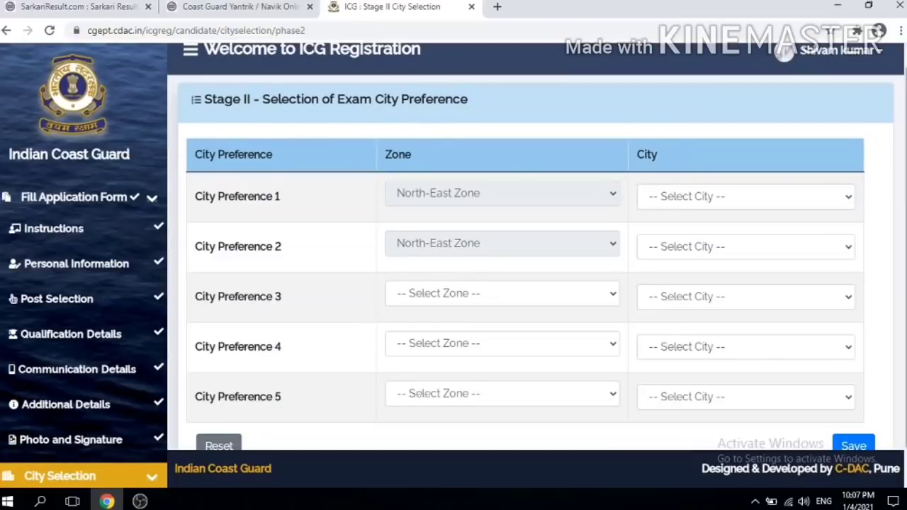
scroll(900, 184, "up", 1)
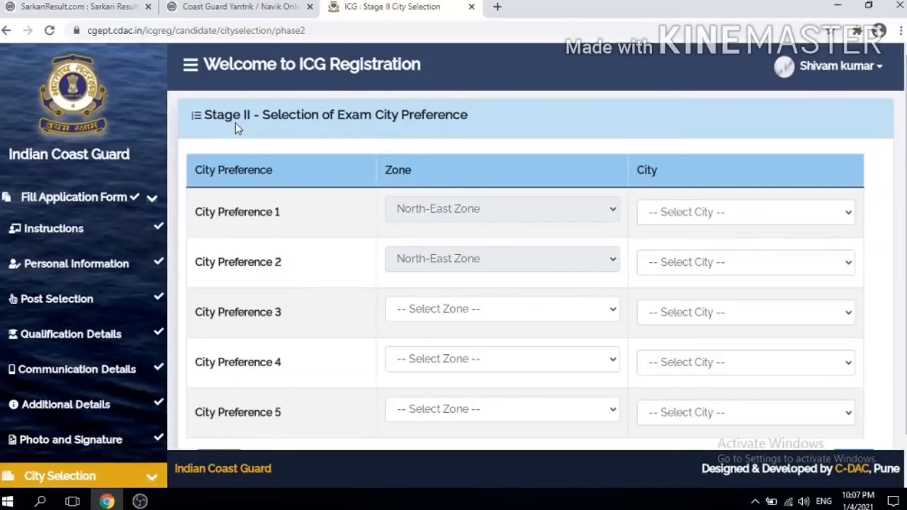
left_click(459, 217)
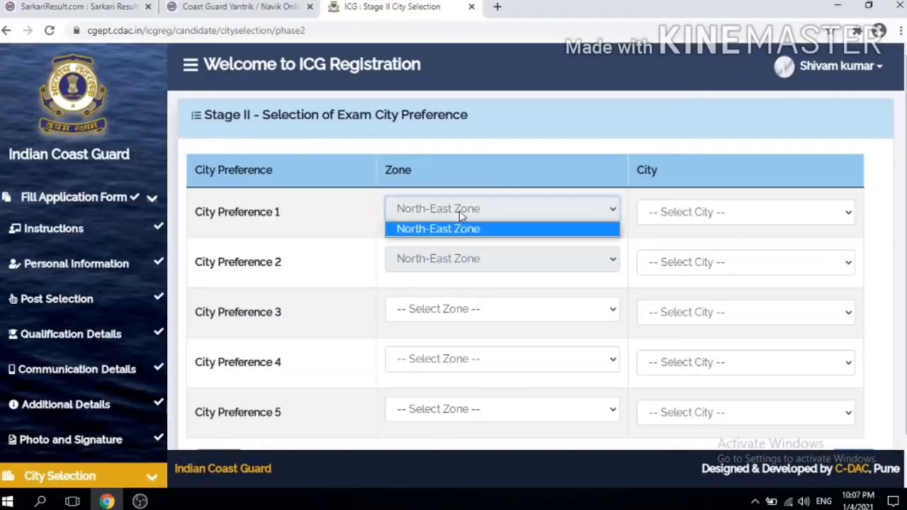
left_click(464, 229)
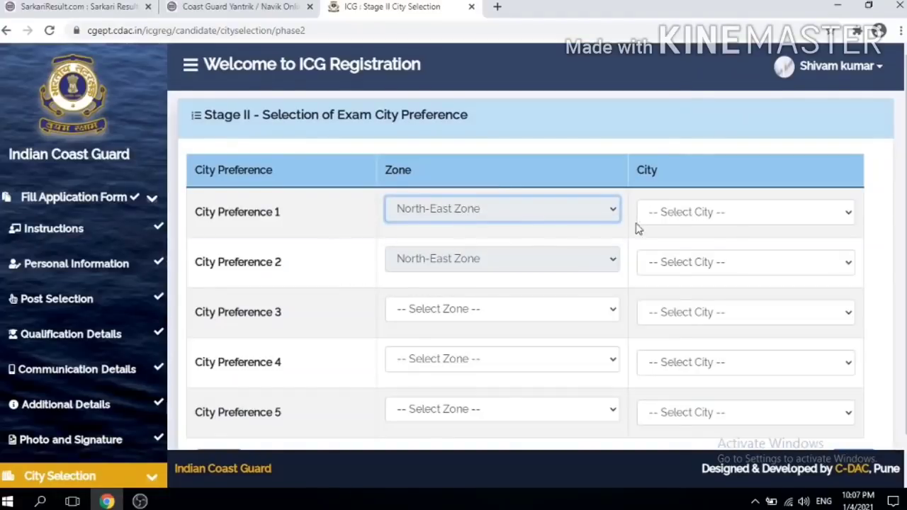
left_click(678, 212)
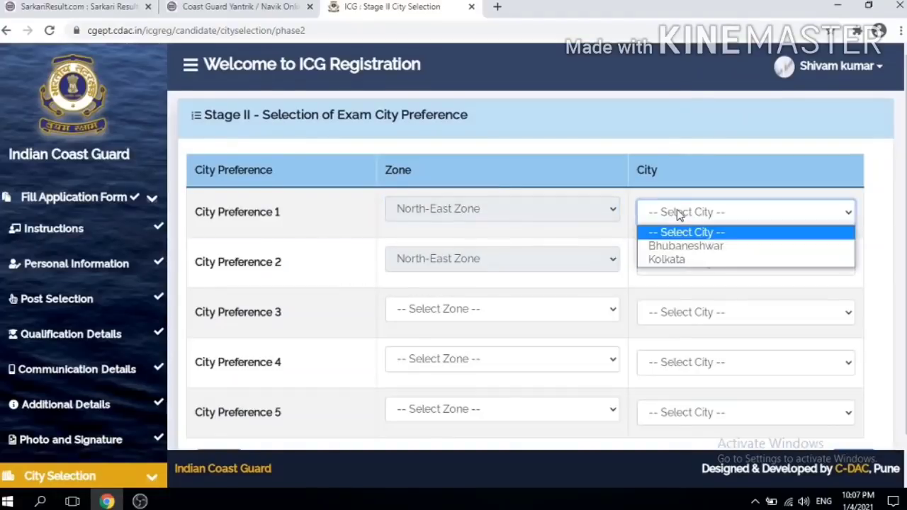
left_click(662, 259)
left_click(675, 263)
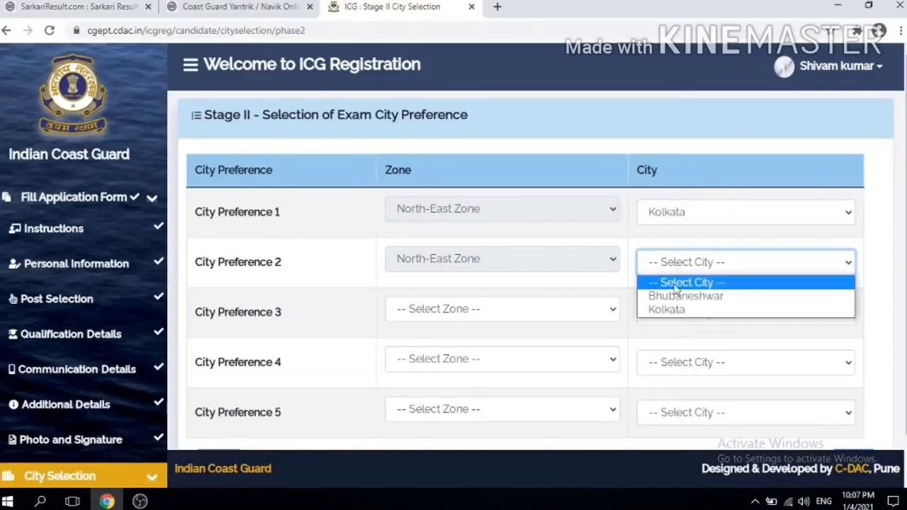
left_click(676, 294)
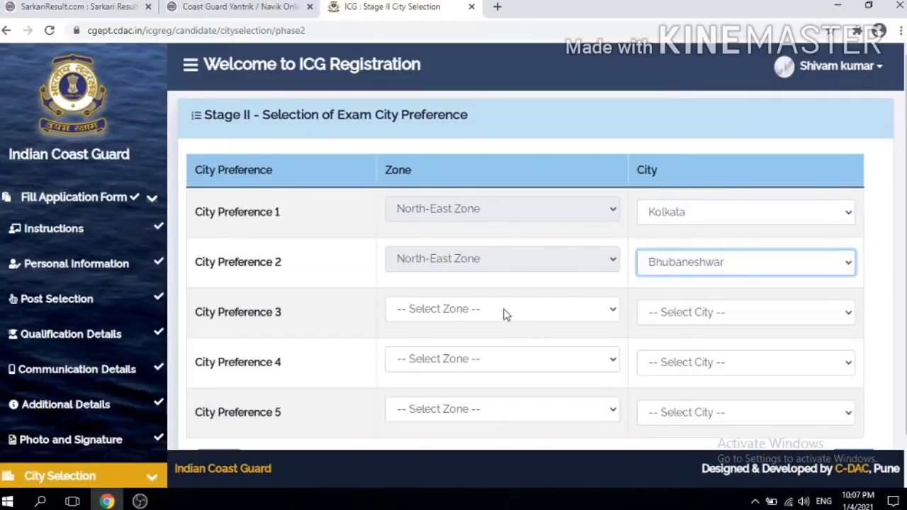
Step: Set Preference 3 to East Zone/Chennai and Preference 4 to North-West Zone/Gandhinagar
scroll(904, 255, "down", 1)
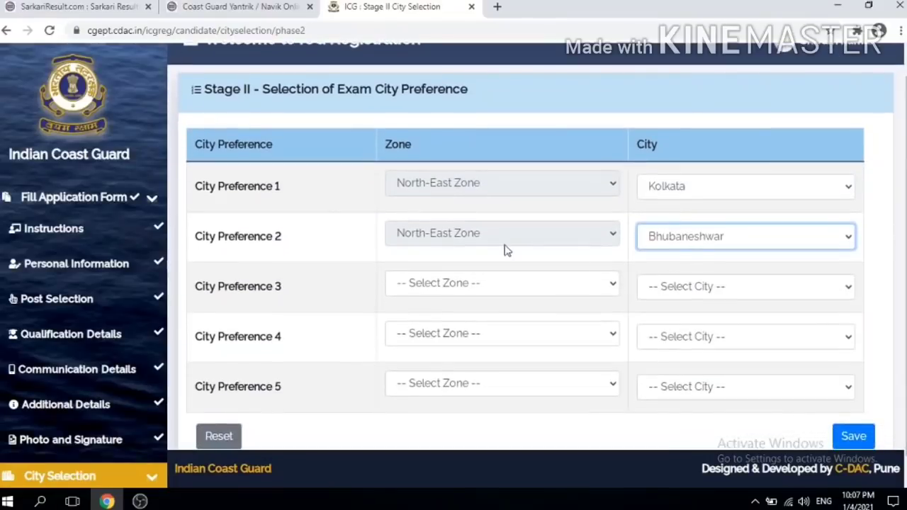
left_click(450, 287)
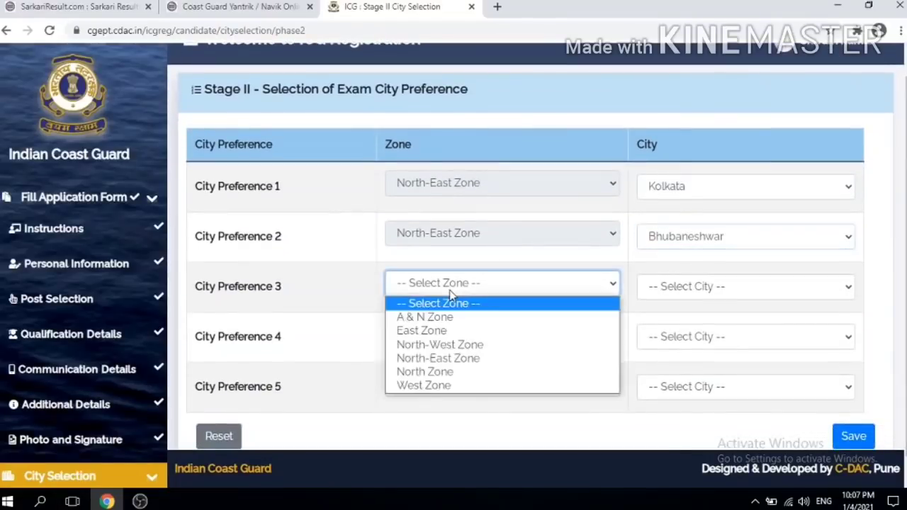
left_click(435, 332)
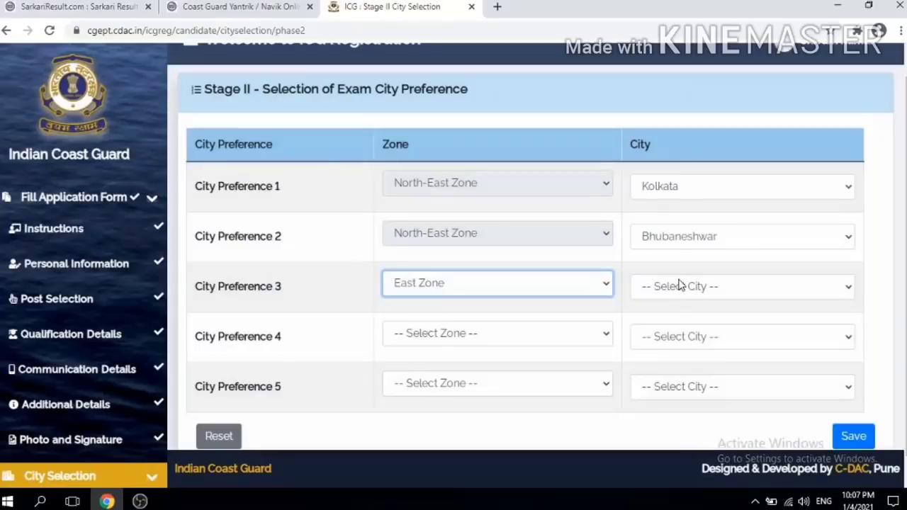
left_click(675, 286)
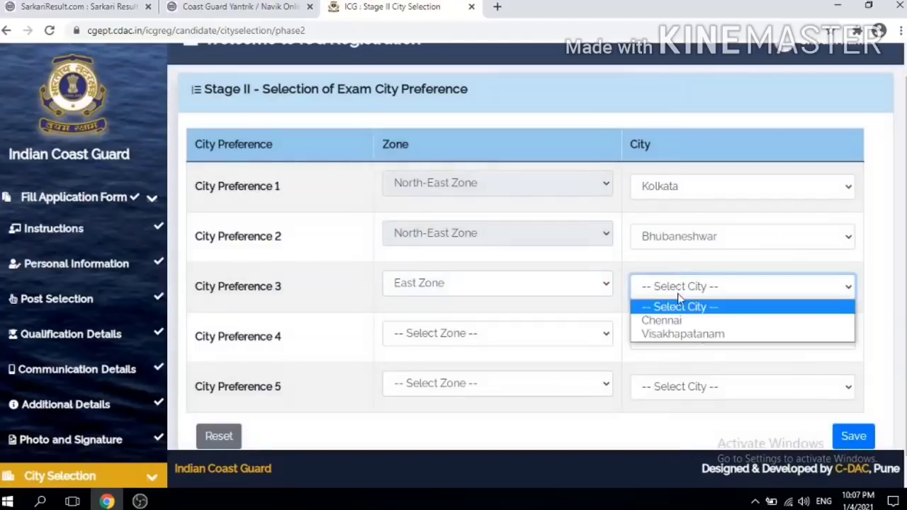
left_click(670, 320)
left_click(486, 336)
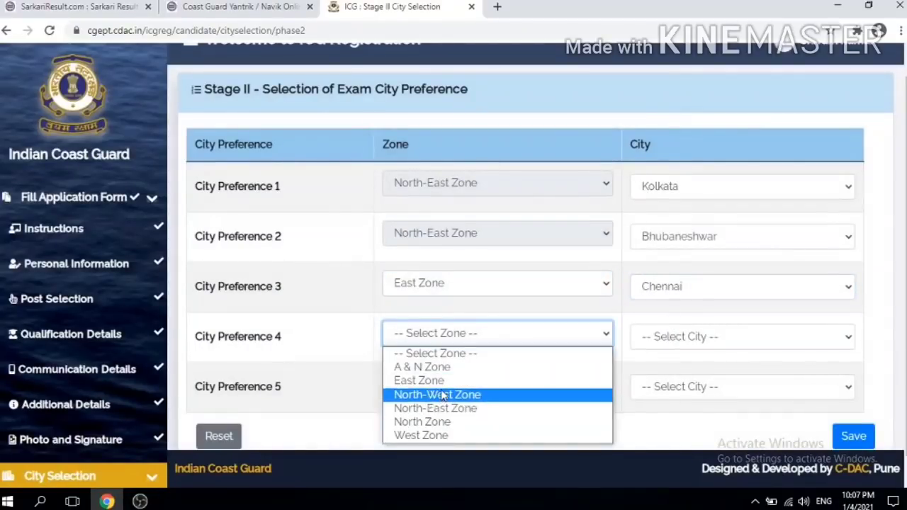
left_click(442, 396)
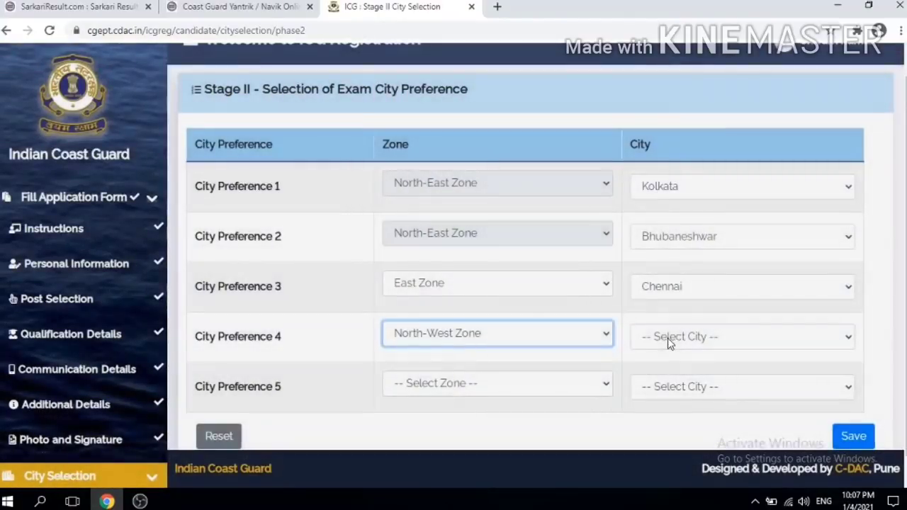
left_click(669, 338)
left_click(669, 370)
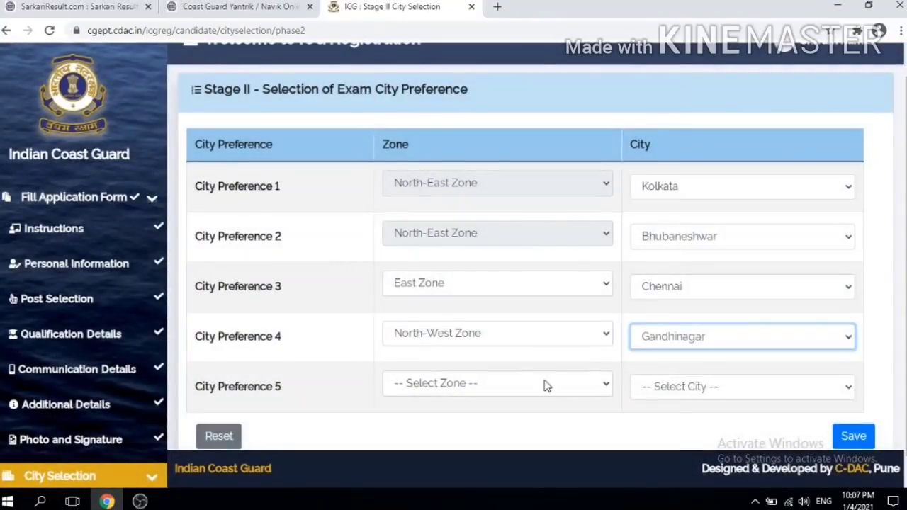
Step: Set Preference 5 to West Zone/Kochi and save the Stage II preferences
left_click(546, 385)
left_click(443, 367)
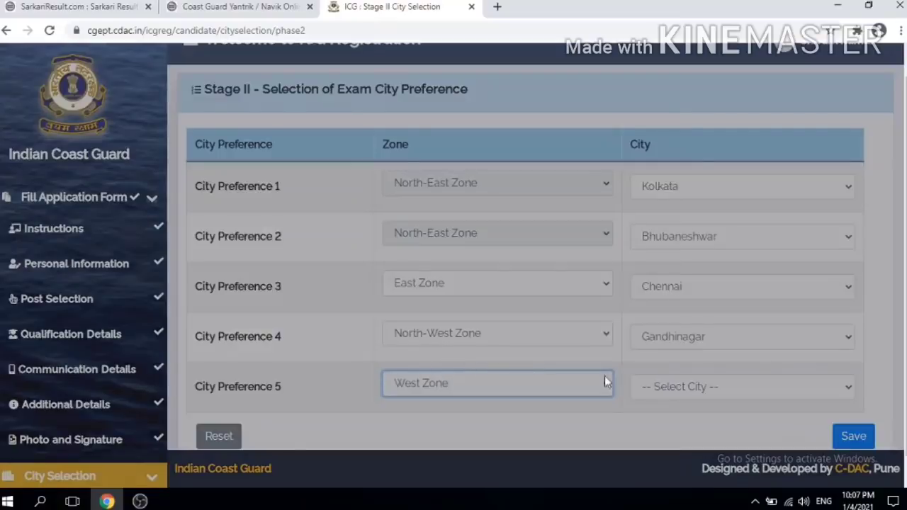
left_click(671, 395)
left_click(671, 394)
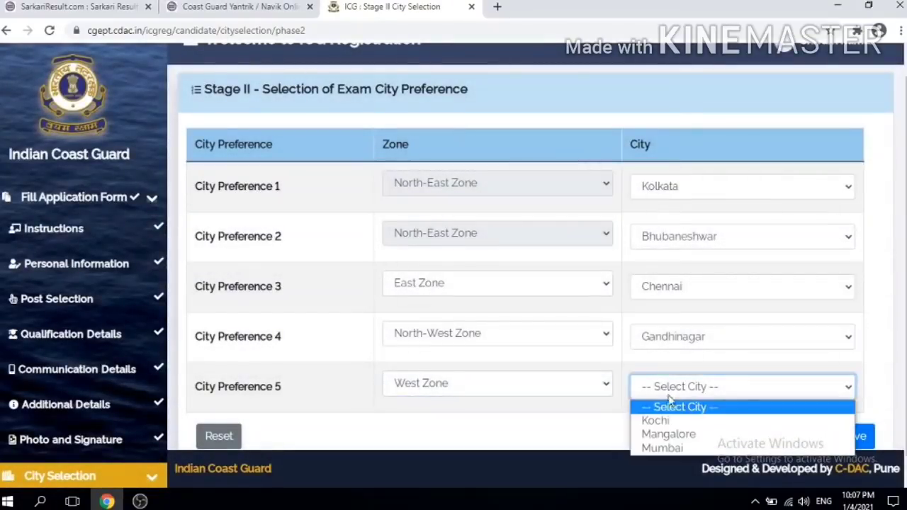
left_click(669, 422)
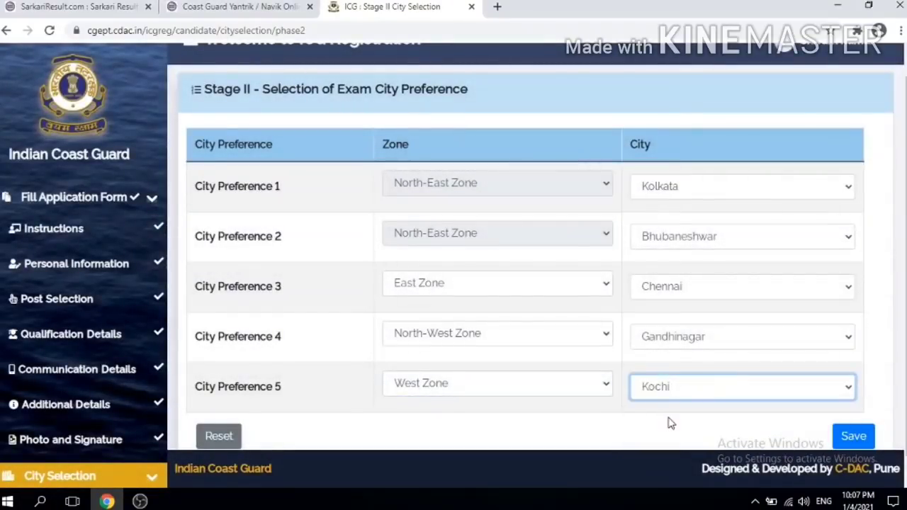
left_click(843, 440)
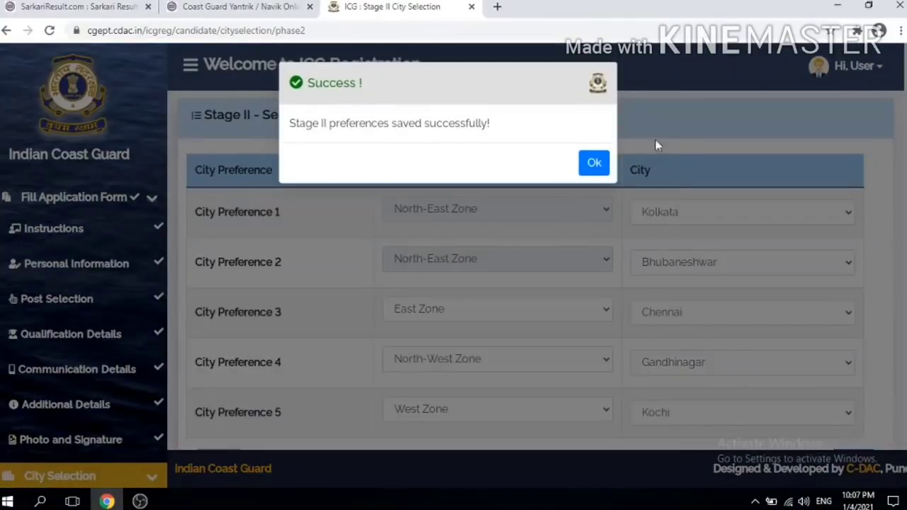
Step: Acknowledge the Stage II save and scroll the application preview down to the Information section
left_click(592, 163)
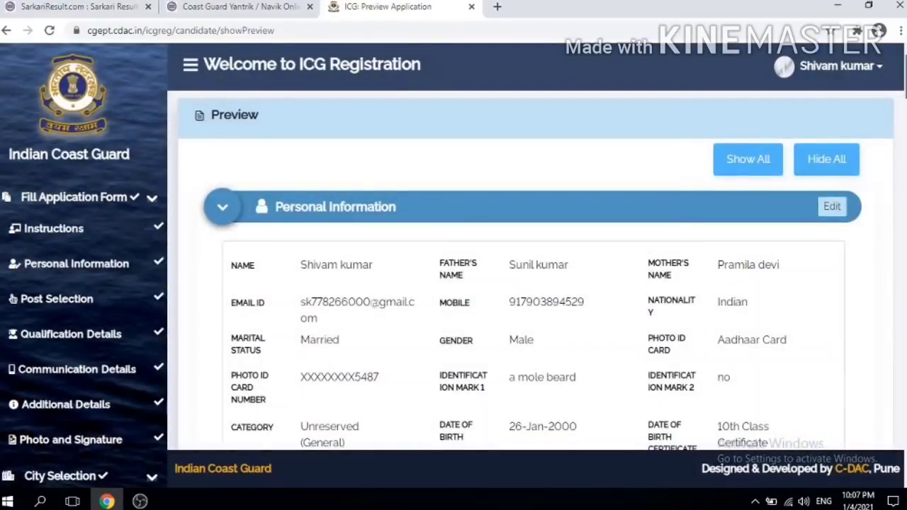
scroll(532, 283, "down", 2)
scroll(515, 248, "down", 15)
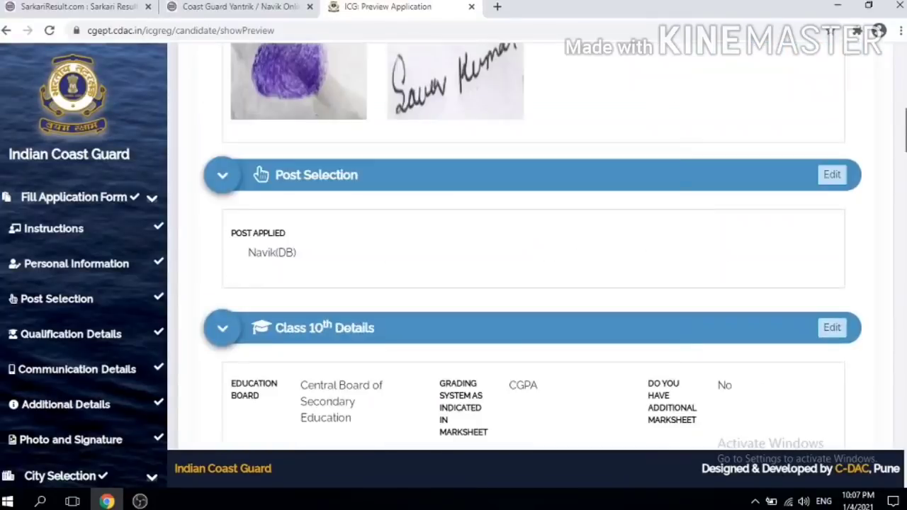
scroll(515, 248, "down", 12)
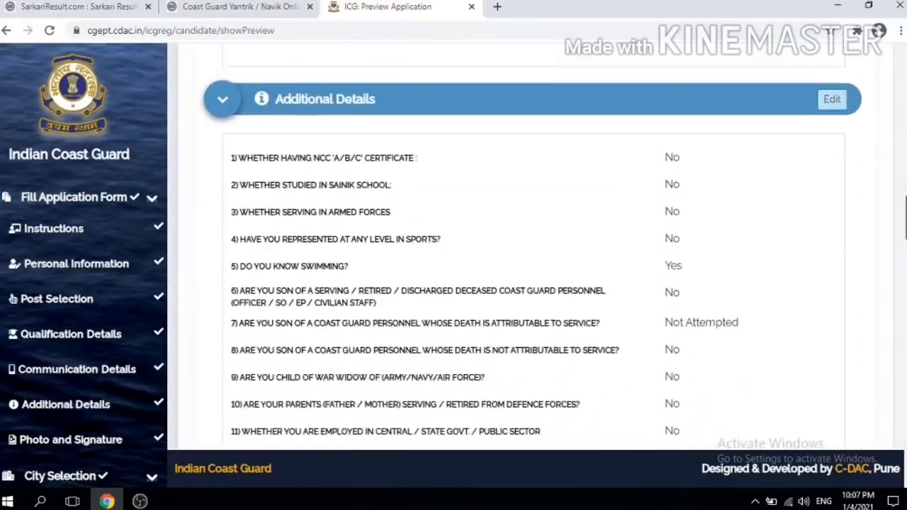
scroll(514, 248, "down", 7)
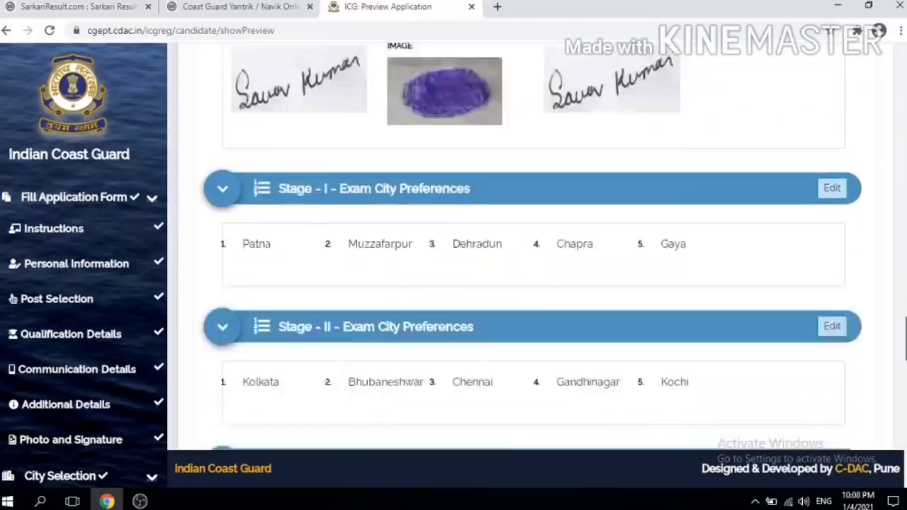
scroll(514, 248, "down", 10)
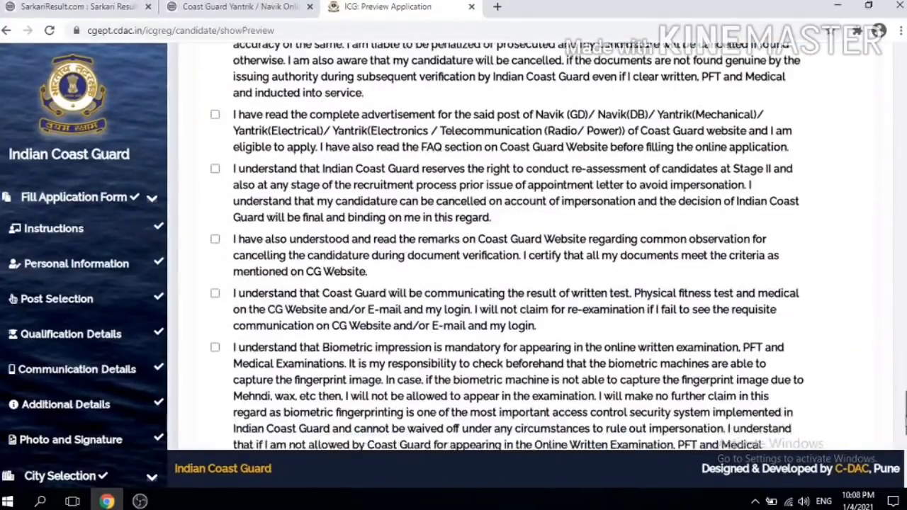
scroll(515, 248, "up", 15)
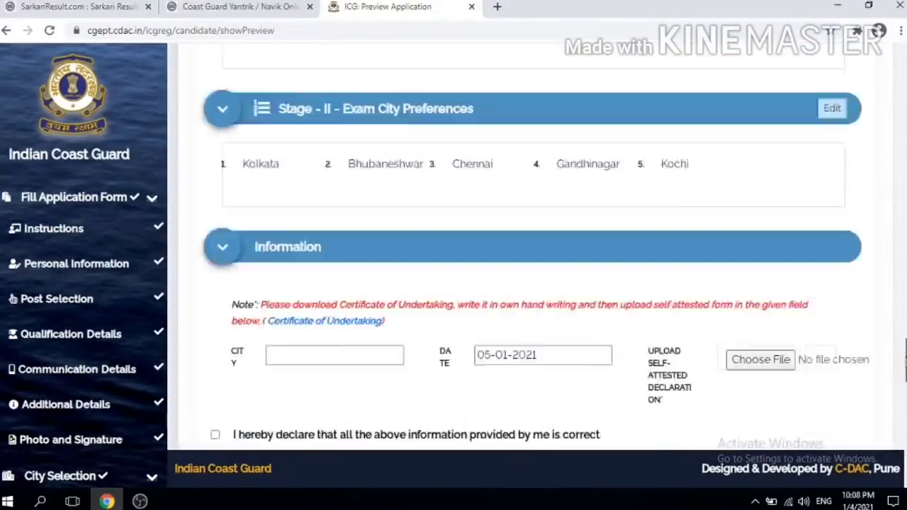
scroll(514, 248, "down", 2)
scroll(833, 367, "down", 1)
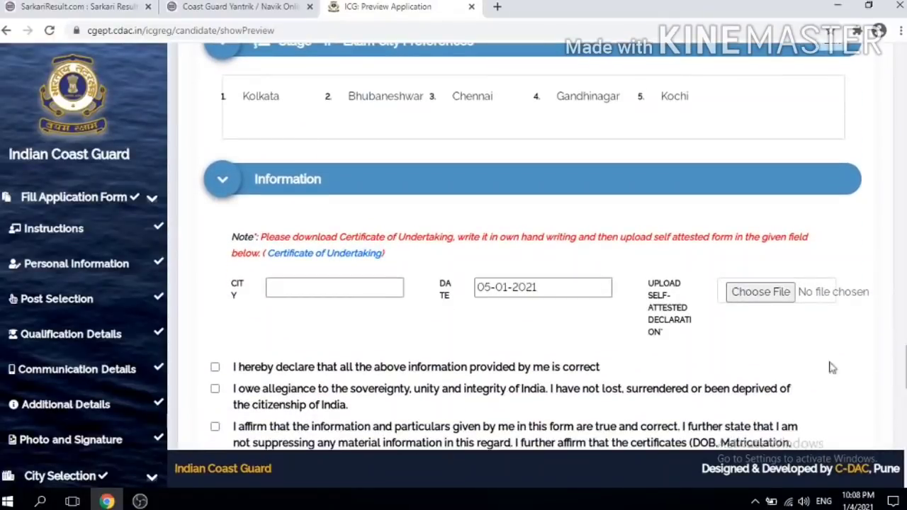
Step: Enter patna as the declaration city, tick the first declaration, and download the Certificate of Undertaking
left_click(320, 280)
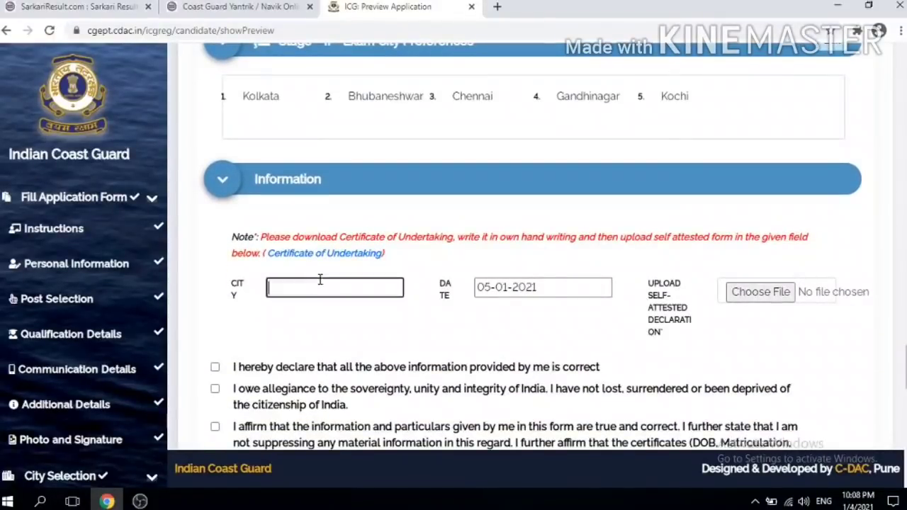
type("patna")
scroll(532, 283, "down", 1)
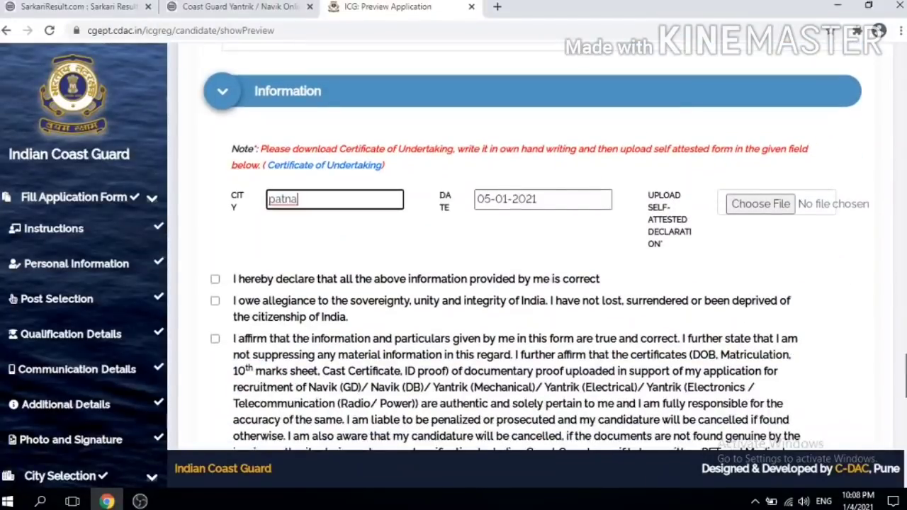
left_click(215, 279)
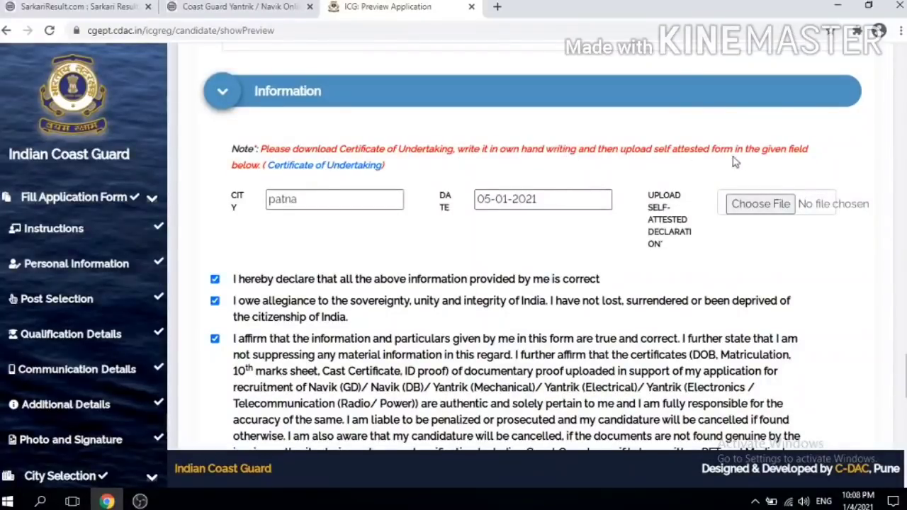
left_click(327, 169)
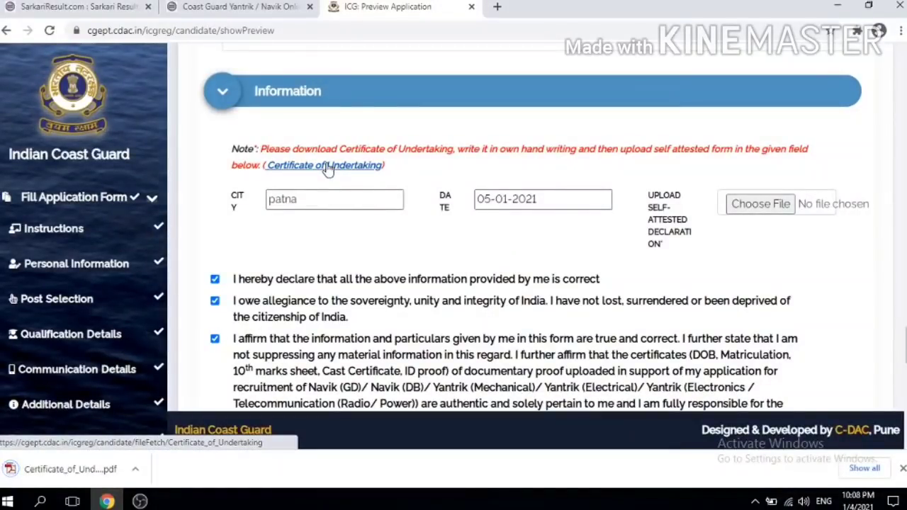
Step: View both pages of the downloaded Certificate of Undertaking PDF, then go back to the preview
left_click(68, 469)
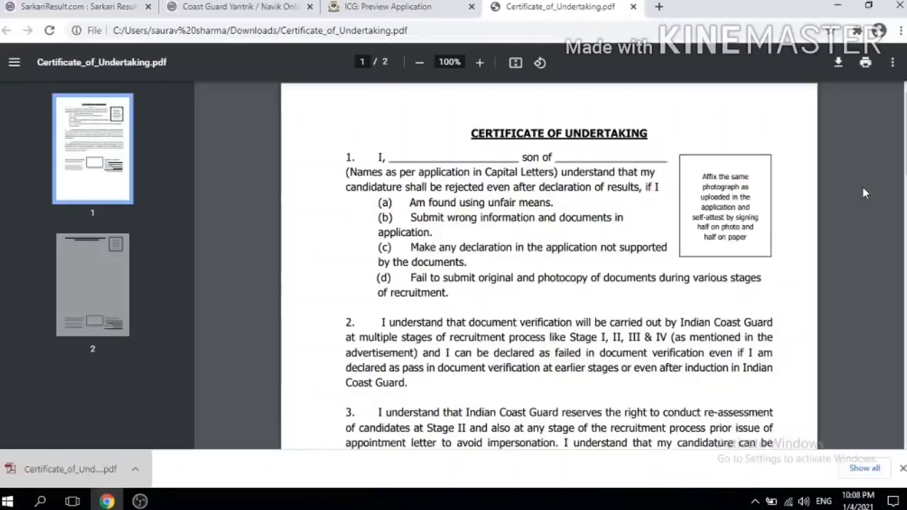
scroll(549, 283, "down", 6)
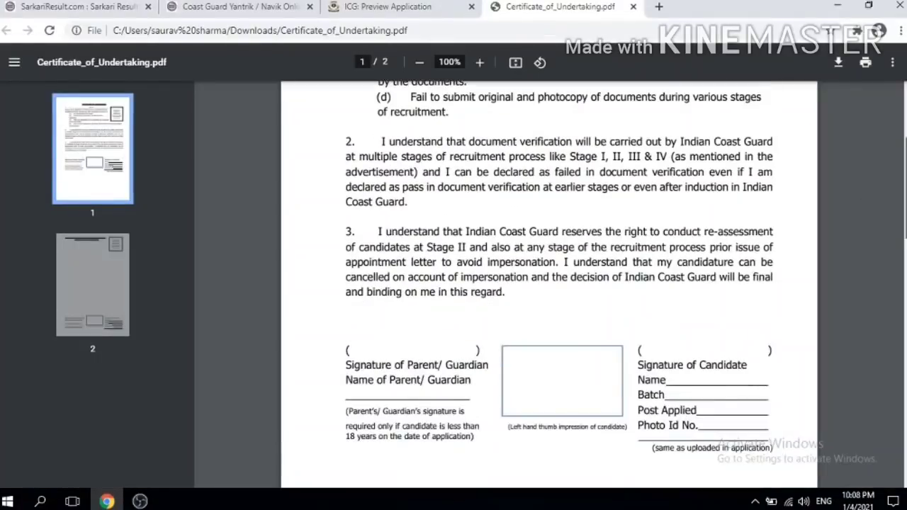
scroll(549, 284, "down", 6)
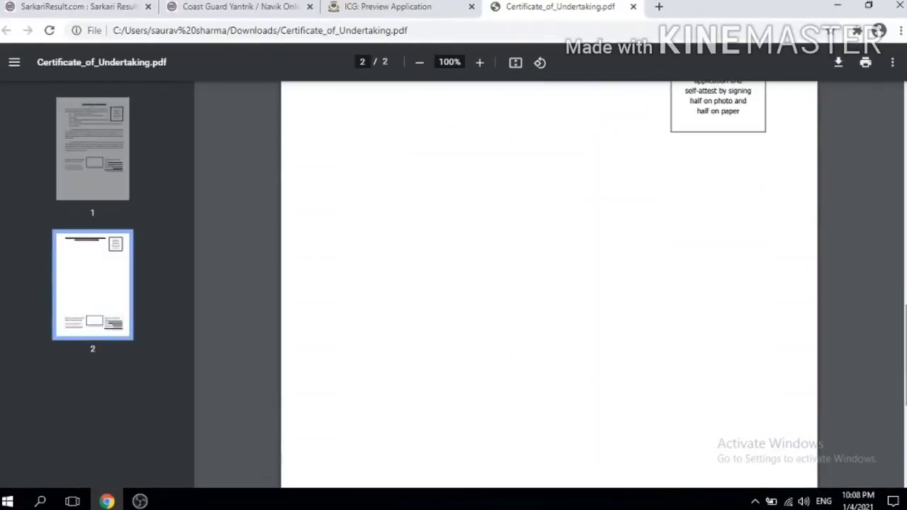
left_click(433, 6)
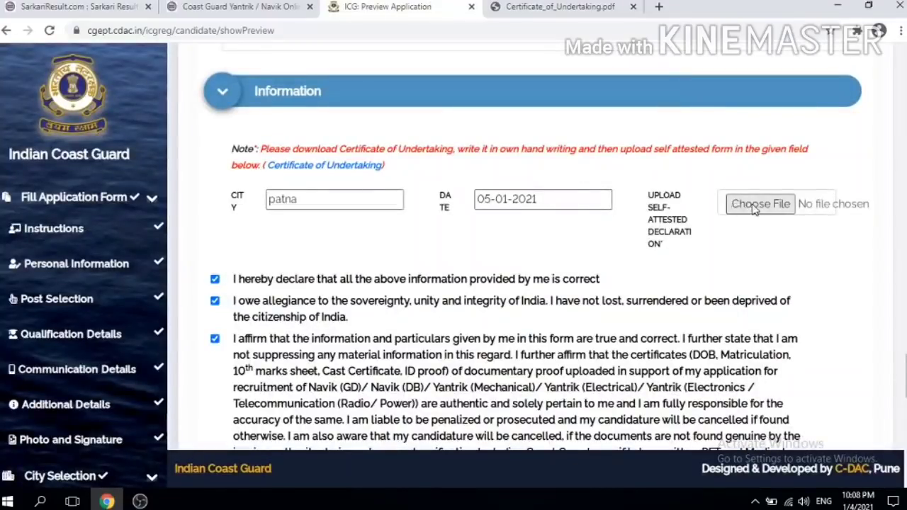
Step: Upload RIGHTTHUMB.jpg as the self-attested declaration and accept the file-selected message
left_click(756, 205)
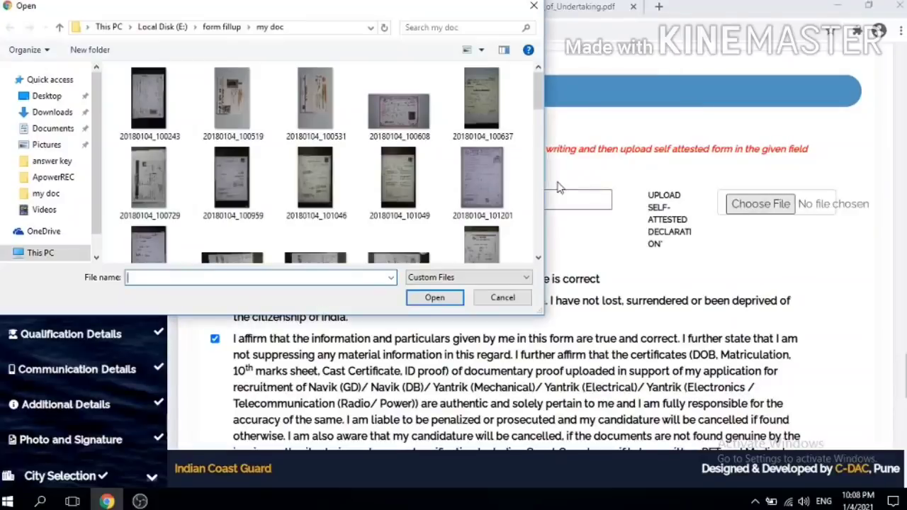
scroll(474, 99, "down", 10)
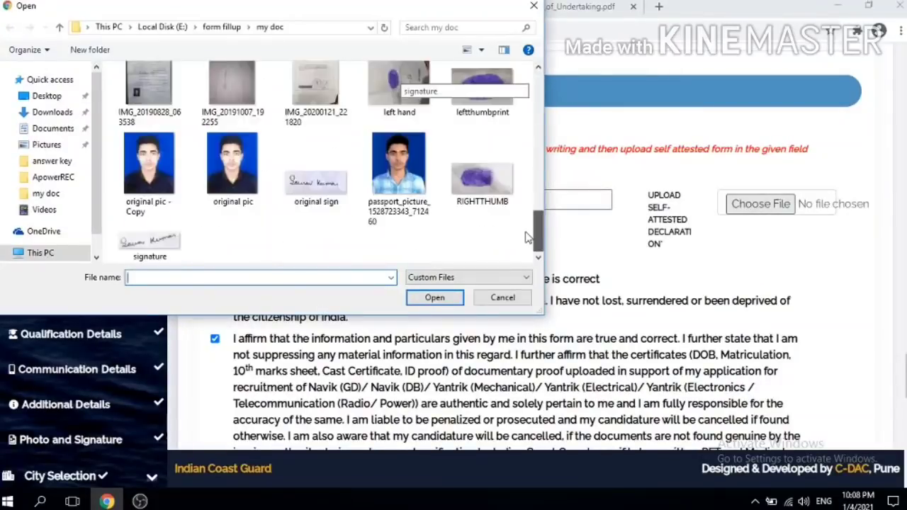
double_click(486, 187)
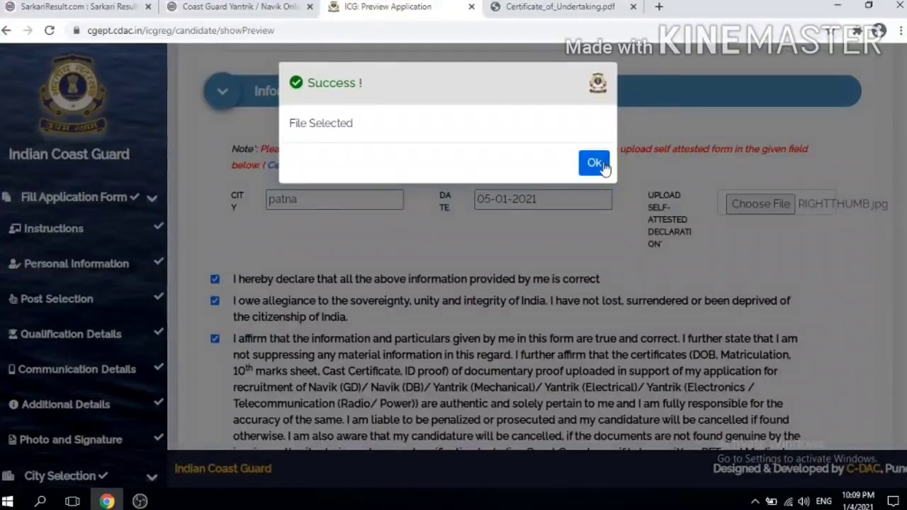
left_click(593, 163)
left_click_drag(905, 370, 904, 409)
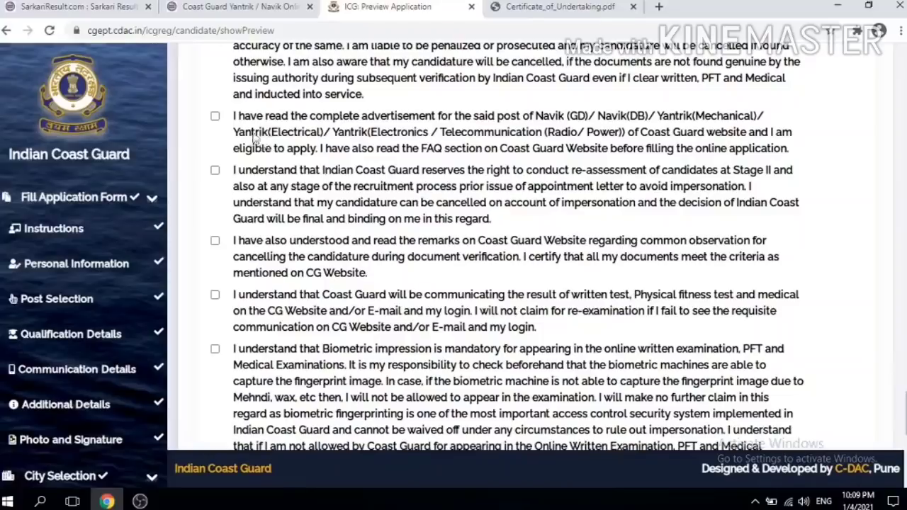
Step: Tick the remaining declarations, from advertisement-read through personal information consent
left_click(215, 116)
left_click(216, 170)
left_click(216, 240)
left_click(216, 295)
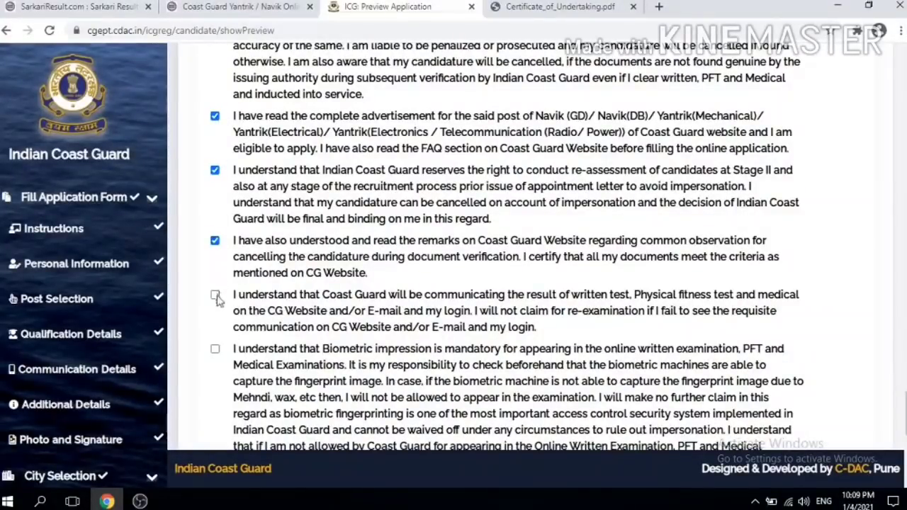
left_click(216, 349)
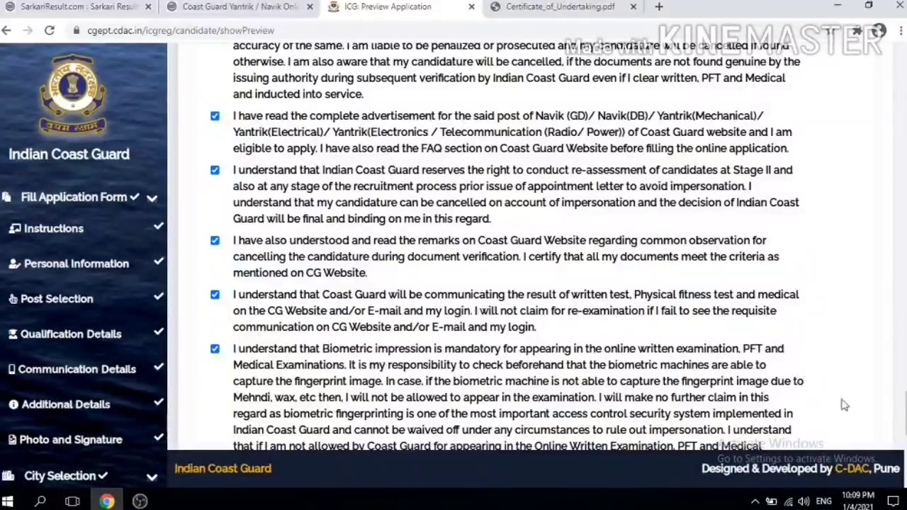
scroll(507, 244, "down", 5)
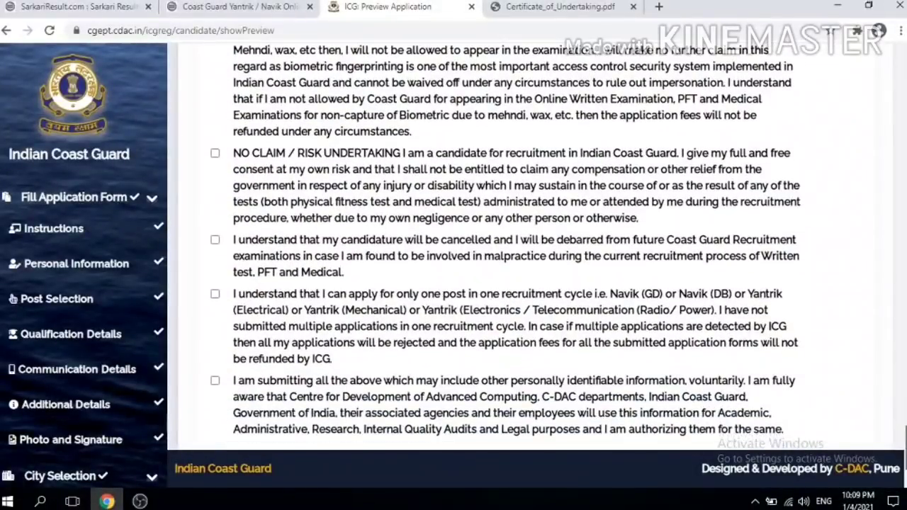
left_click(215, 153)
left_click(214, 240)
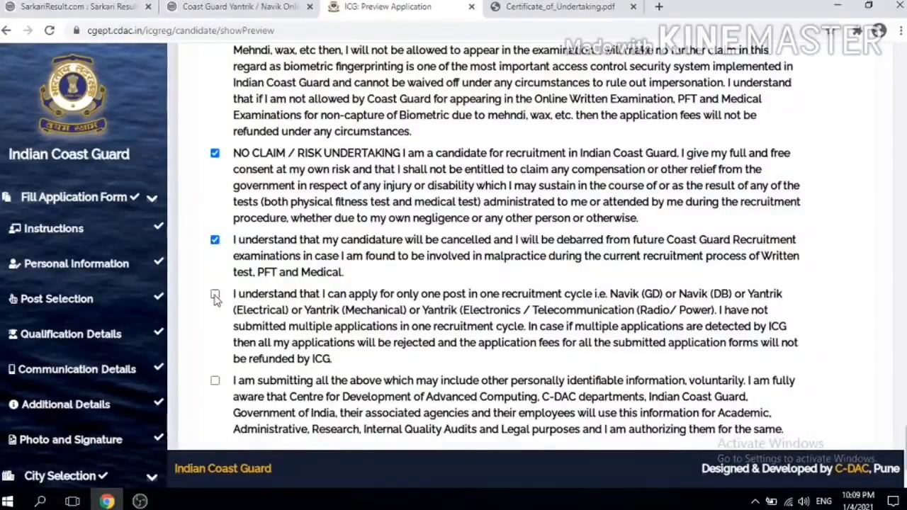
left_click(214, 294)
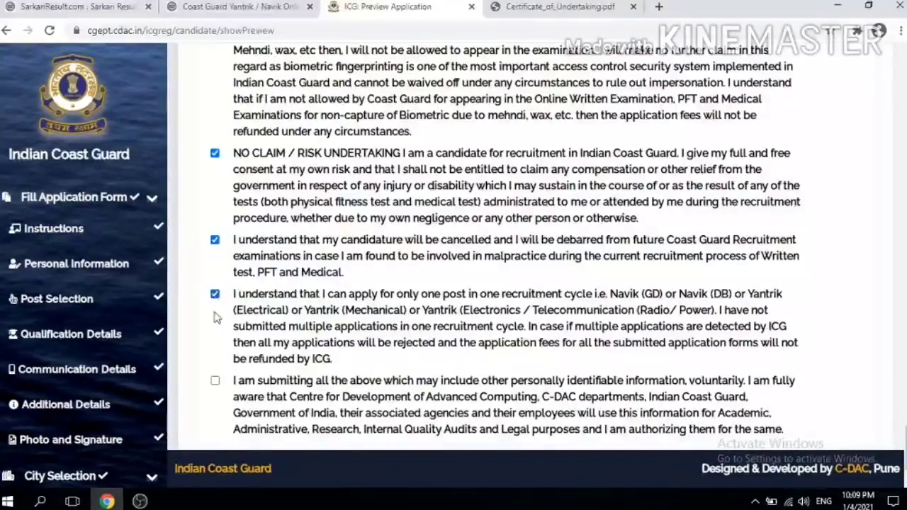
left_click(214, 382)
Step: Save and submit the preview, confirming it can no longer be changed
scroll(764, 379, "down", 2)
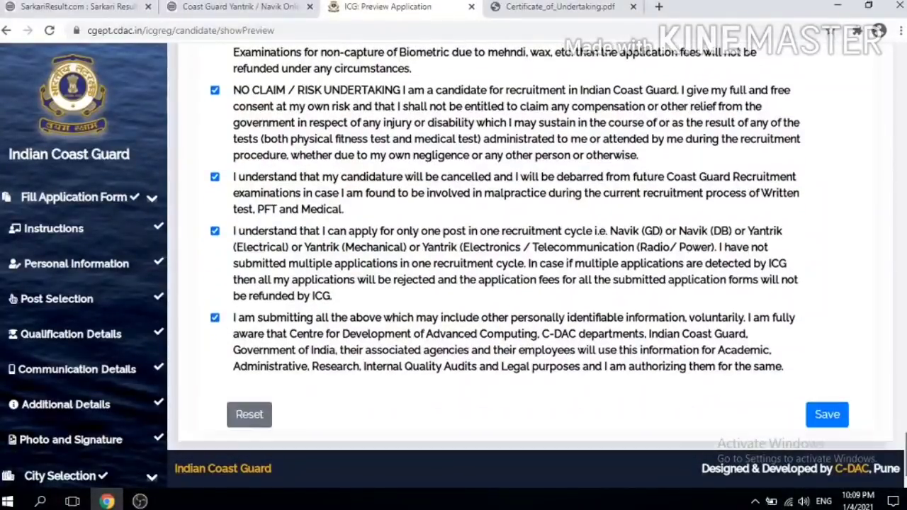
left_click(824, 415)
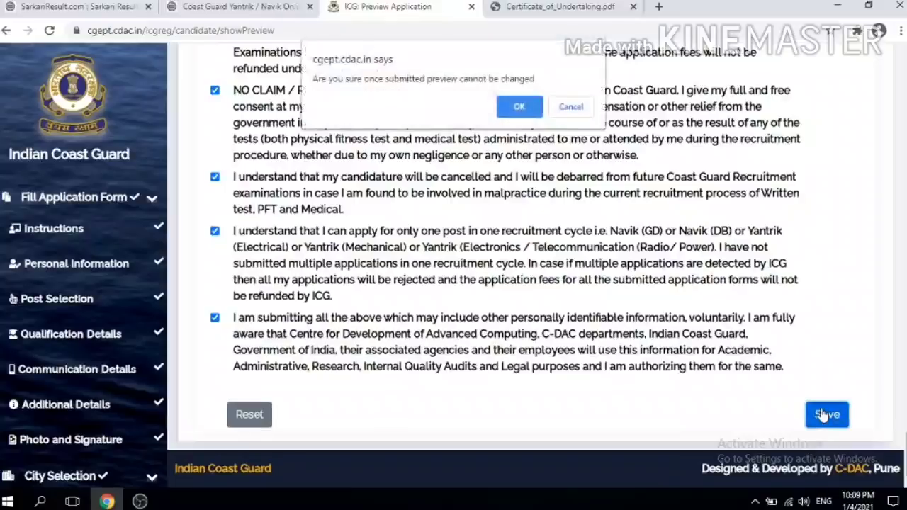
left_click(515, 107)
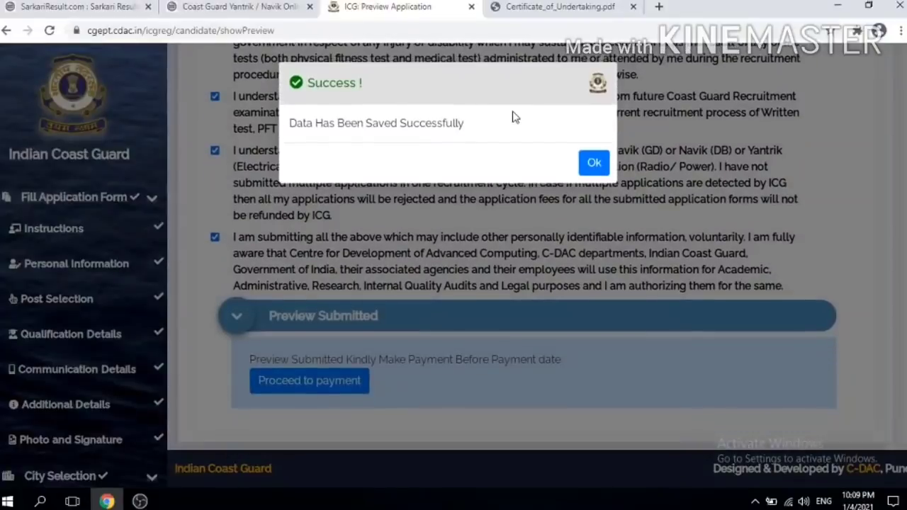
left_click(594, 163)
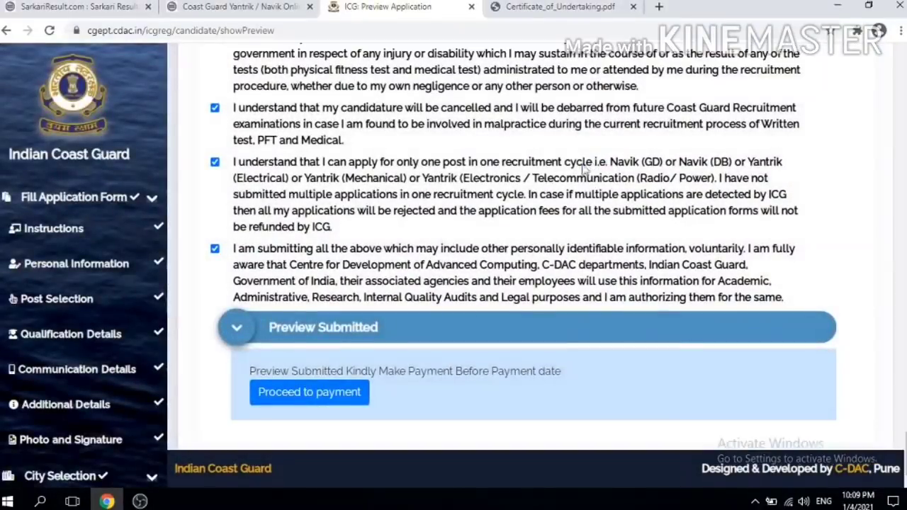
Step: Proceed to payment and pay through Payment Gateway 1
left_click(292, 394)
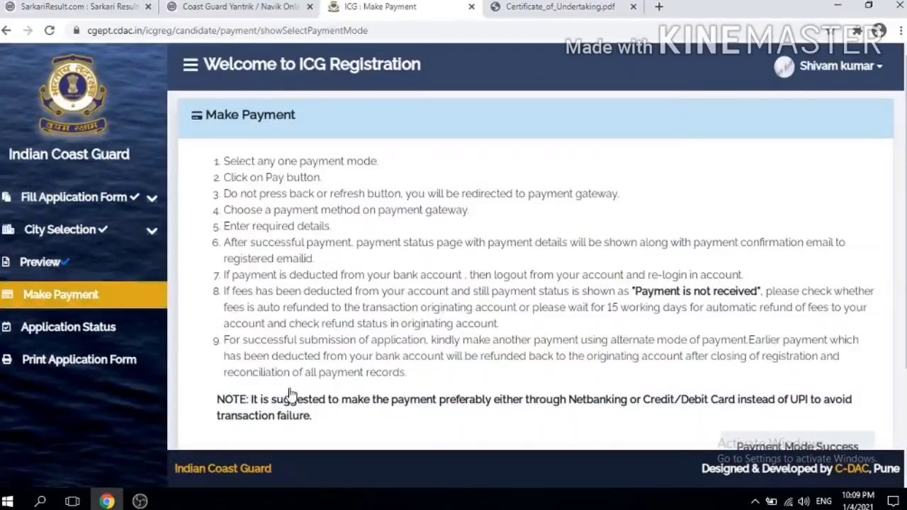
scroll(679, 277, "down", 3)
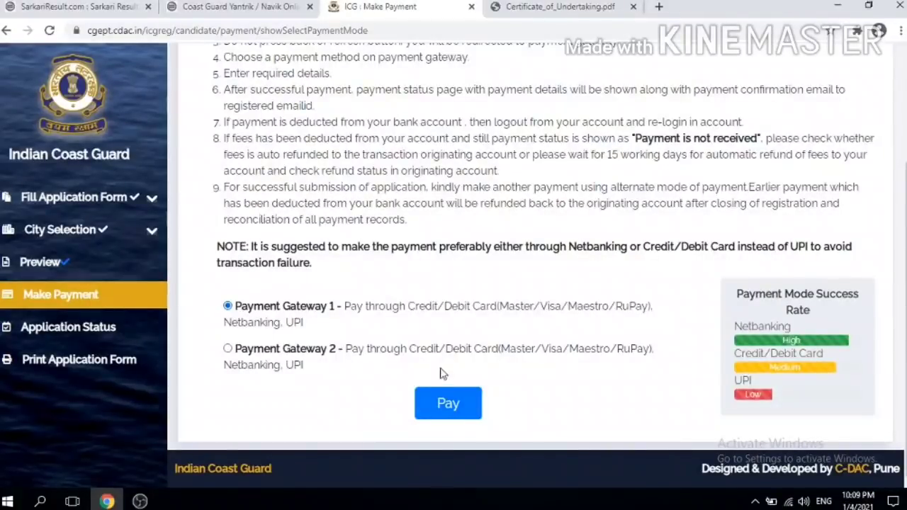
left_click(441, 402)
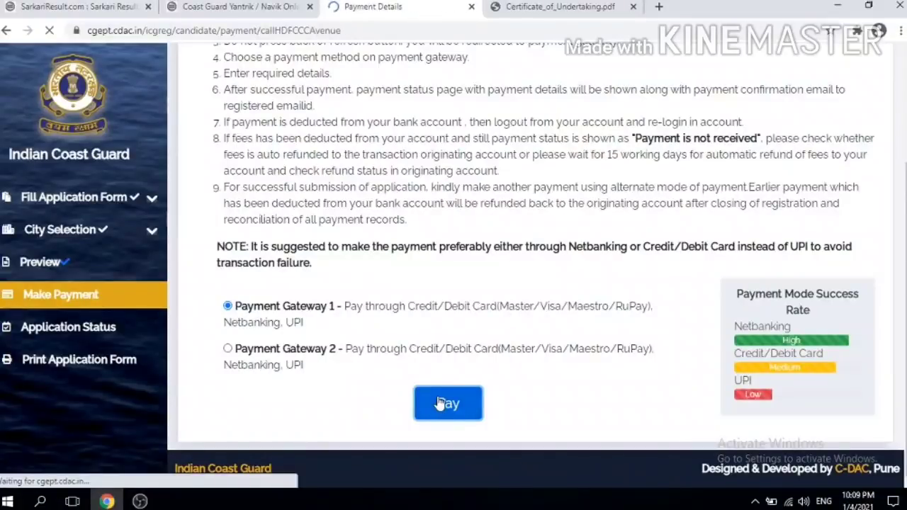